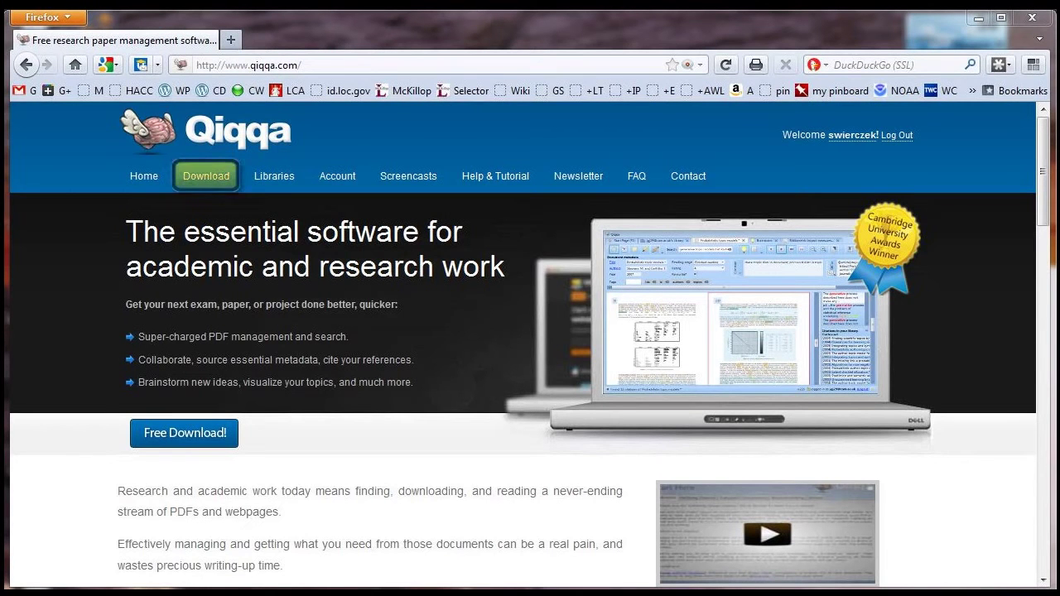
Step: Open the Download page of the Qiqqa website
{"action": "left_click", "coordinate": [206, 176]}
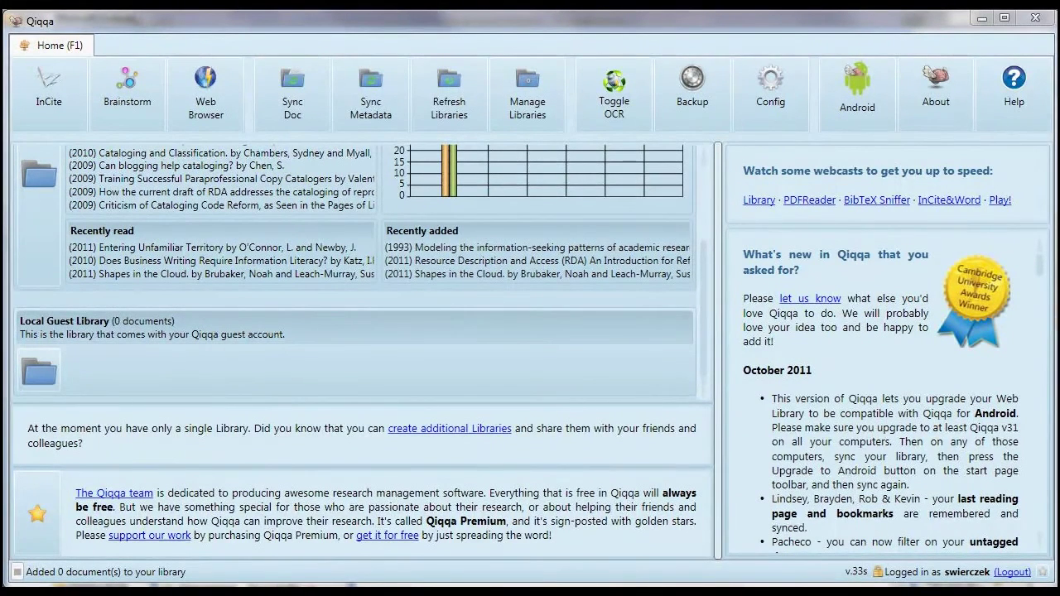
Step: Add the PDF 497311 to the library straight from the open Information Literacy PDFs folder window
{"action": "scroll", "coordinate": [356, 273], "scroll_direction": "up", "scroll_amount": 3}
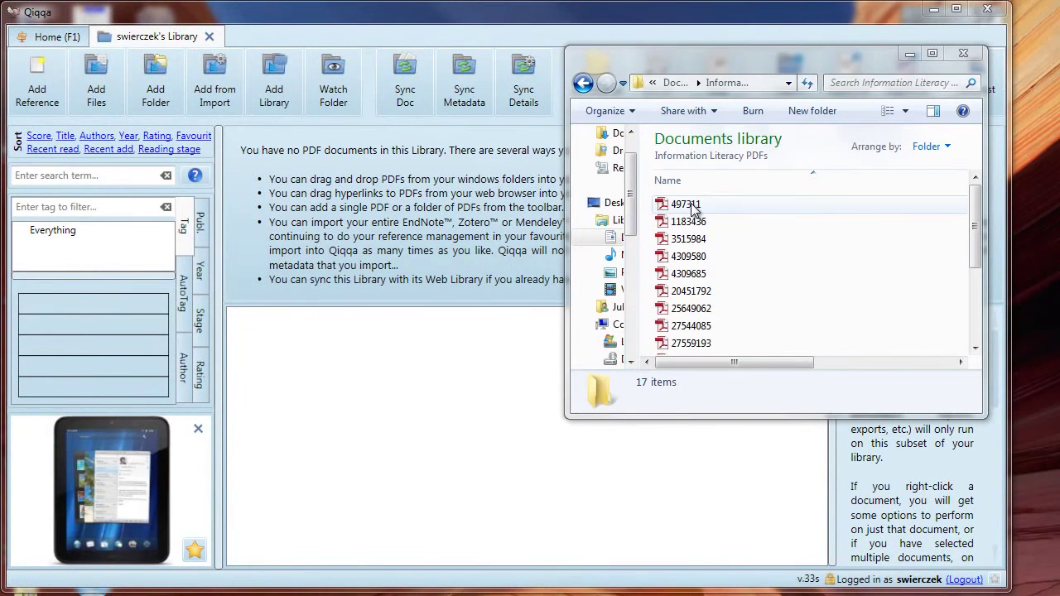
{"action": "left_click_drag", "start_coordinate": [694, 209], "coordinate": [426, 375]}
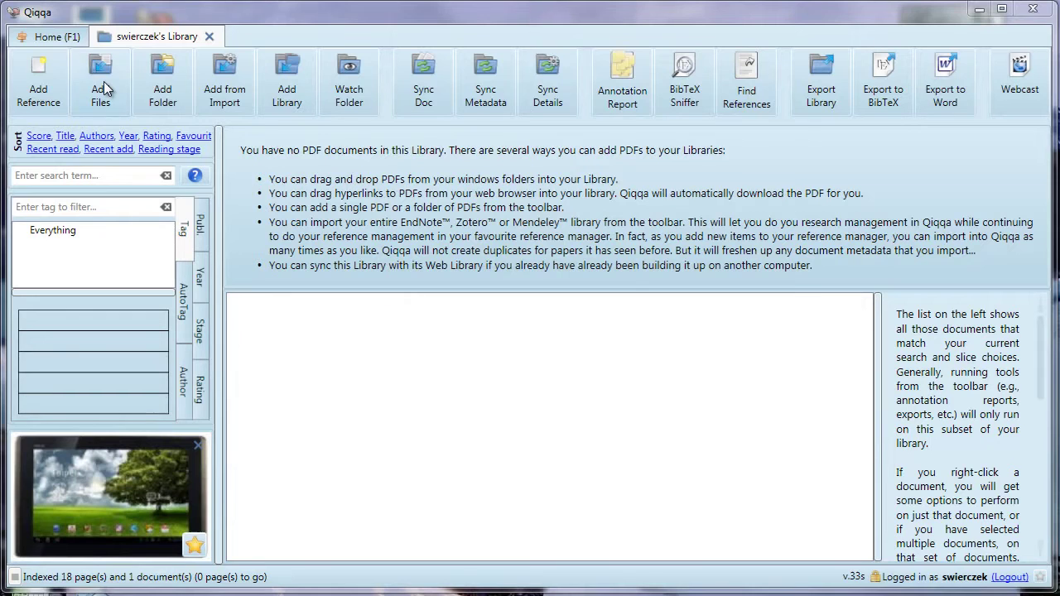
Step: Import the single file 497311 from the Information Literacy PDFs folder in Documents into the library
{"action": "left_click", "coordinate": [102, 83]}
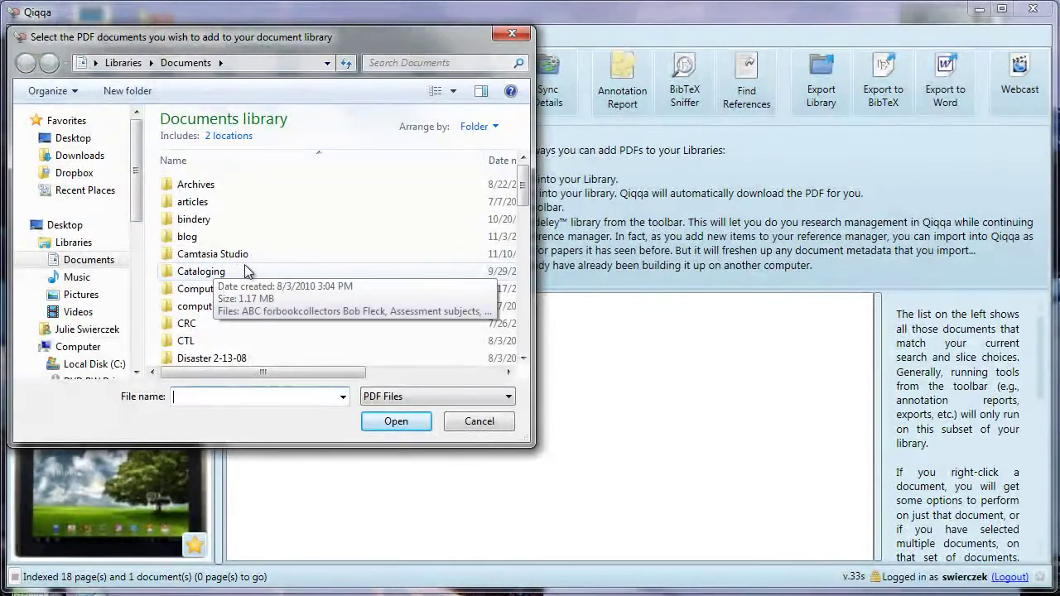
{"action": "left_click_drag", "start_coordinate": [523, 193], "coordinate": [524, 242]}
{"action": "double_click", "coordinate": [309, 246]}
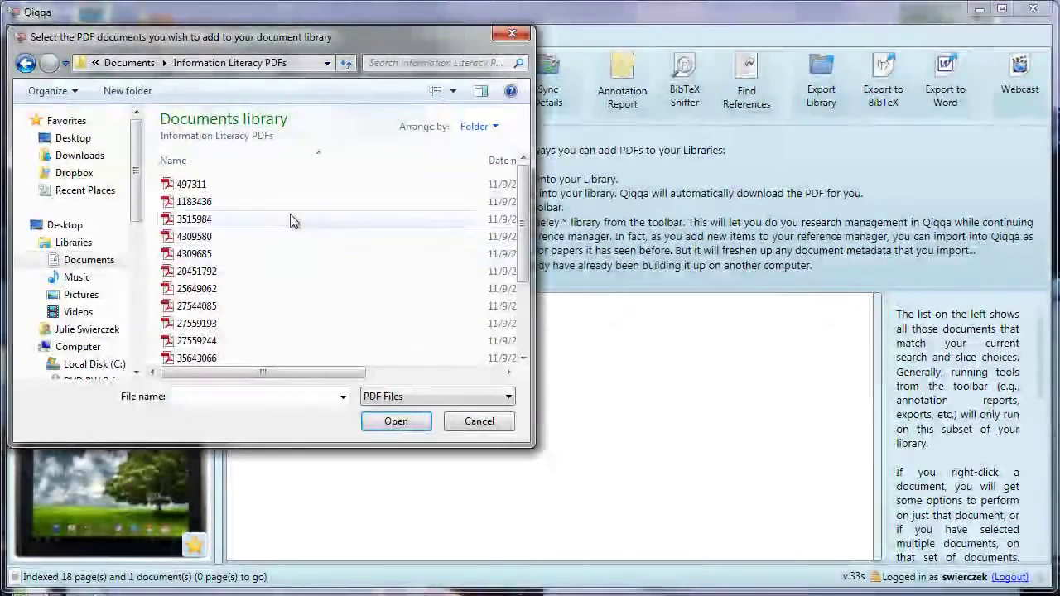
{"action": "left_click", "coordinate": [273, 188]}
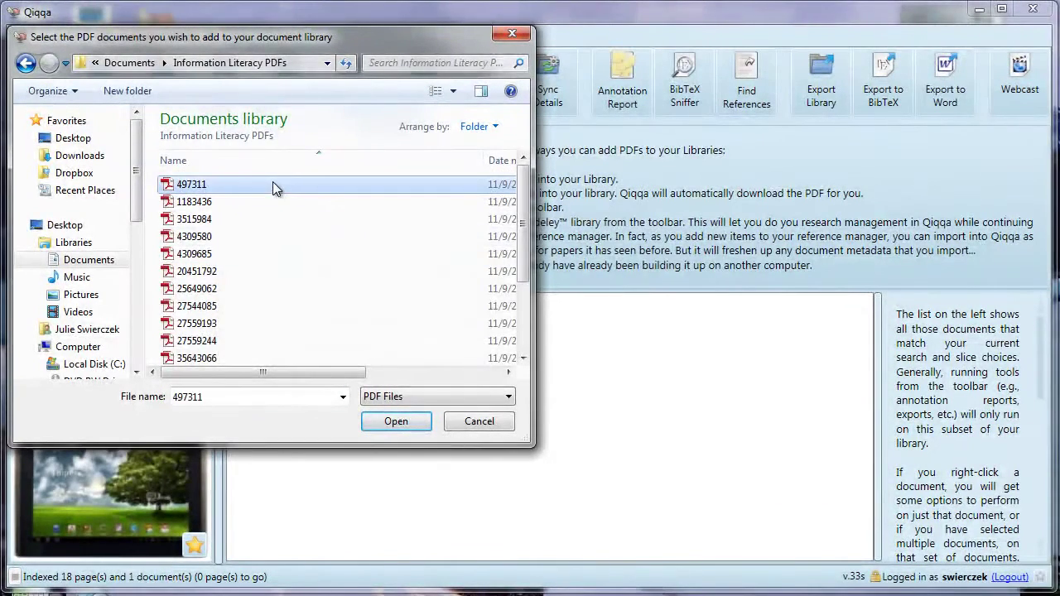
{"action": "left_click", "coordinate": [403, 420]}
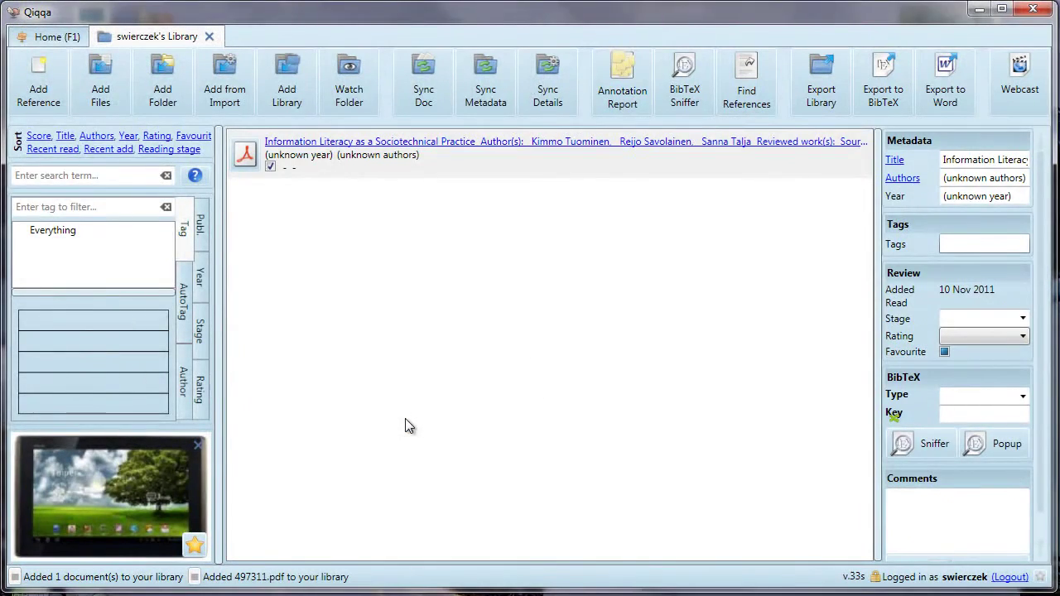
Step: Add the PDFs 1183436, 3515984 and 4309580 from the Information Literacy PDFs folder to the library together
{"action": "left_click", "coordinate": [103, 96]}
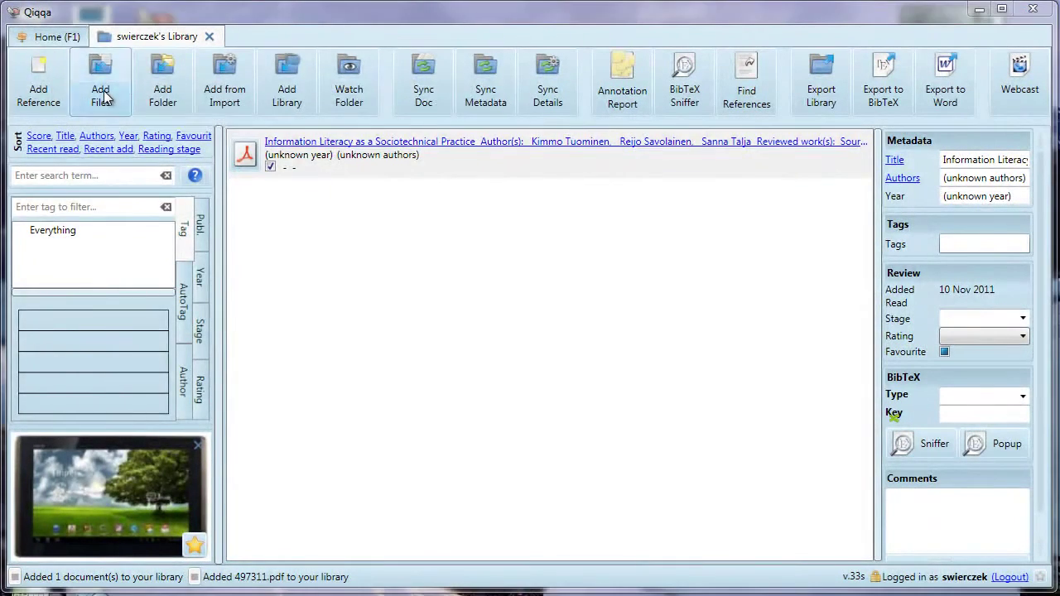
{"action": "scroll", "coordinate": [252, 290], "scroll_direction": "down", "scroll_amount": 3}
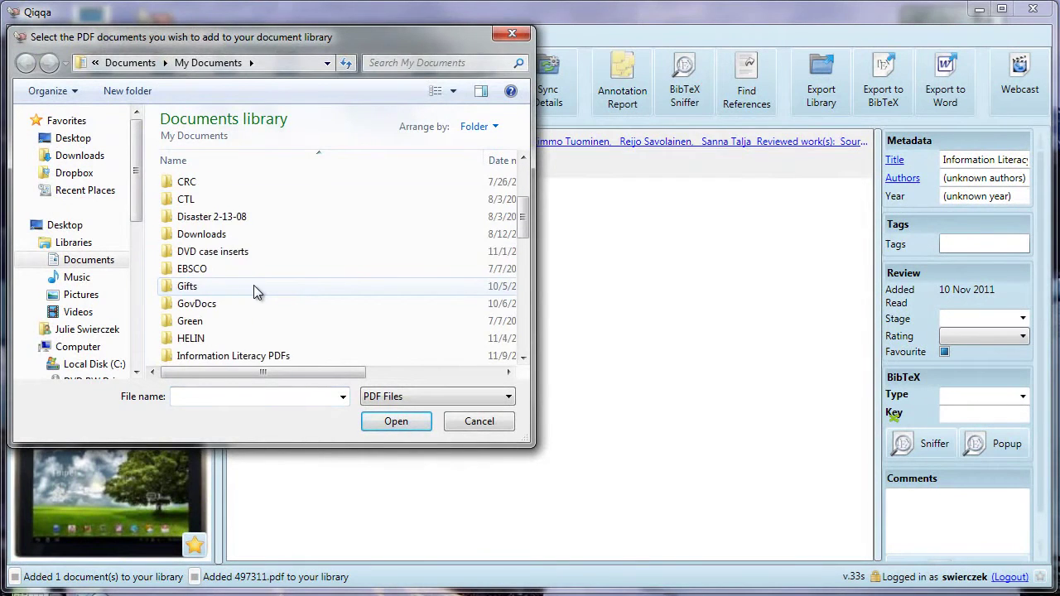
{"action": "scroll", "coordinate": [257, 299], "scroll_direction": "down", "scroll_amount": 1}
{"action": "double_click", "coordinate": [259, 304]}
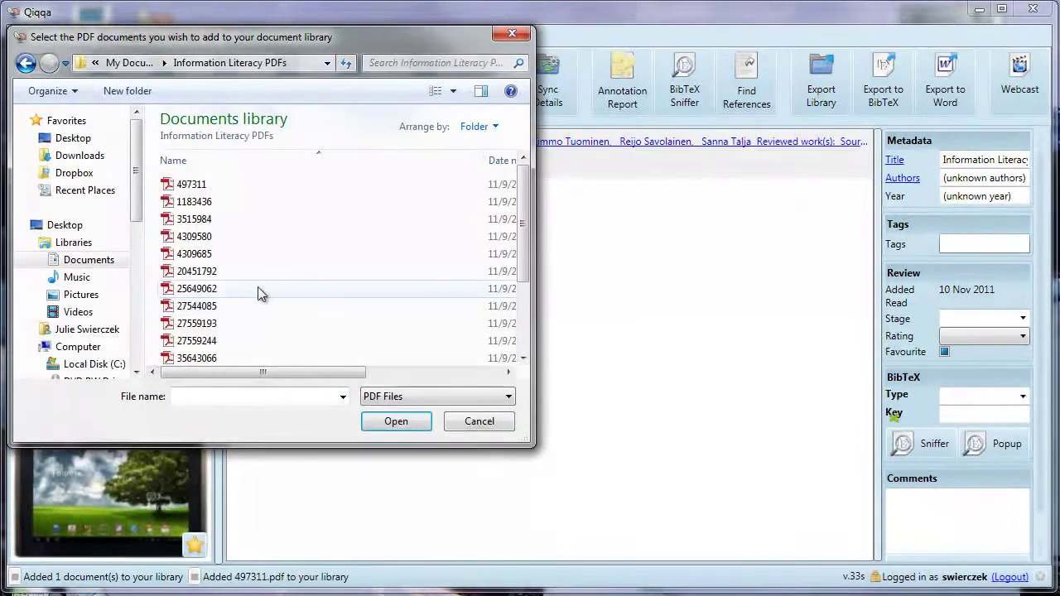
{"action": "left_click", "coordinate": [218, 203], "text": "shift"}
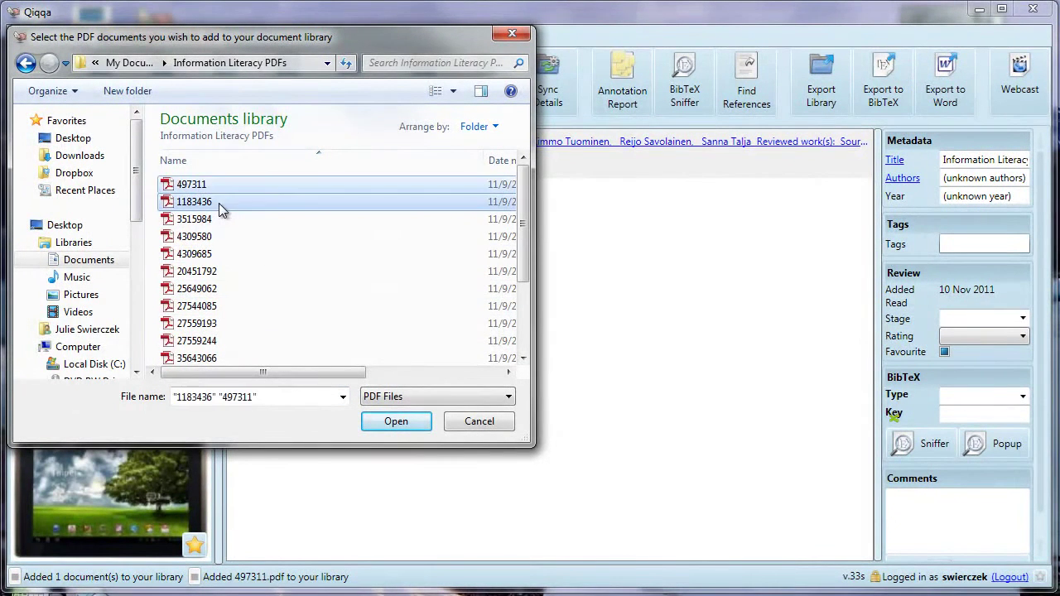
{"action": "left_click", "coordinate": [211, 222], "text": "shift"}
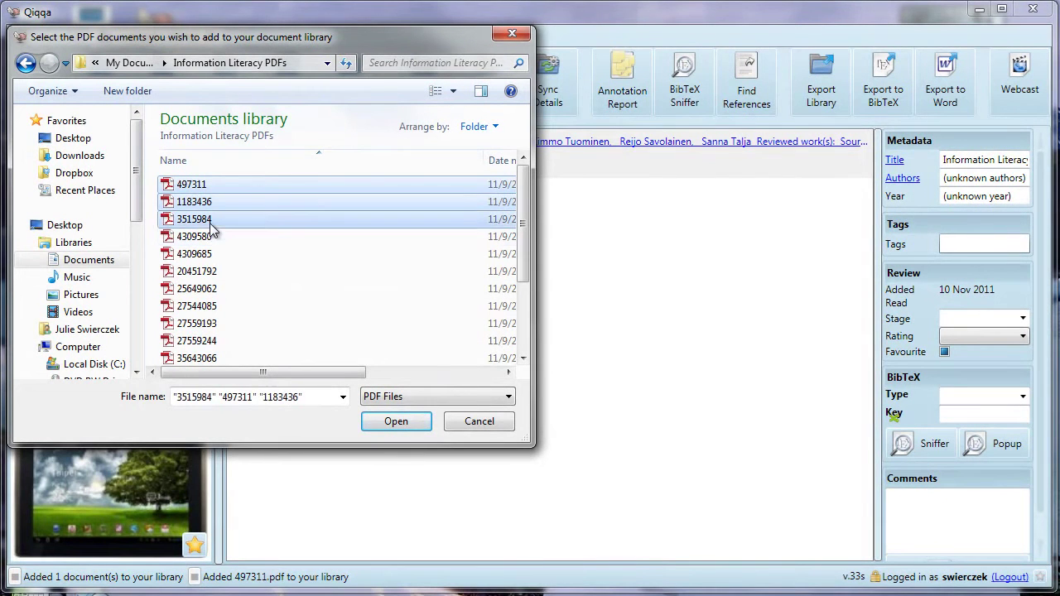
{"action": "left_click", "coordinate": [209, 237], "text": "shift"}
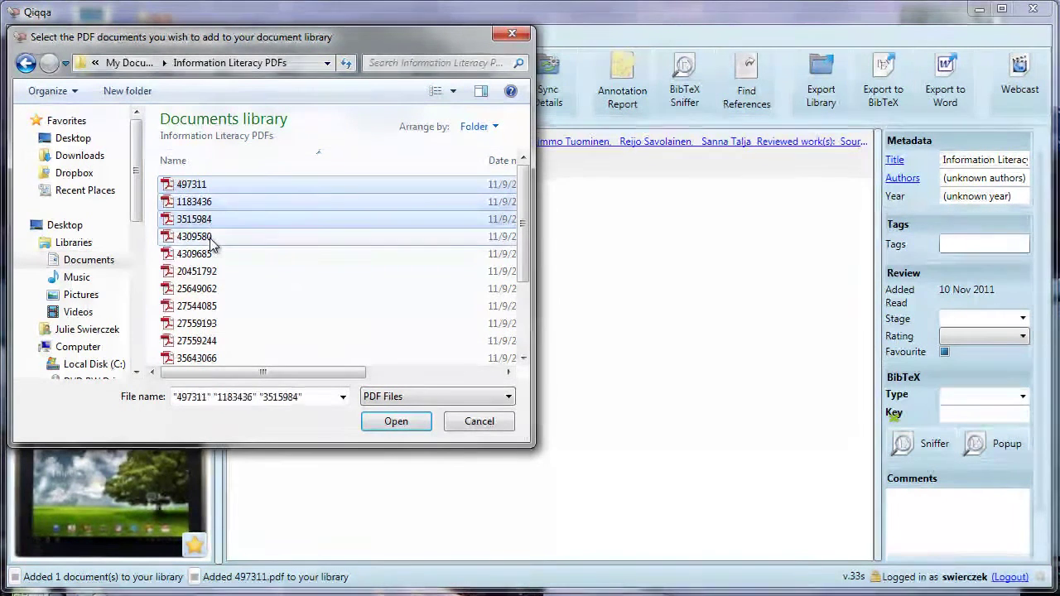
{"action": "left_click", "coordinate": [244, 188], "text": "ctrl"}
{"action": "left_click", "coordinate": [396, 423]}
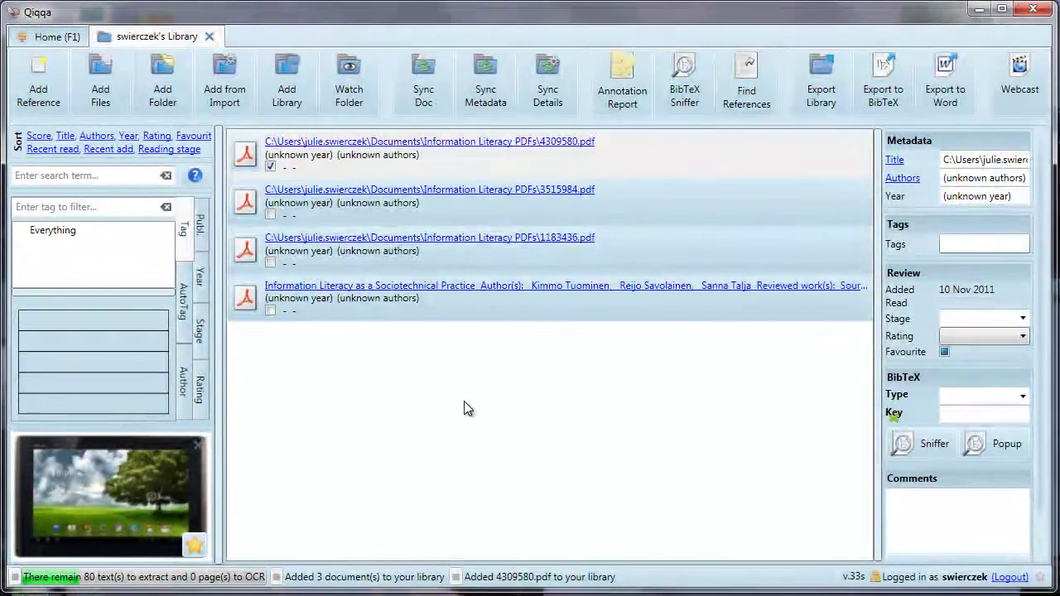
Step: Import the whole Information Literacy PDFs folder from My Documents, including subfolders and adding subfolder names as tags
{"action": "left_click", "coordinate": [164, 99]}
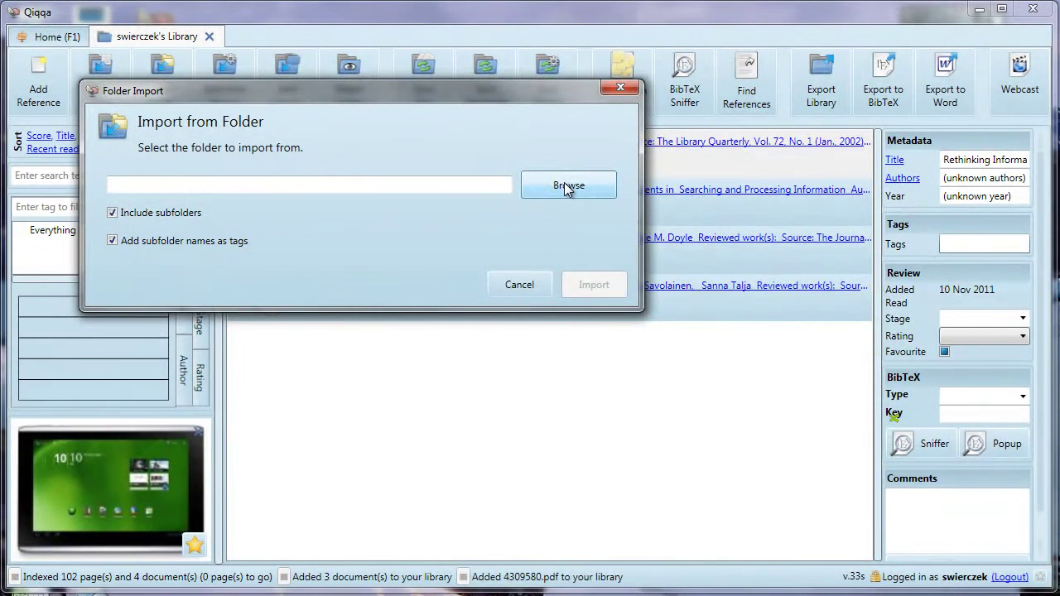
{"action": "left_click", "coordinate": [565, 186]}
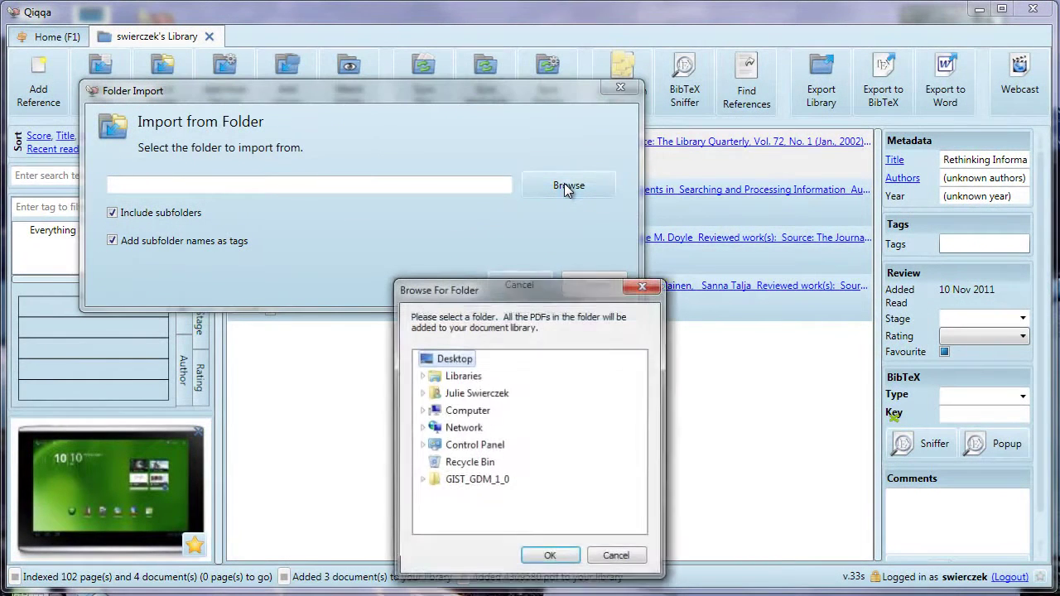
{"action": "left_click", "coordinate": [423, 394]}
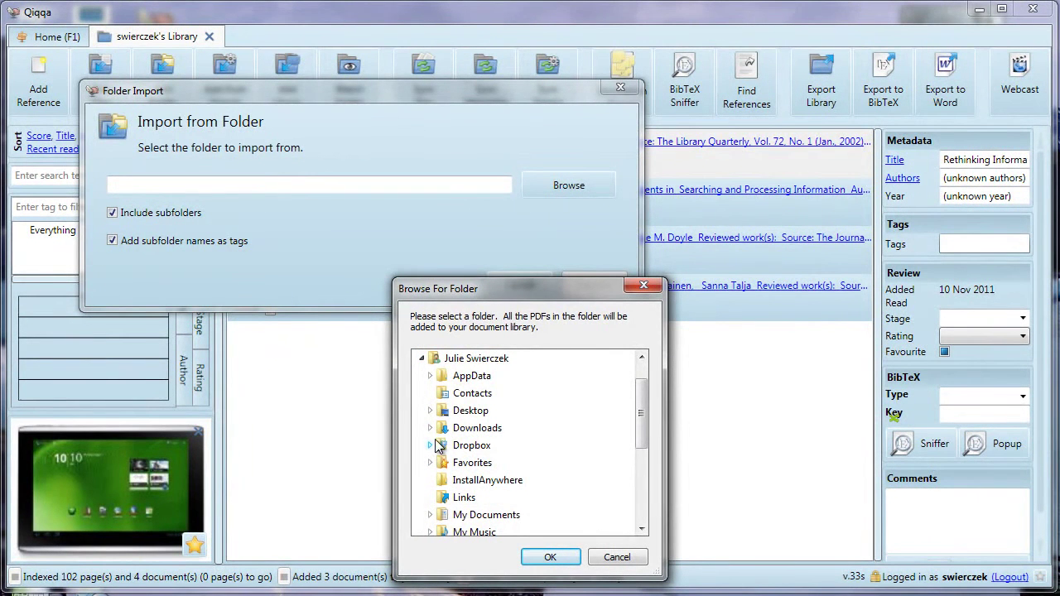
{"action": "scroll", "coordinate": [438, 447], "scroll_direction": "down", "scroll_amount": 1}
{"action": "left_click", "coordinate": [428, 463]}
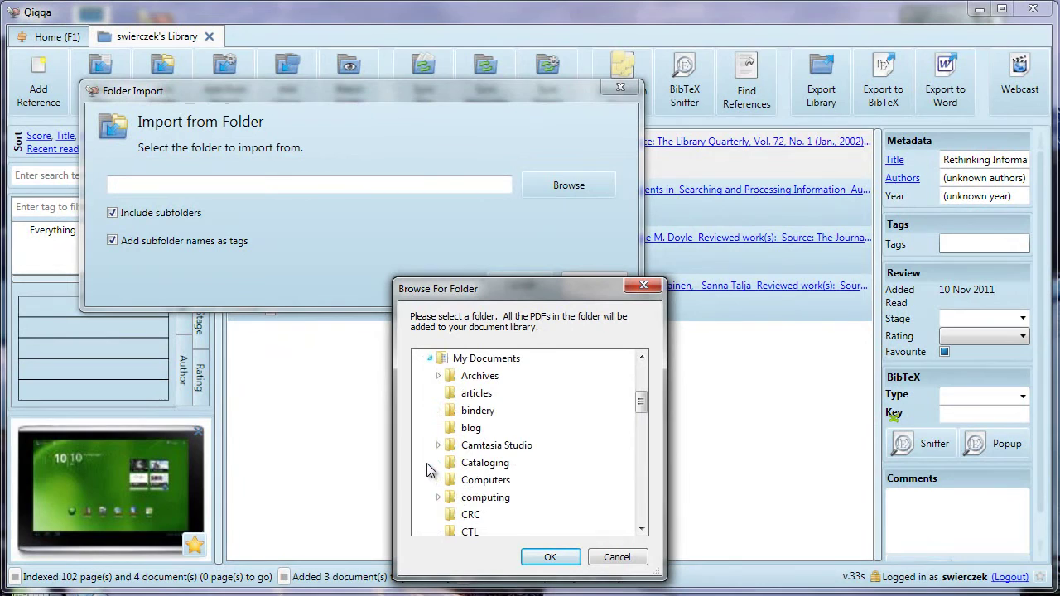
{"action": "scroll", "coordinate": [439, 460], "scroll_direction": "down", "scroll_amount": 5}
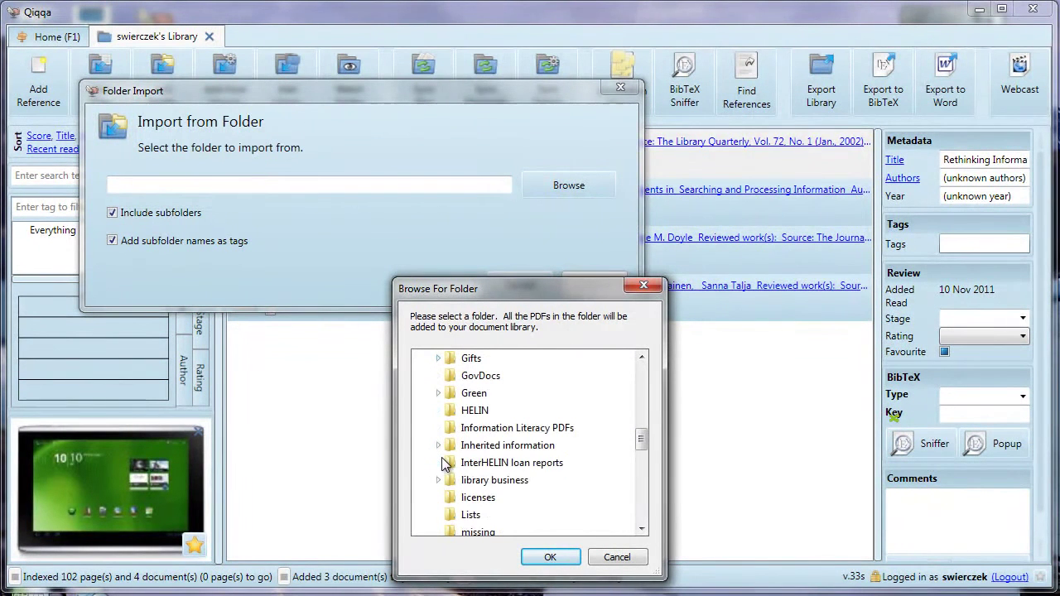
{"action": "left_click", "coordinate": [496, 429]}
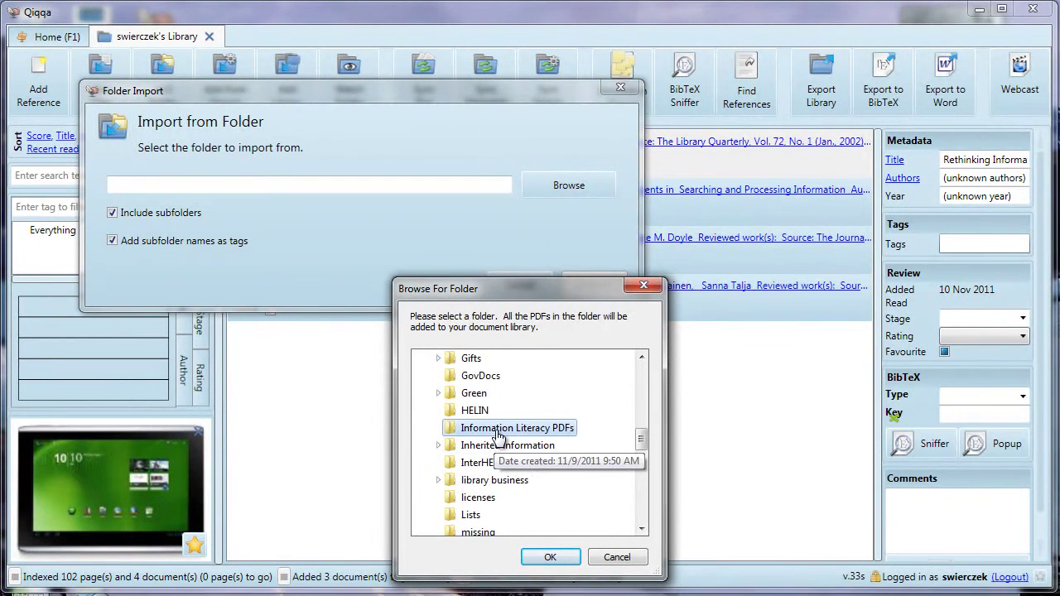
{"action": "left_click", "coordinate": [551, 558]}
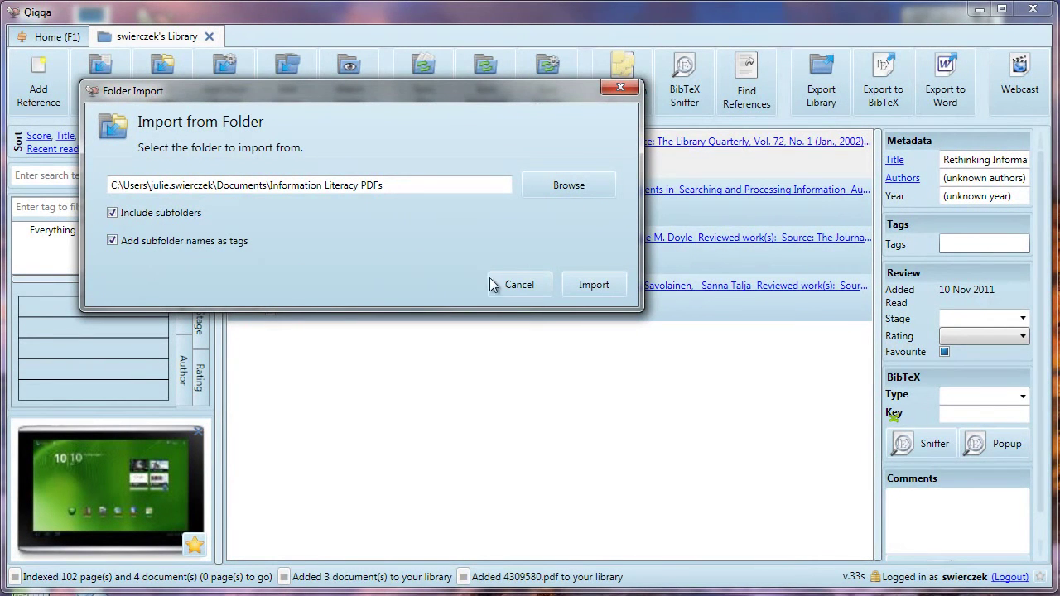
{"action": "left_click", "coordinate": [594, 286]}
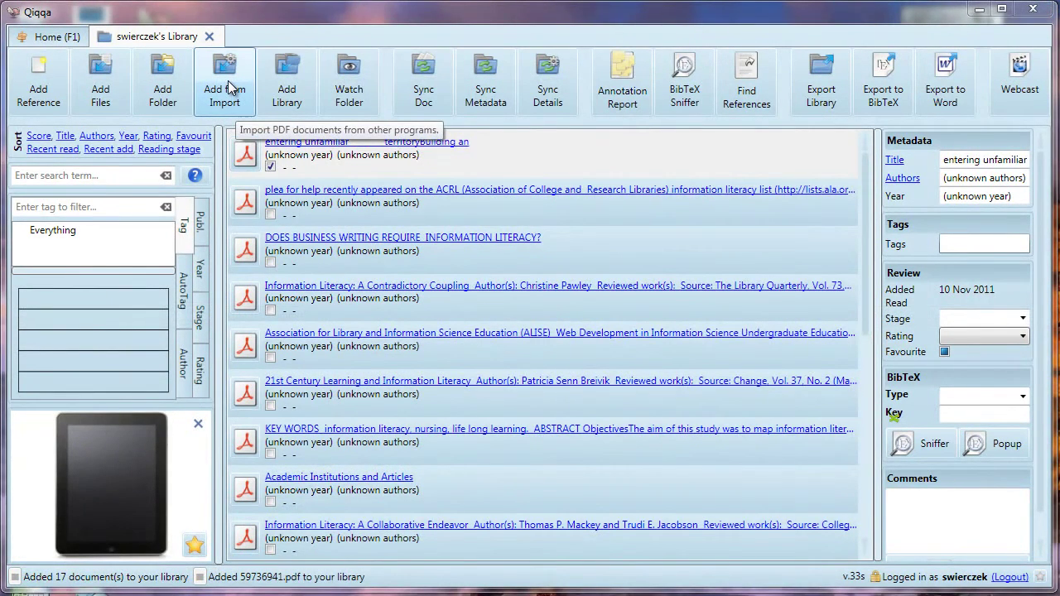
Step: View the options for importing from other reference programs and from another library, leaving both without importing
{"action": "left_click", "coordinate": [231, 87]}
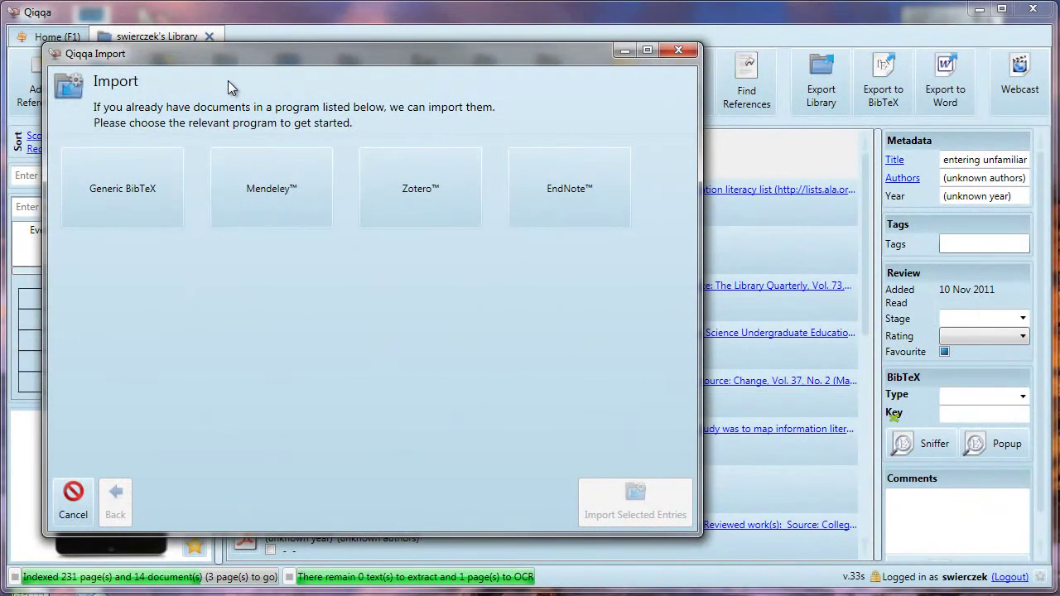
{"action": "left_click", "coordinate": [73, 504]}
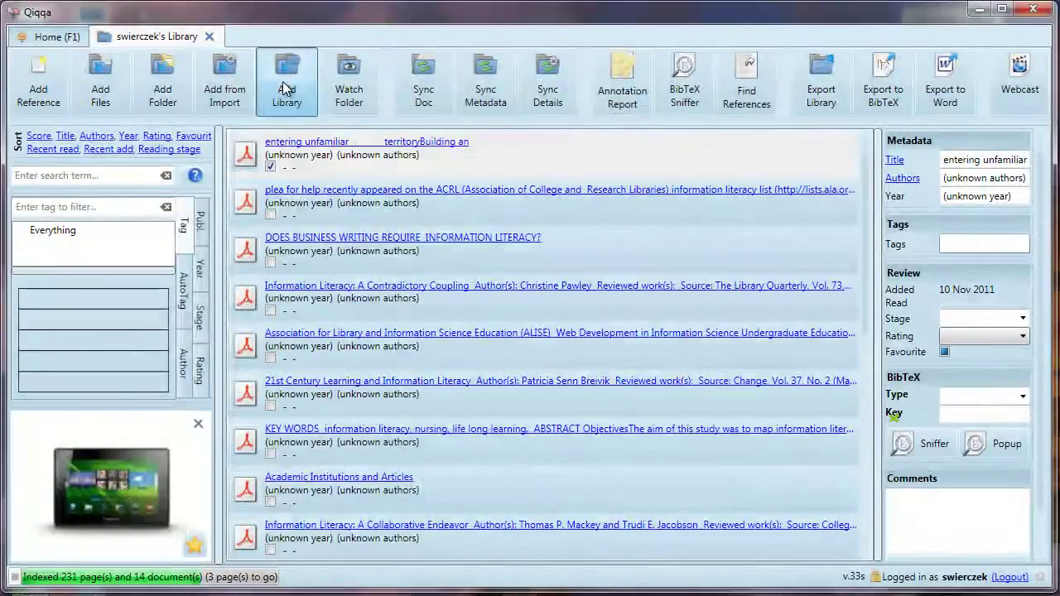
{"action": "left_click", "coordinate": [282, 87]}
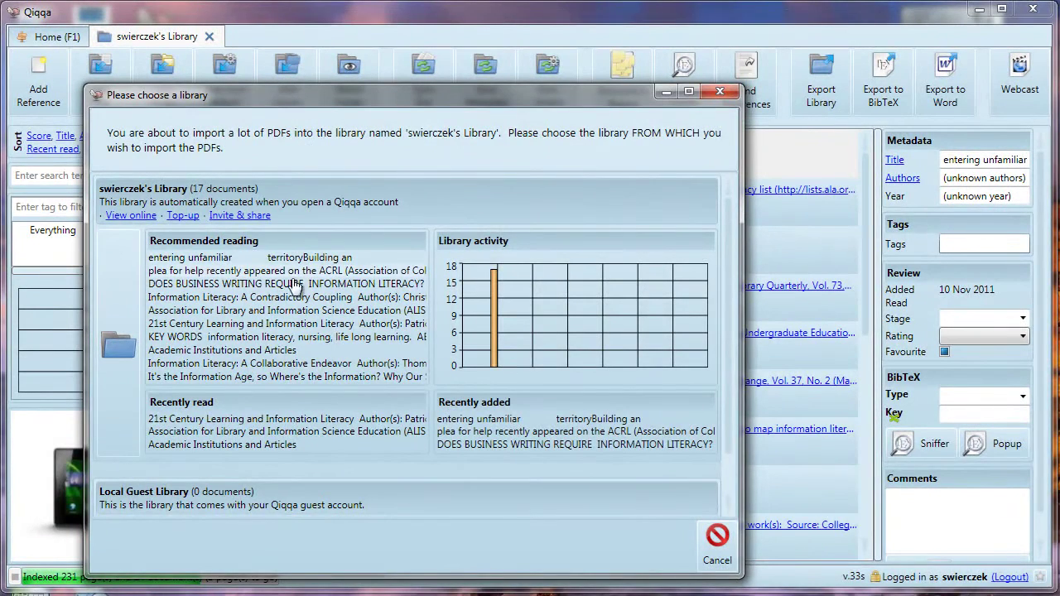
{"action": "left_click", "coordinate": [315, 338]}
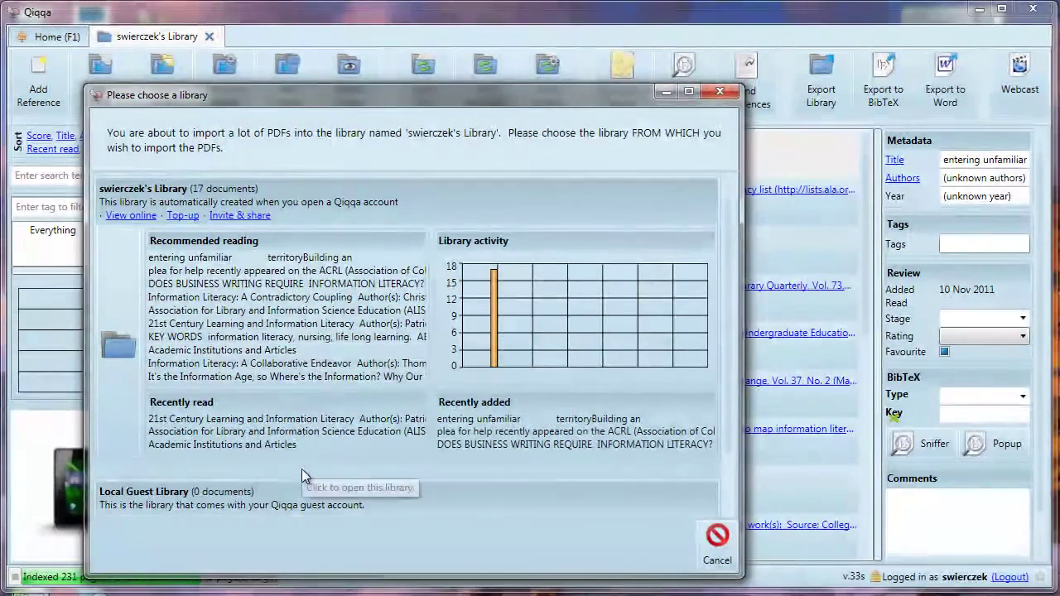
{"action": "left_click", "coordinate": [717, 547]}
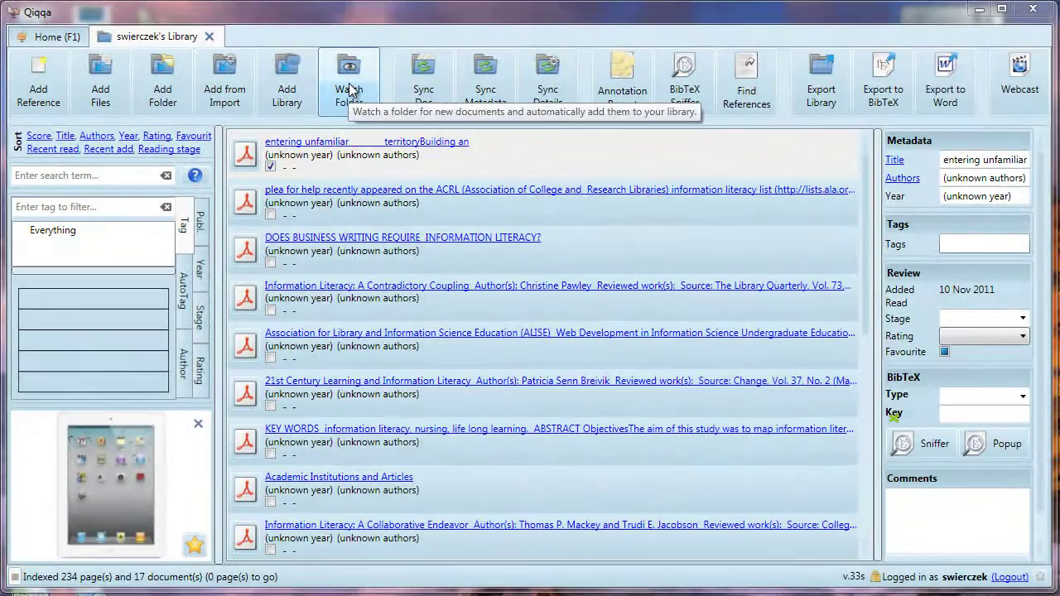
Step: Set the Information Literacy PDFs folder in My Documents as the library's watched folder for new PDFs
{"action": "left_click", "coordinate": [350, 90]}
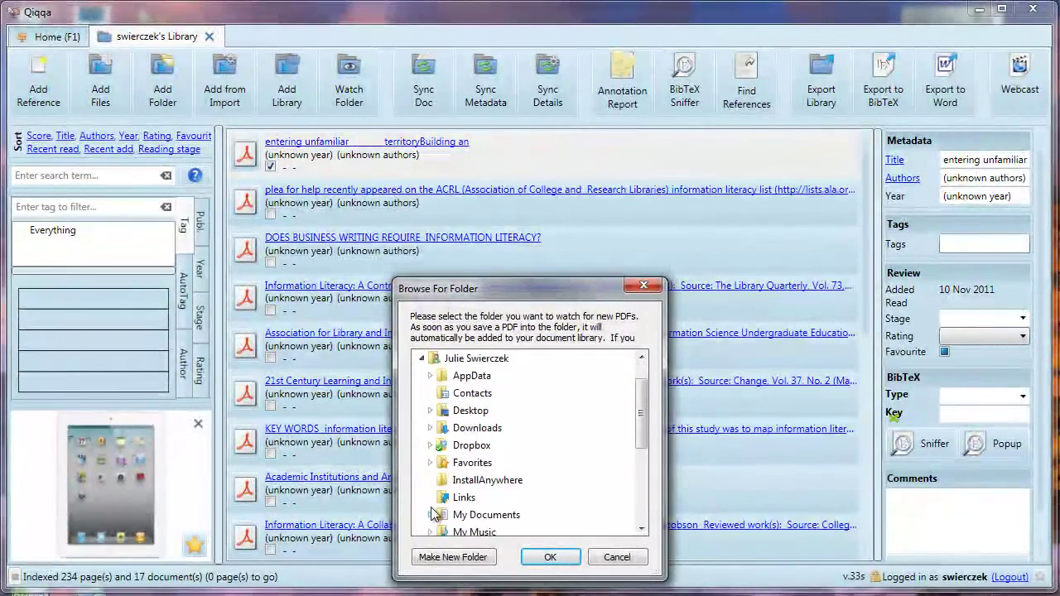
{"action": "left_click", "coordinate": [432, 513]}
{"action": "scroll", "coordinate": [556, 461], "scroll_direction": "down", "scroll_amount": 5}
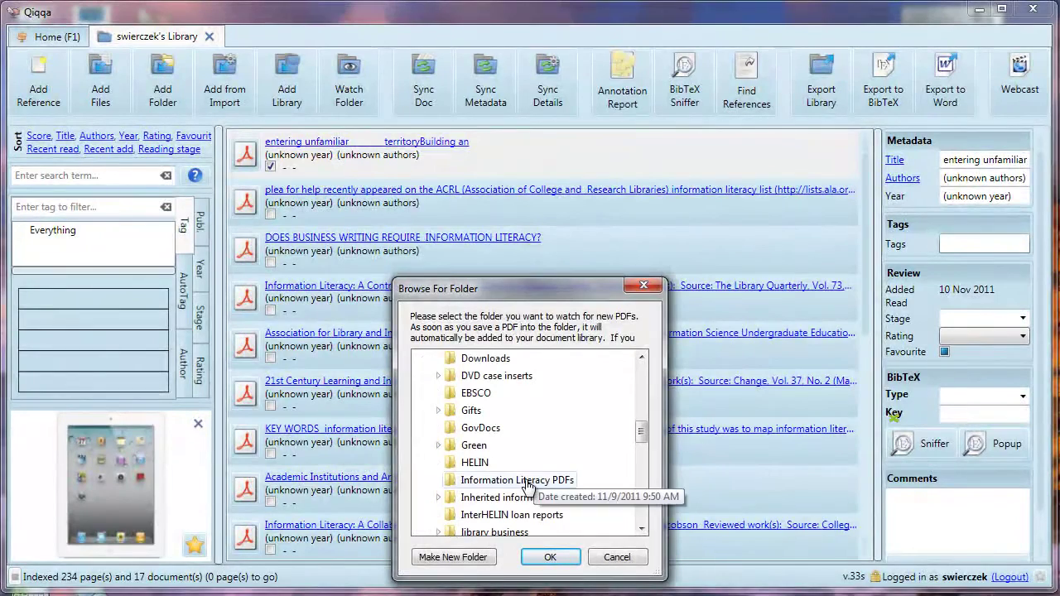
{"action": "left_click", "coordinate": [527, 480]}
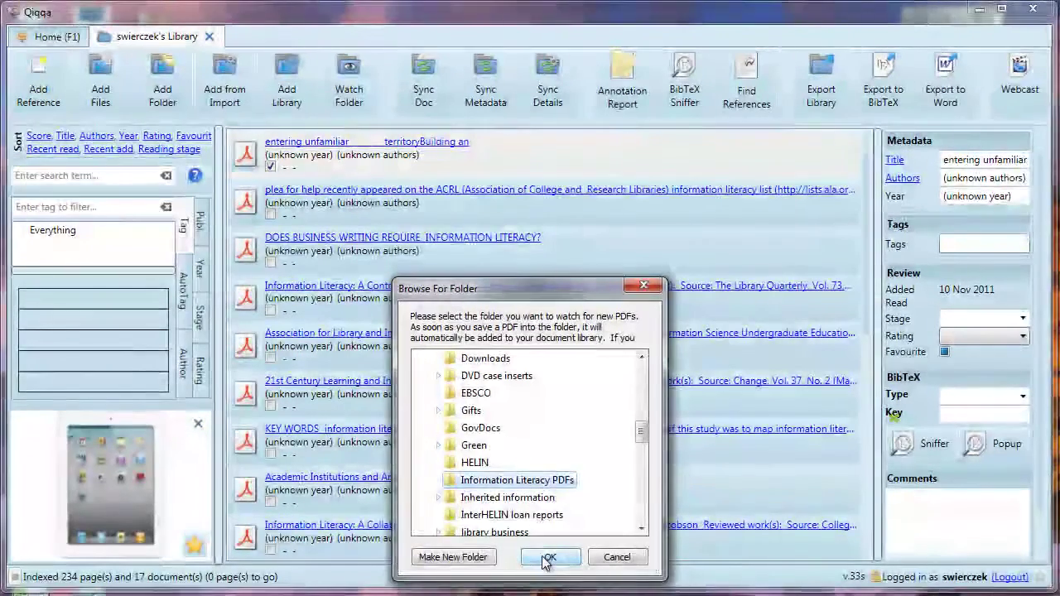
{"action": "left_click", "coordinate": [550, 557]}
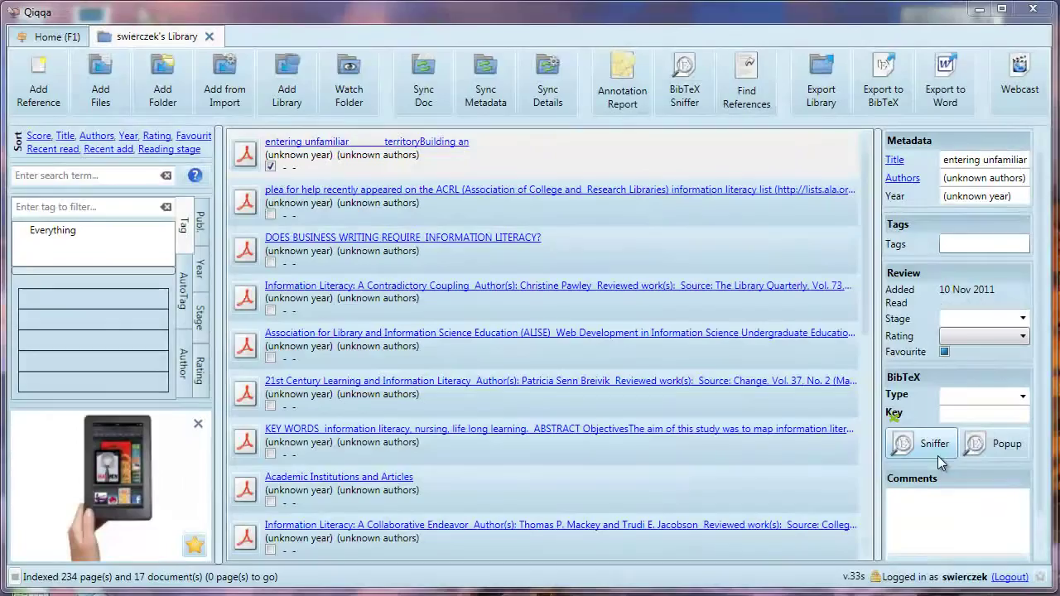
Step: Open the BibTeX Sniffer for the selected "entering unfamiliar territory" document and enlarge its window and PDF preview
{"action": "left_click", "coordinate": [928, 445]}
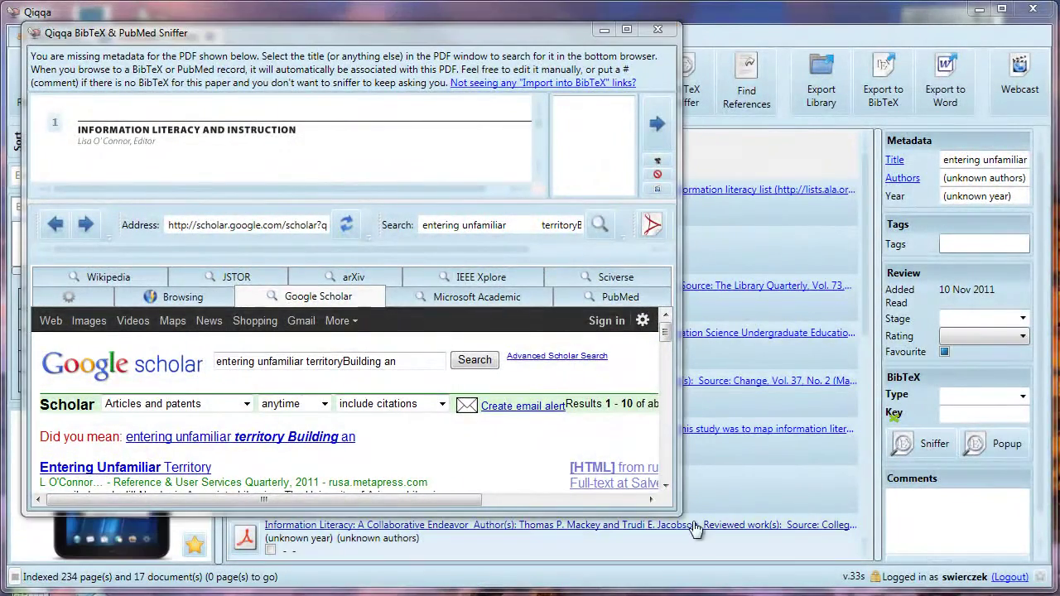
{"action": "left_click_drag", "start_coordinate": [680, 516], "coordinate": [729, 584]}
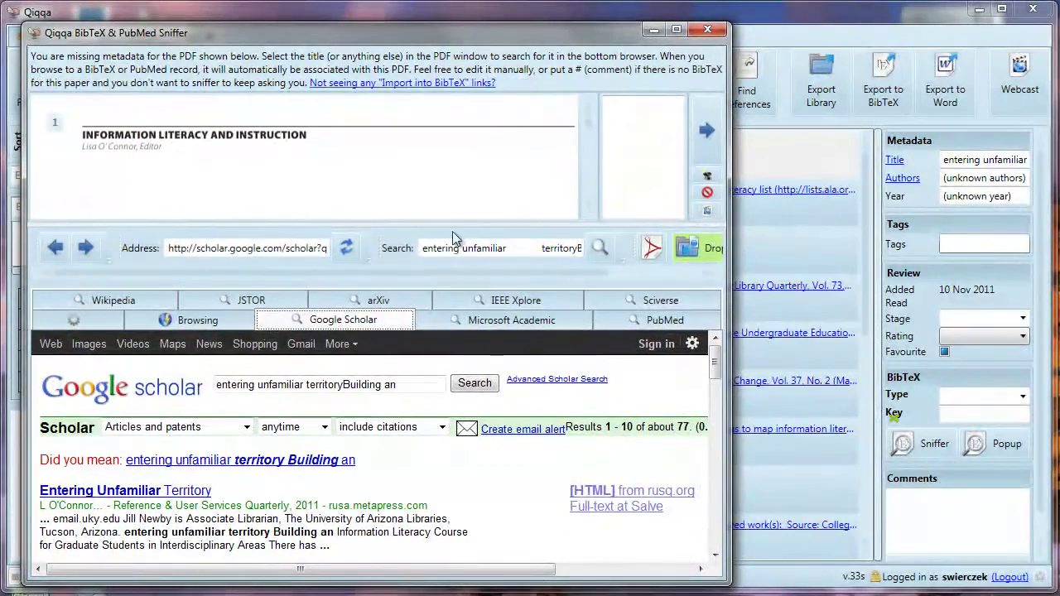
{"action": "mouse_move", "coordinate": [452, 227]}
{"action": "left_mouse_down"}
{"action": "mouse_move", "coordinate": [452, 251]}
{"action": "mouse_move", "coordinate": [458, 245]}
{"action": "left_mouse_up"}
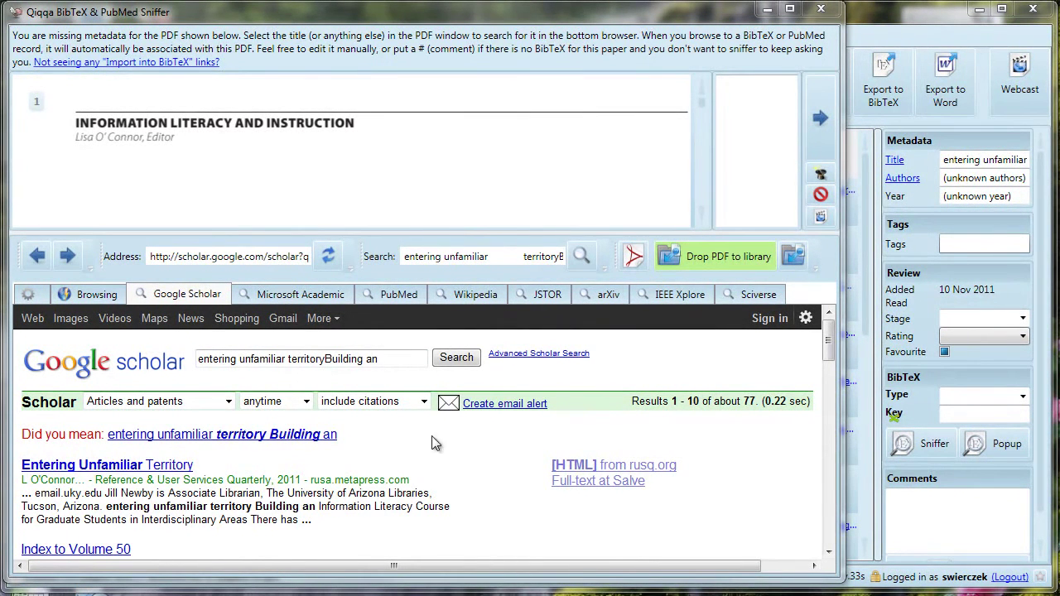
Step: Set the Google Scholar preferences to show links for importing citations into BibTeX and save them
{"action": "left_click", "coordinate": [807, 322]}
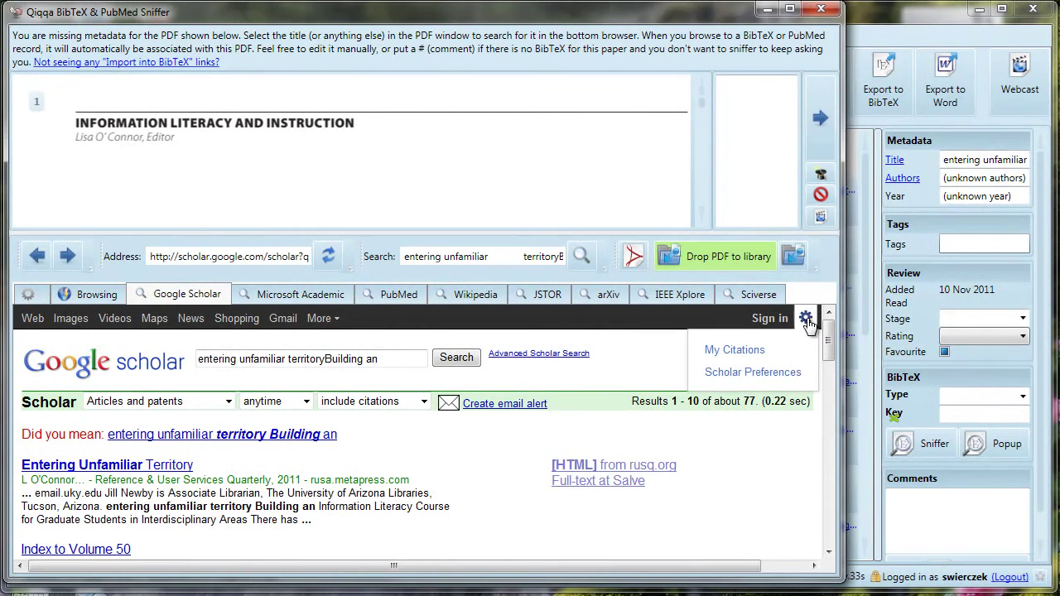
{"action": "left_click", "coordinate": [773, 374]}
{"action": "scroll", "coordinate": [670, 414], "scroll_direction": "down", "scroll_amount": 10}
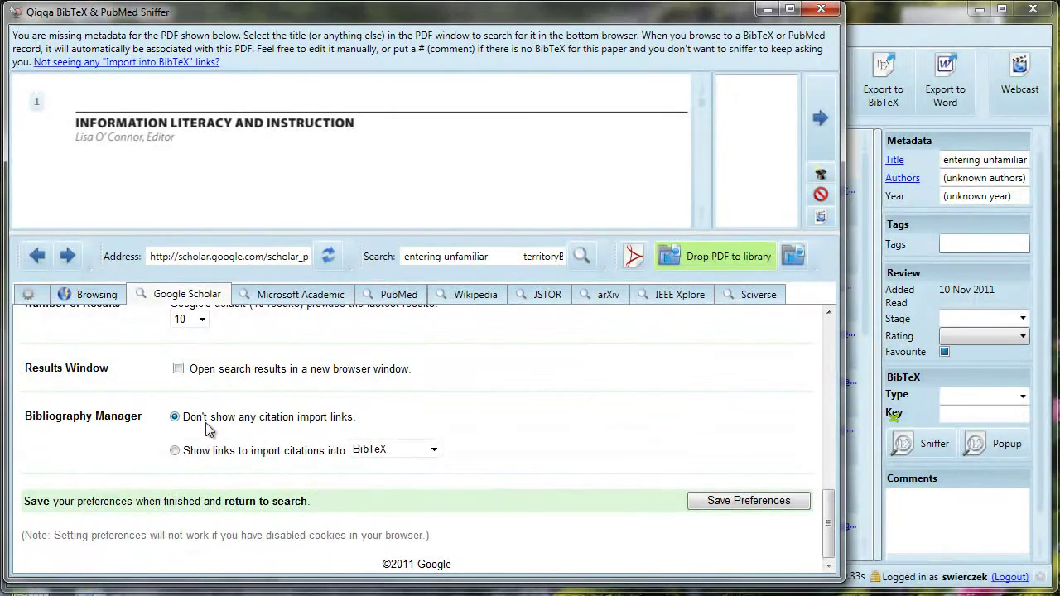
{"action": "left_click", "coordinate": [175, 452]}
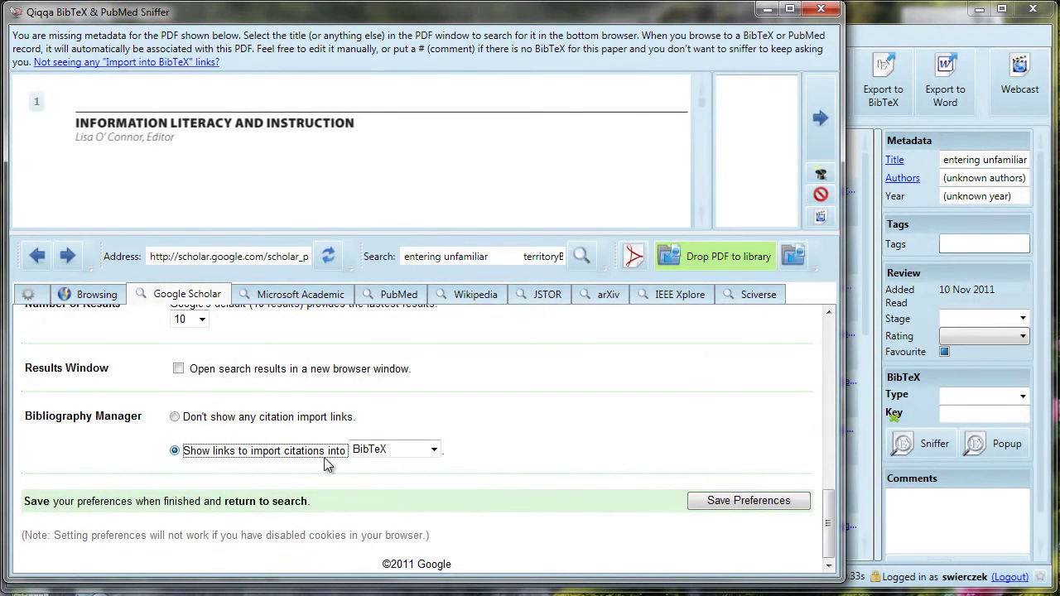
{"action": "left_click", "coordinate": [386, 453]}
{"action": "left_click", "coordinate": [389, 469]}
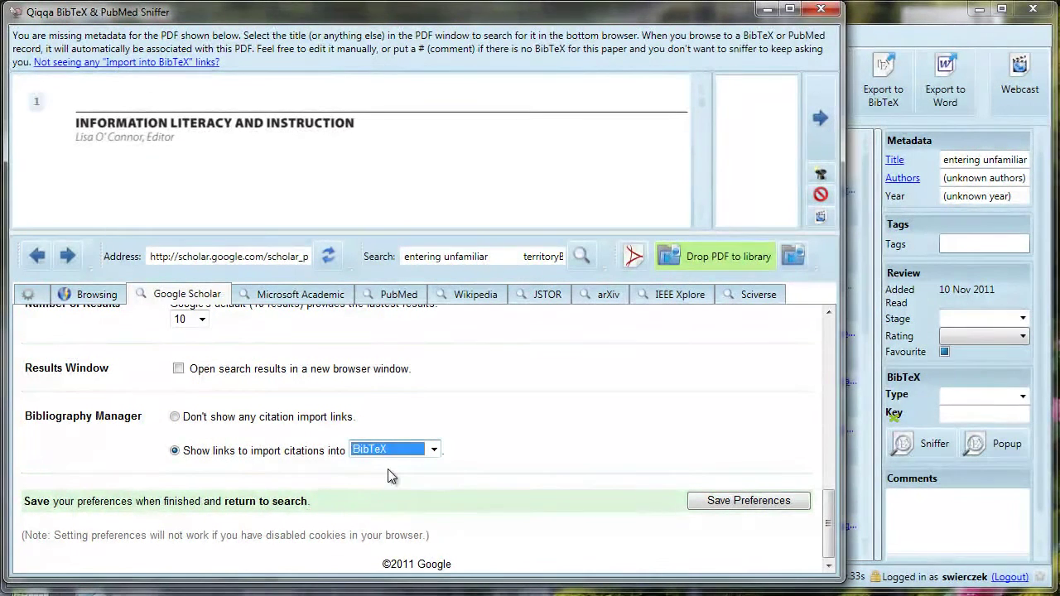
{"action": "left_click", "coordinate": [740, 500]}
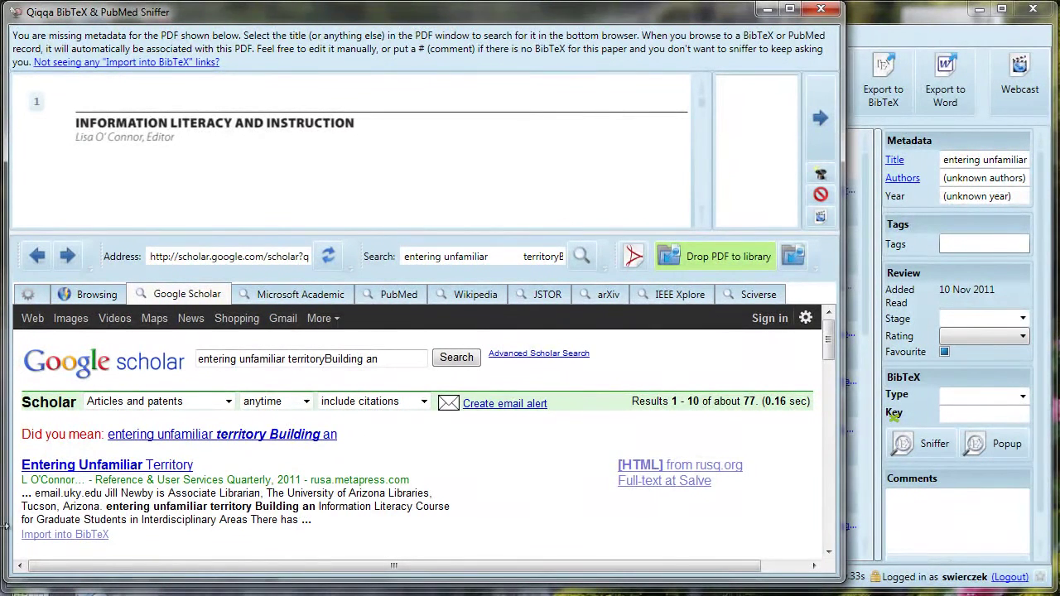
Step: Compare the Google Scholar results with the PDF and import the BibTeX record of the "Entering Unfamiliar Territory" result
{"action": "scroll", "coordinate": [145, 519], "scroll_direction": "down", "scroll_amount": 3}
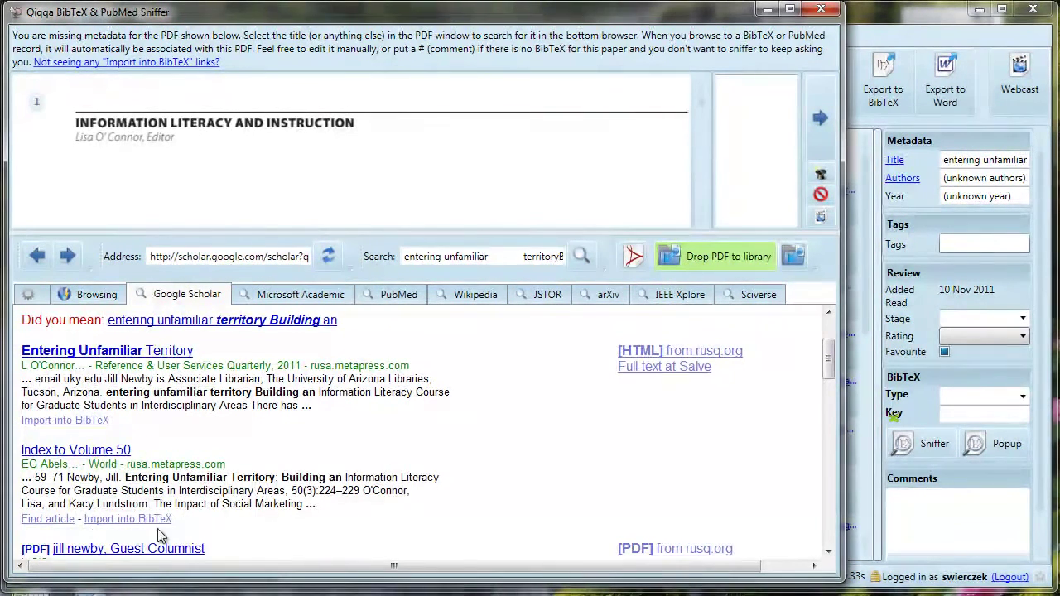
{"action": "scroll", "coordinate": [241, 523], "scroll_direction": "down", "scroll_amount": 2}
{"action": "scroll", "coordinate": [241, 524], "scroll_direction": "down", "scroll_amount": 1}
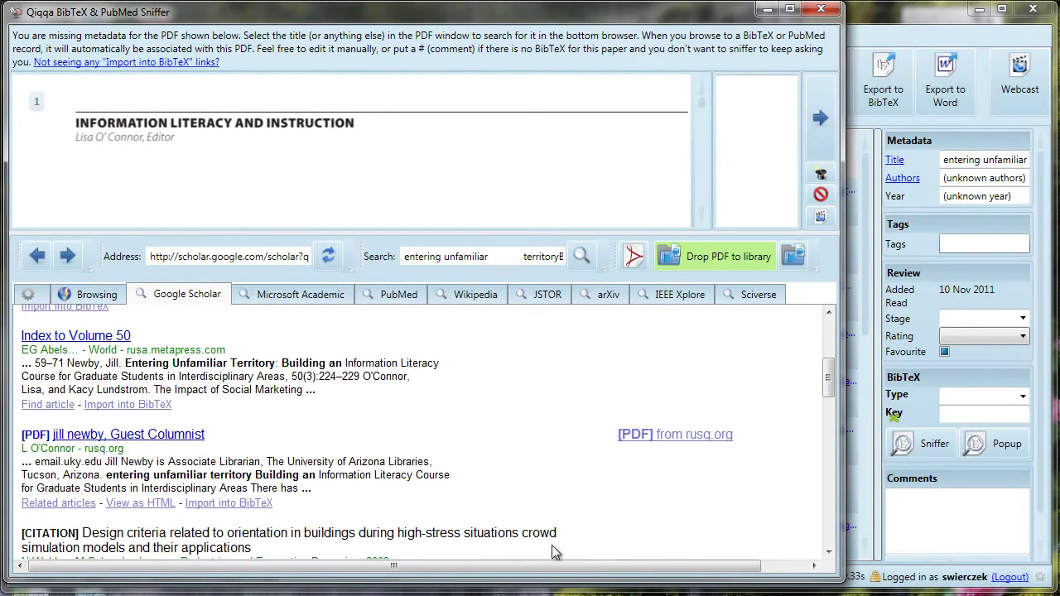
{"action": "scroll", "coordinate": [560, 528], "scroll_direction": "up", "scroll_amount": 6}
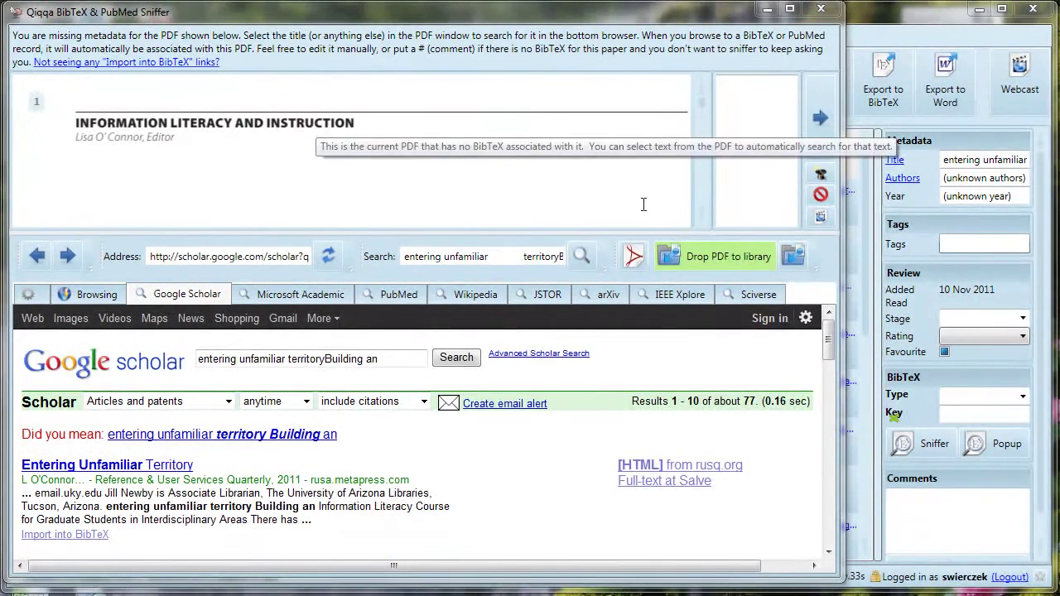
{"action": "scroll", "coordinate": [701, 218], "scroll_direction": "down", "scroll_amount": 1}
{"action": "scroll", "coordinate": [701, 218], "scroll_direction": "down", "scroll_amount": 8}
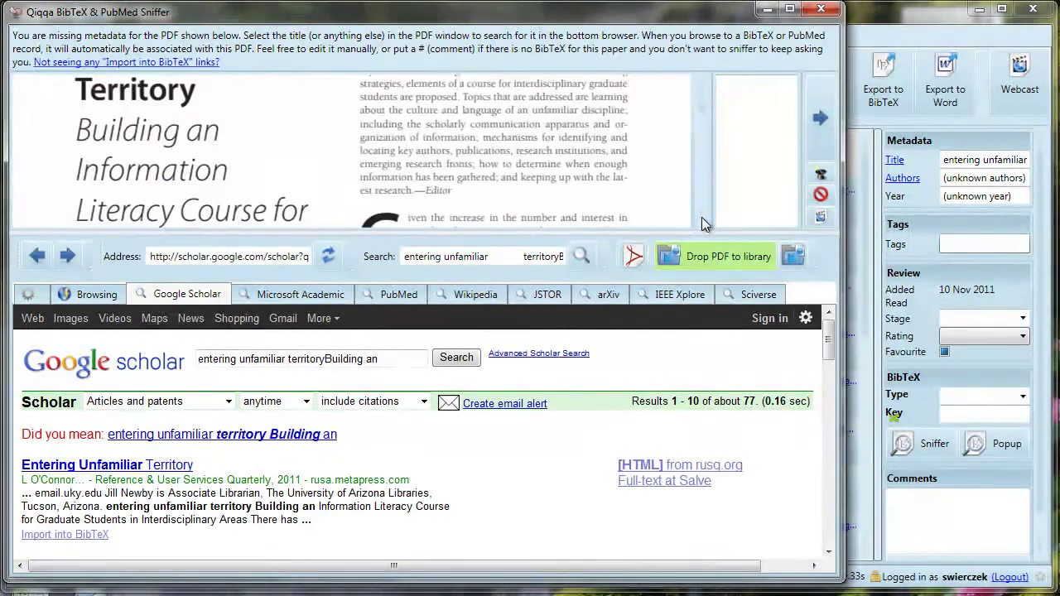
{"action": "scroll", "coordinate": [700, 217], "scroll_direction": "down", "scroll_amount": 4}
{"action": "scroll", "coordinate": [702, 217], "scroll_direction": "down", "scroll_amount": 5}
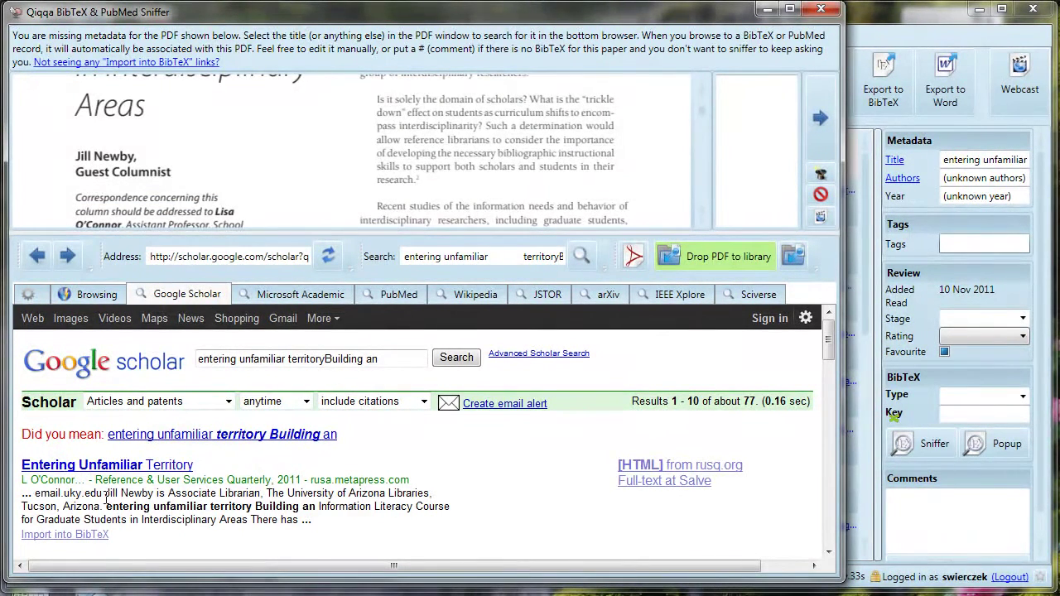
{"action": "left_click", "coordinate": [76, 536]}
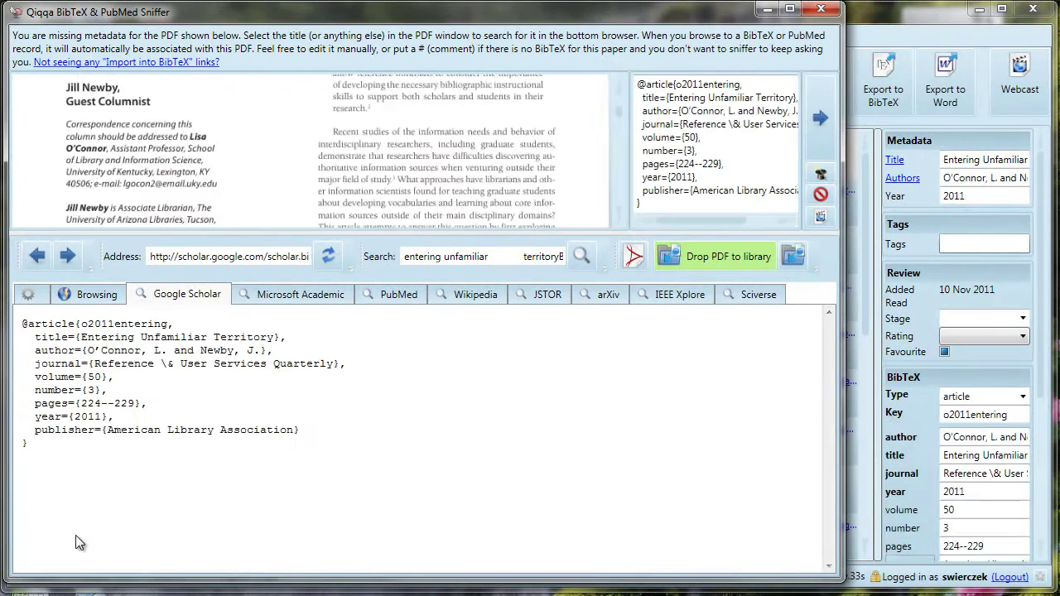
Step: For the next PDF, search its full title, "Web Development in Information Science Undergraduate Education: Integrating Information Literacy and Information Technology", and import the matching BibTeX
{"action": "left_click", "coordinate": [824, 129]}
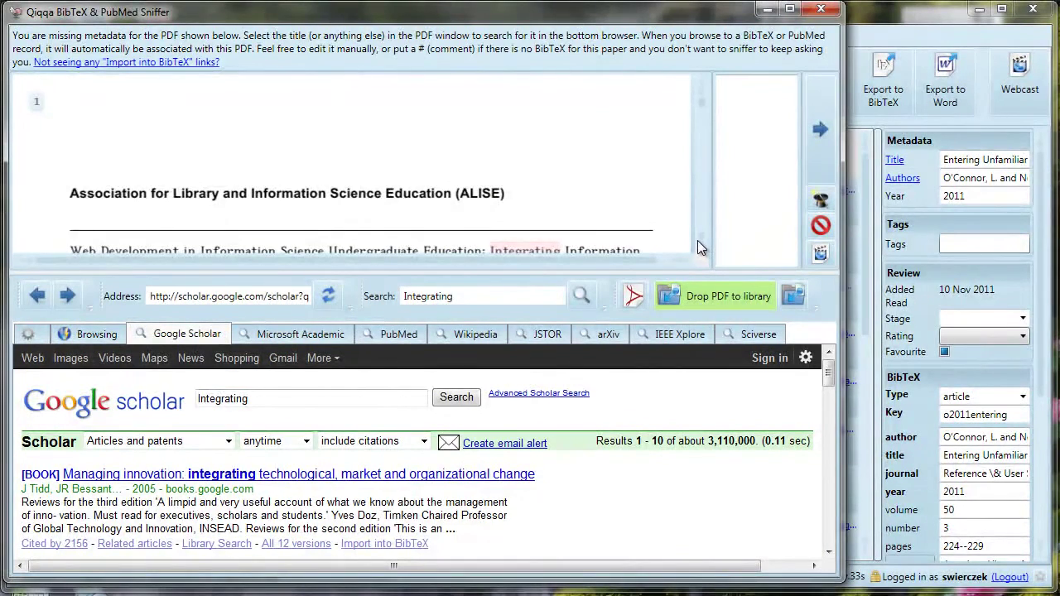
{"action": "scroll", "coordinate": [700, 243], "scroll_direction": "down", "scroll_amount": 1}
{"action": "scroll", "coordinate": [700, 243], "scroll_direction": "down", "scroll_amount": 2}
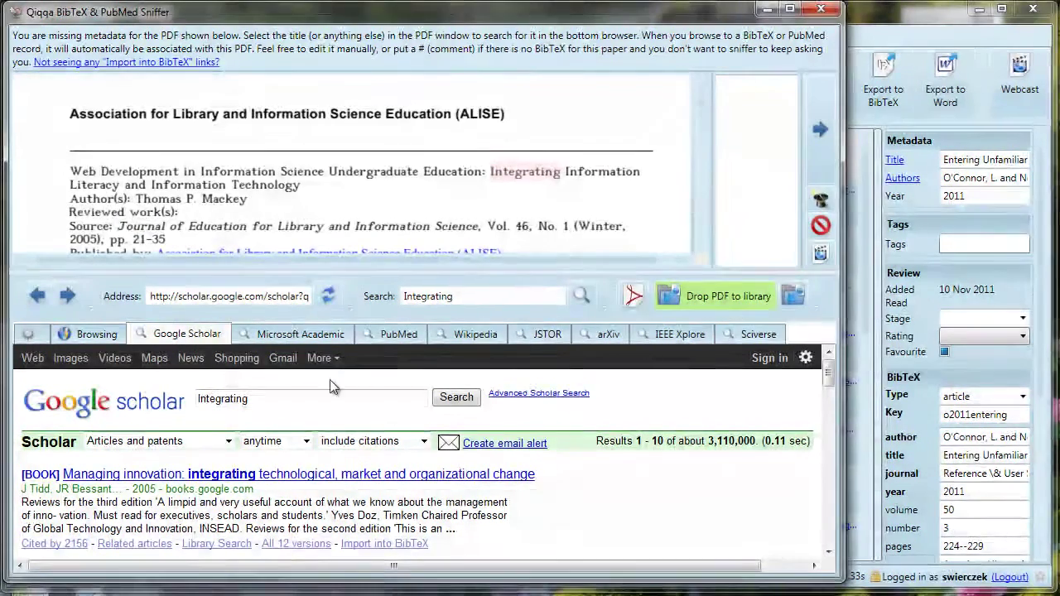
{"action": "left_click_drag", "start_coordinate": [261, 401], "coordinate": [190, 401]}
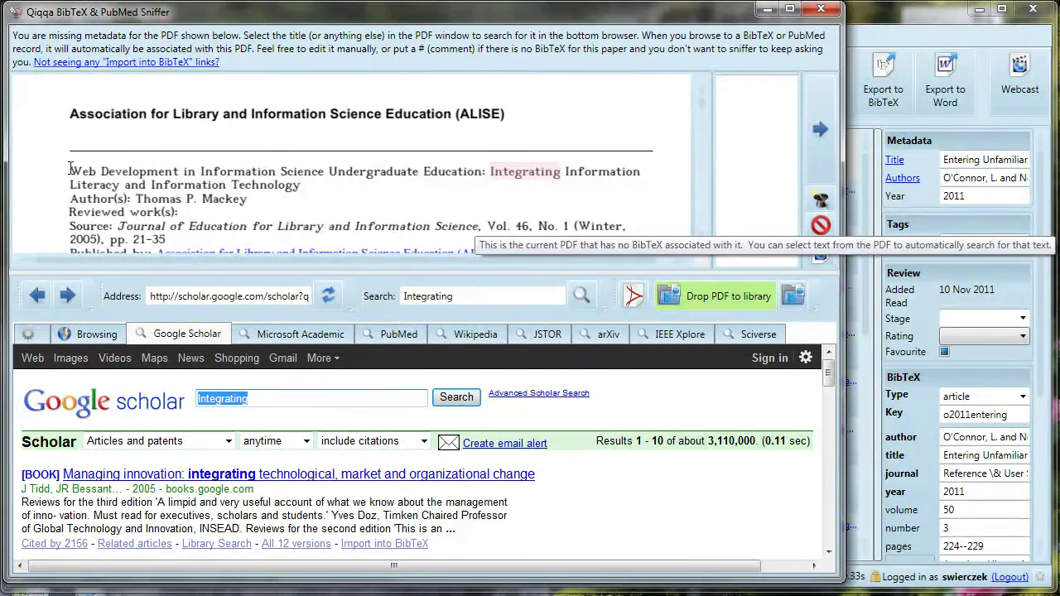
{"action": "left_click_drag", "start_coordinate": [70, 169], "coordinate": [330, 192]}
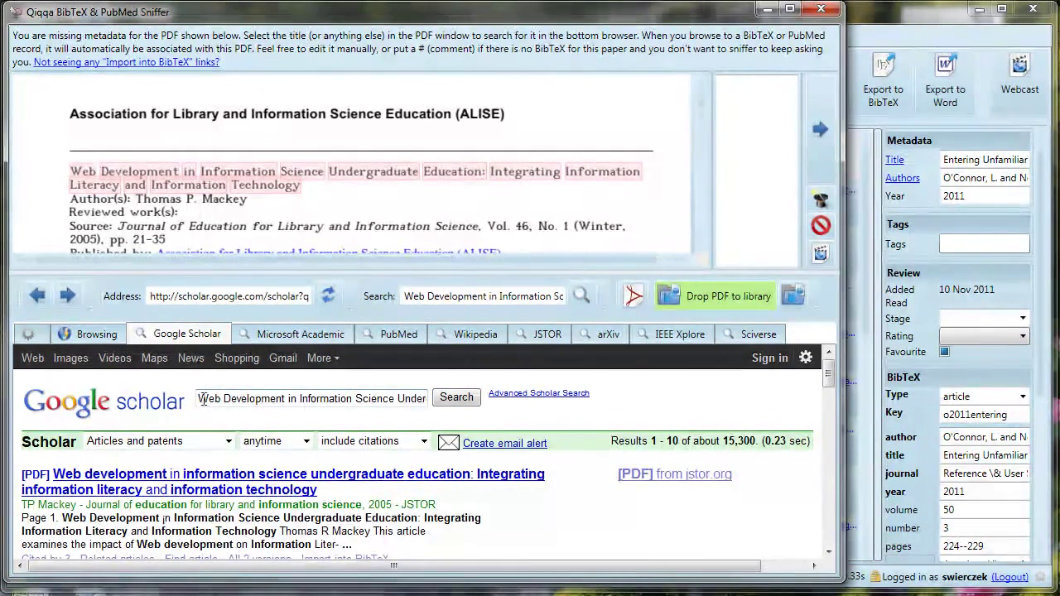
{"action": "left_click_drag", "start_coordinate": [204, 399], "coordinate": [487, 421]}
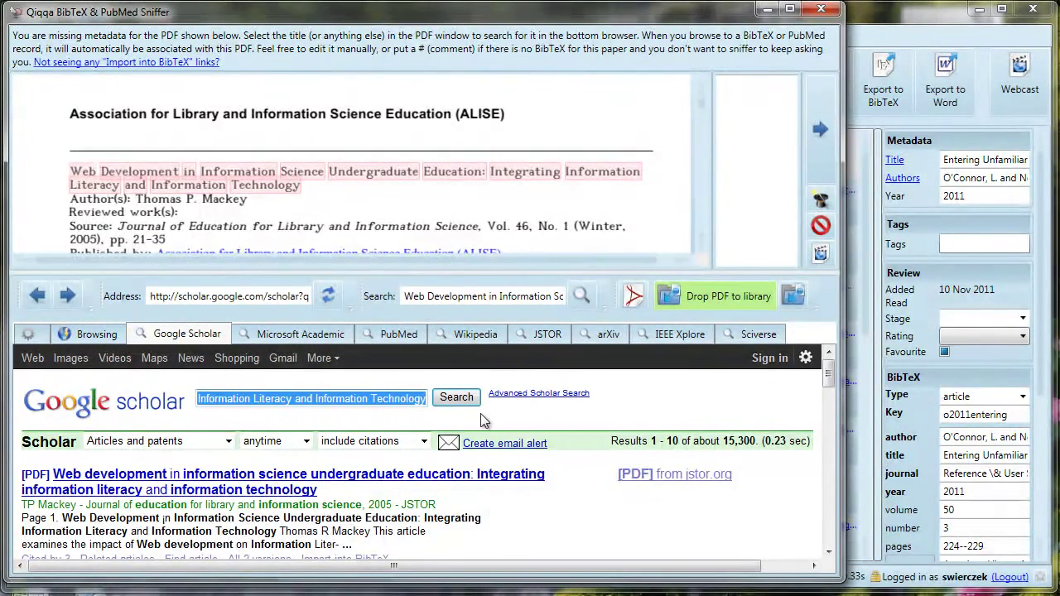
{"action": "left_click", "coordinate": [489, 519]}
{"action": "scroll", "coordinate": [464, 510], "scroll_direction": "down", "scroll_amount": 2}
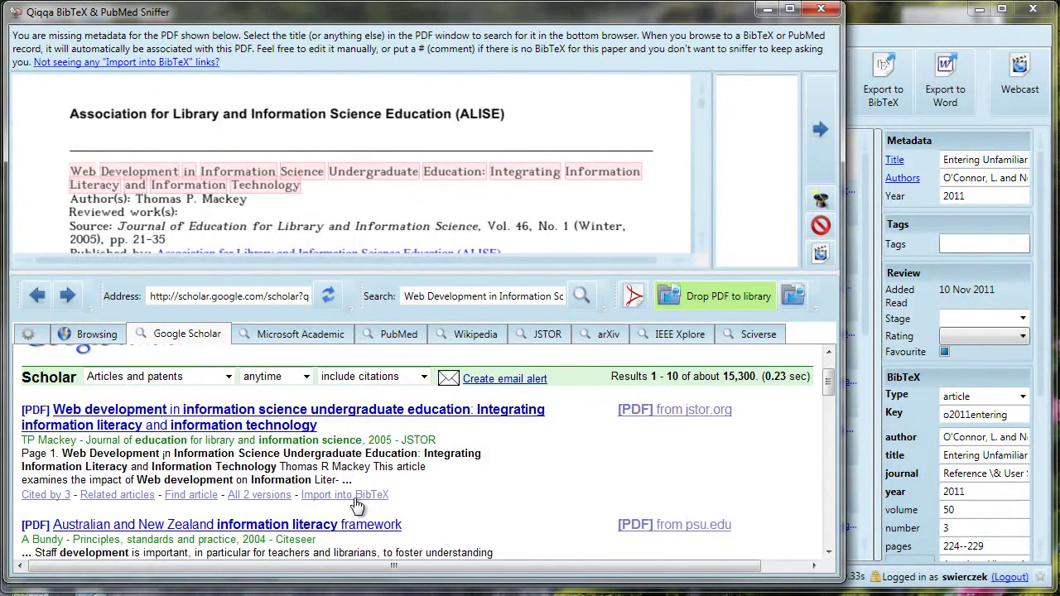
{"action": "left_click", "coordinate": [356, 498]}
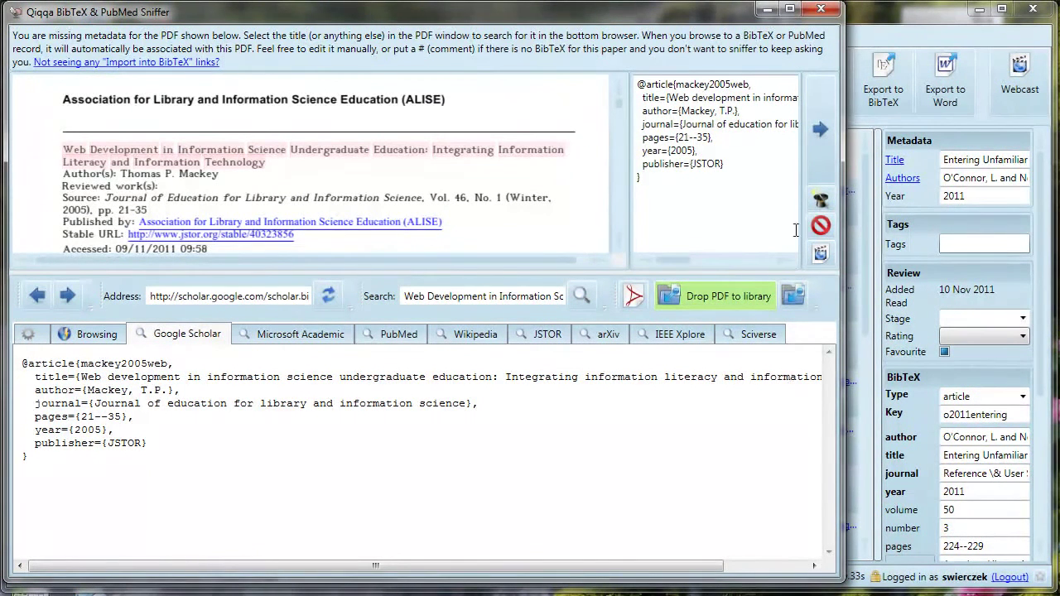
Step: Go to the next PDF, search only its title "Information Literacy: A Contradictory Coupling", and import the matching result's BibTeX
{"action": "left_click", "coordinate": [822, 128]}
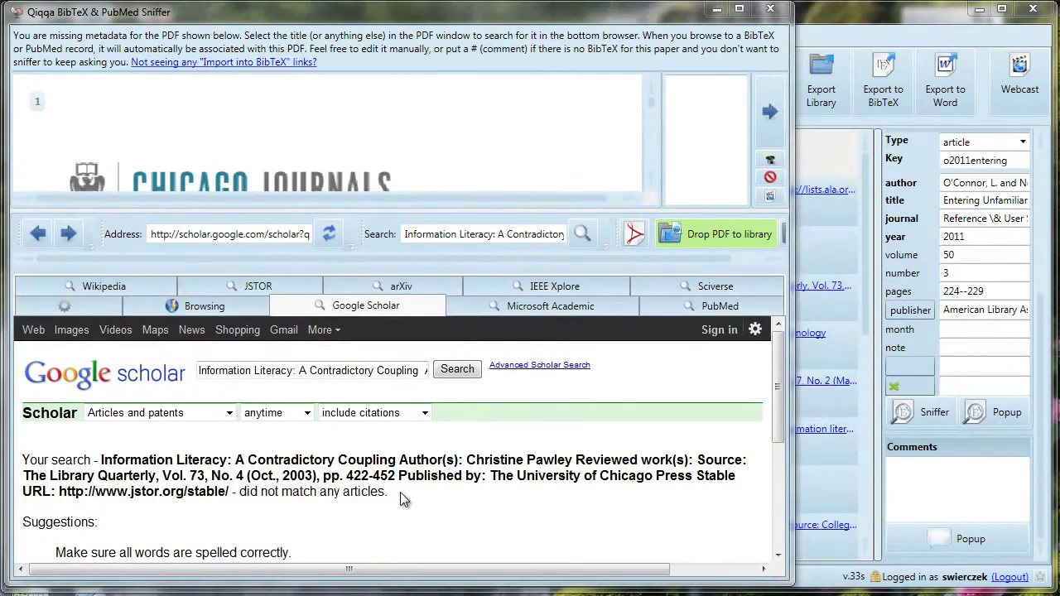
{"action": "left_click_drag", "start_coordinate": [400, 492], "coordinate": [28, 465]}
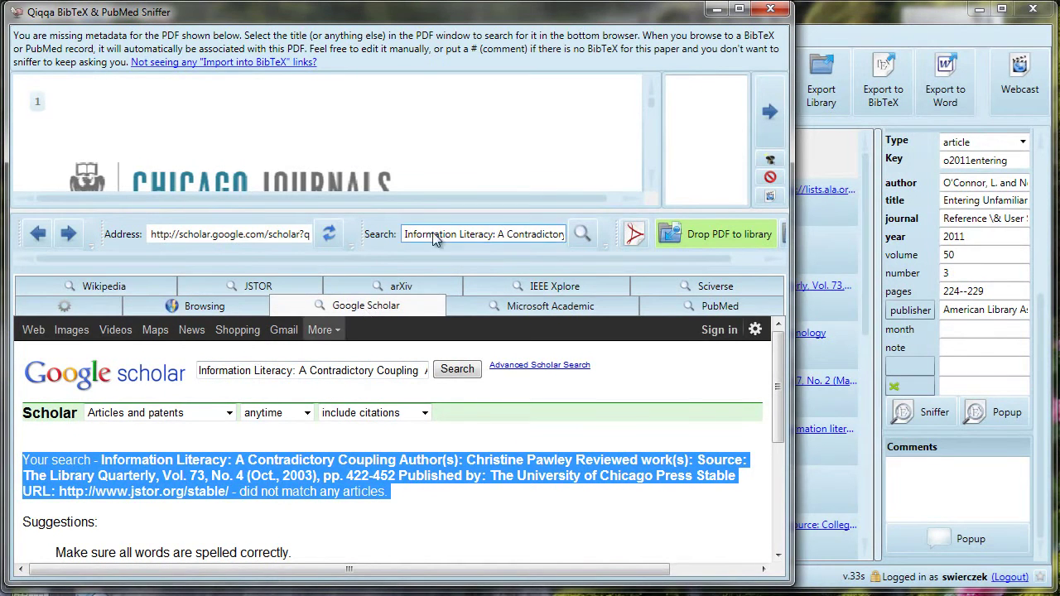
{"action": "scroll", "coordinate": [652, 179], "scroll_direction": "down", "scroll_amount": 1}
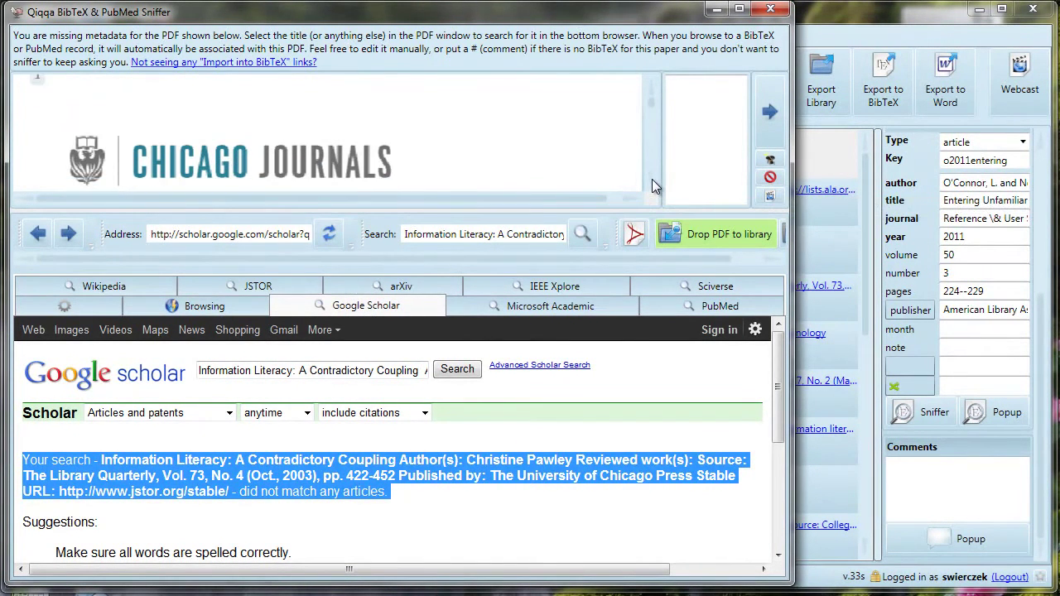
{"action": "scroll", "coordinate": [652, 179], "scroll_direction": "down", "scroll_amount": 3}
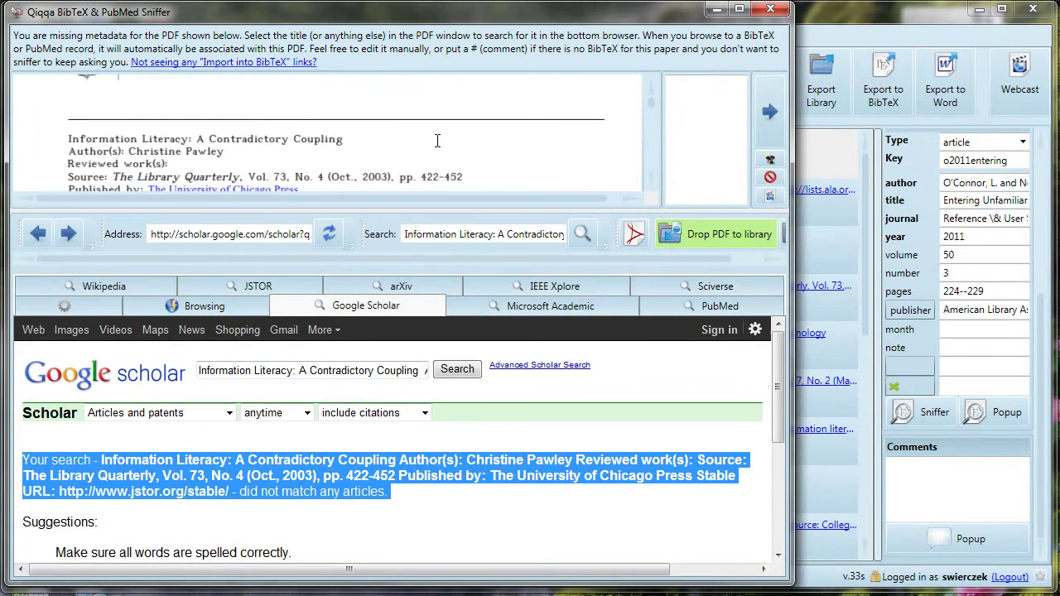
{"action": "left_click_drag", "start_coordinate": [347, 139], "coordinate": [68, 139]}
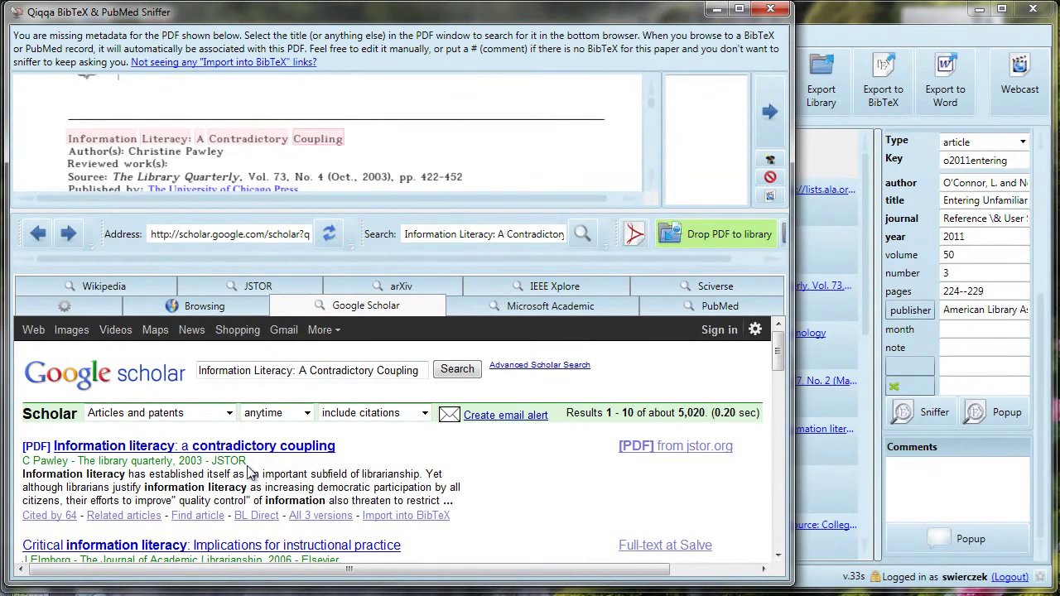
{"action": "left_click", "coordinate": [400, 517]}
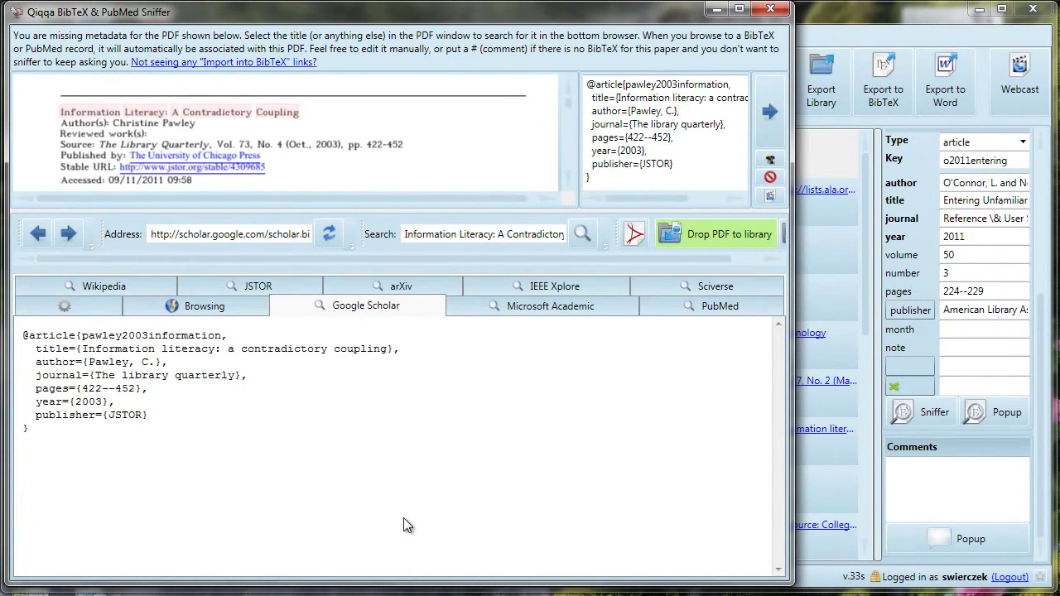
Step: Go to the next PDF, search only its title "Economic Literacy among Corporate Employees", and import the matching result's BibTeX
{"action": "left_click", "coordinate": [768, 111]}
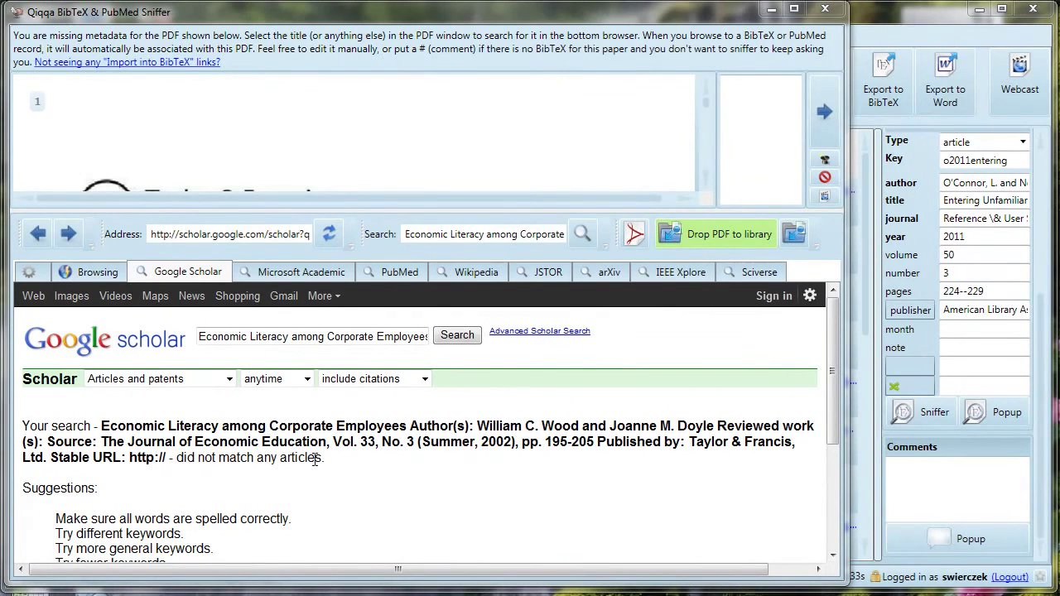
{"action": "scroll", "coordinate": [706, 186], "scroll_direction": "down", "scroll_amount": 3}
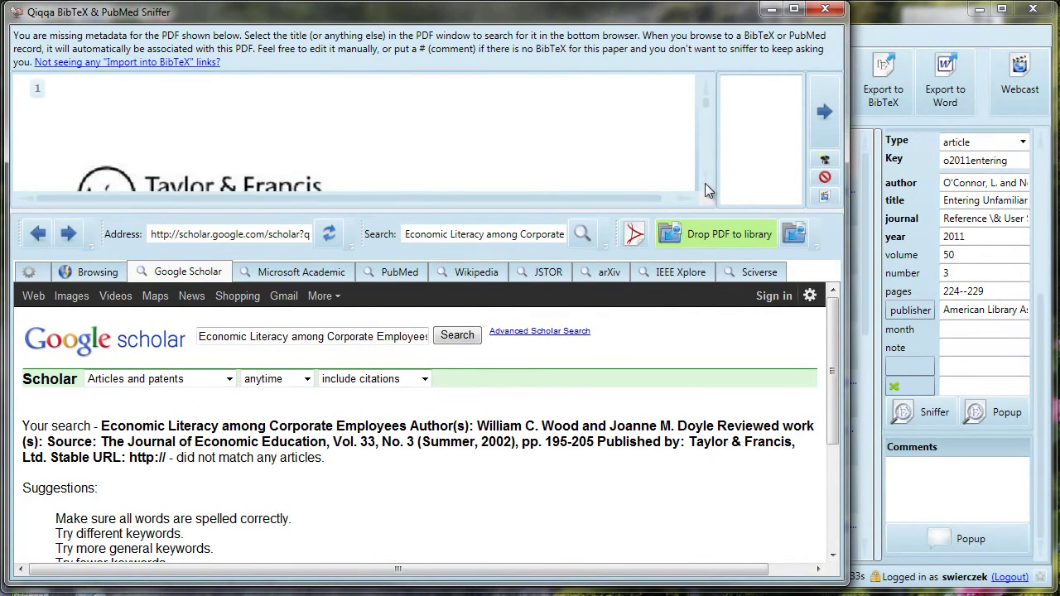
{"action": "scroll", "coordinate": [705, 183], "scroll_direction": "down", "scroll_amount": 3}
{"action": "left_click_drag", "start_coordinate": [71, 103], "coordinate": [347, 98]}
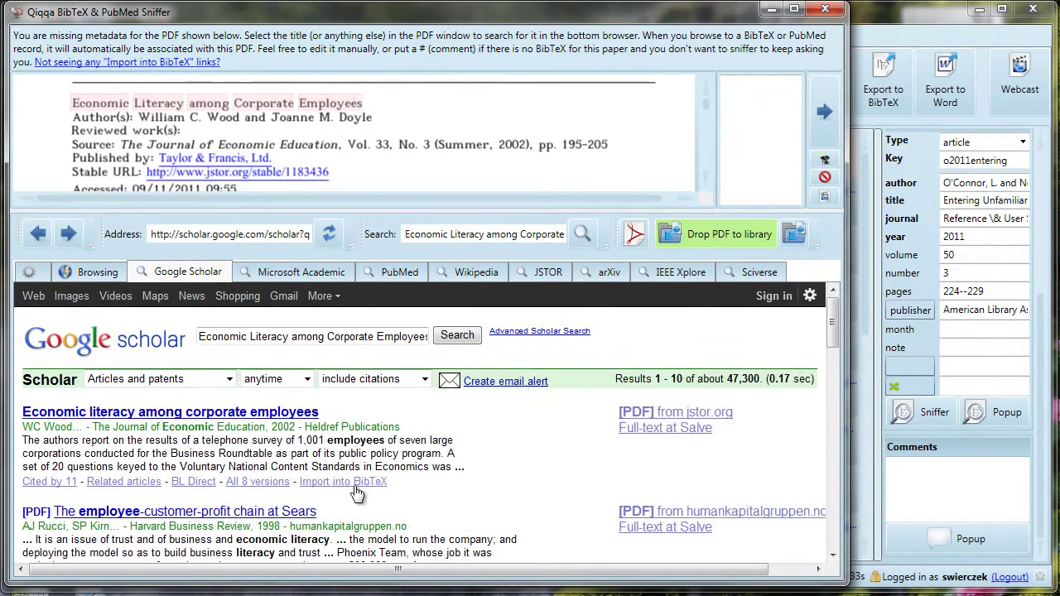
{"action": "left_click", "coordinate": [343, 482]}
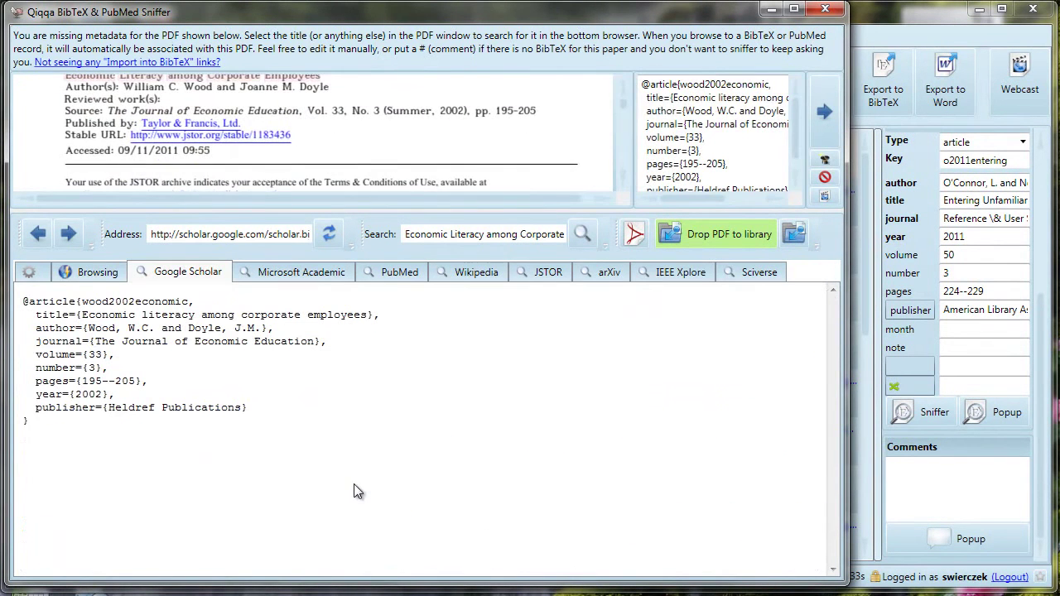
Step: Go to the "Weighing the Research Paper Option" PDF, turn on automatic BibTeX lookup, and search from its title text
{"action": "left_click", "coordinate": [824, 114]}
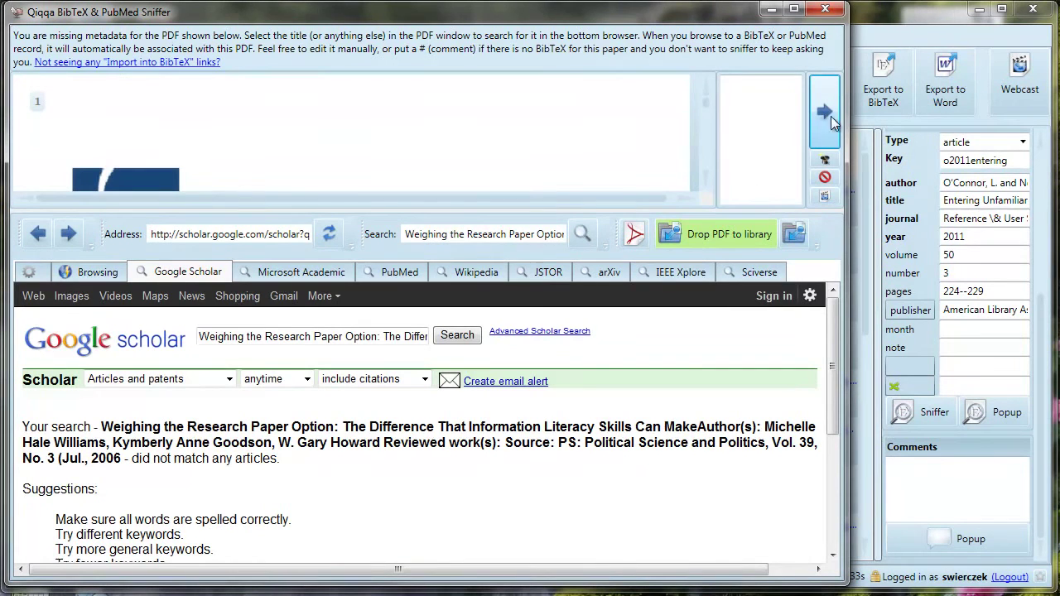
{"action": "left_click", "coordinate": [824, 161]}
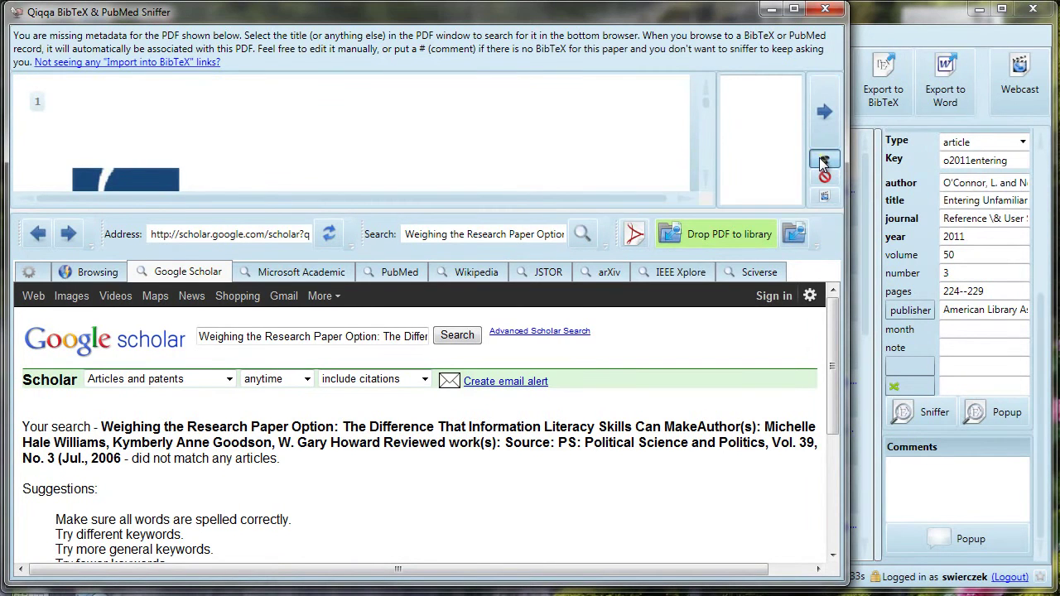
{"action": "scroll", "coordinate": [345, 139], "scroll_direction": "down", "scroll_amount": 5}
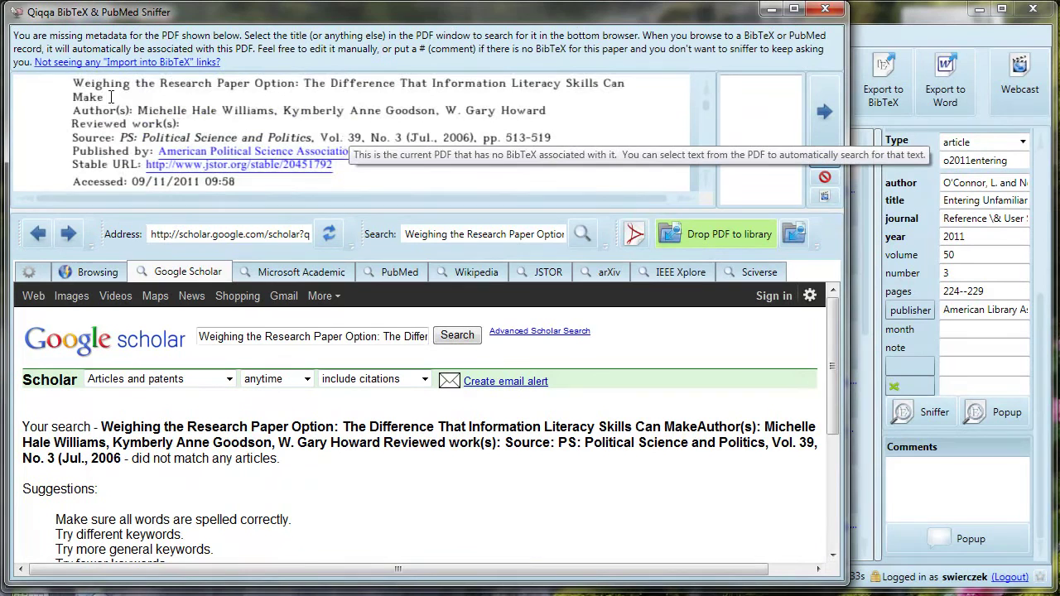
{"action": "left_click_drag", "start_coordinate": [74, 82], "coordinate": [112, 96]}
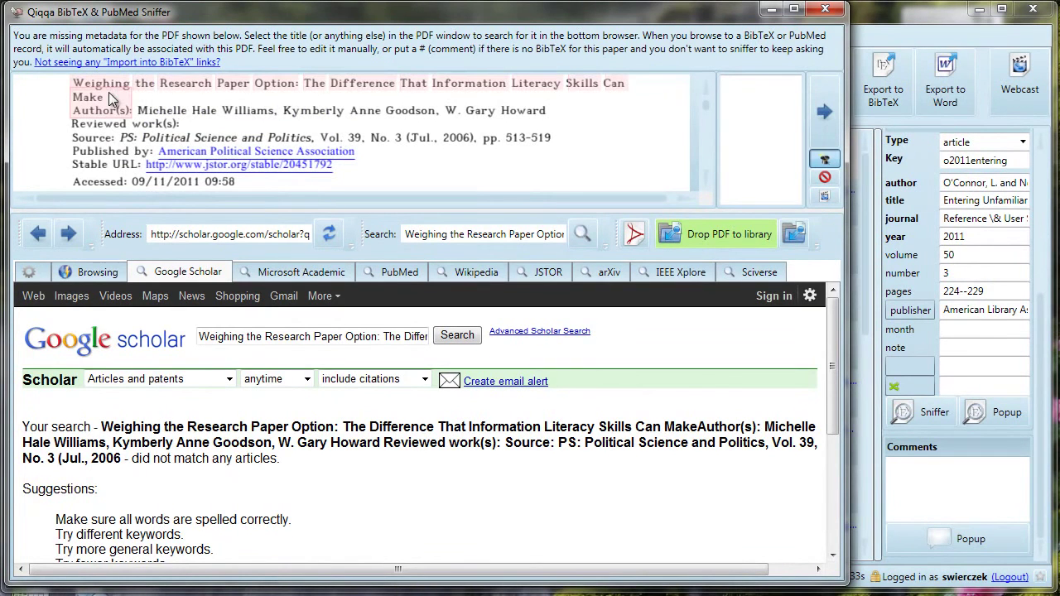
{"action": "scroll", "coordinate": [109, 92], "scroll_direction": "down", "scroll_amount": 2}
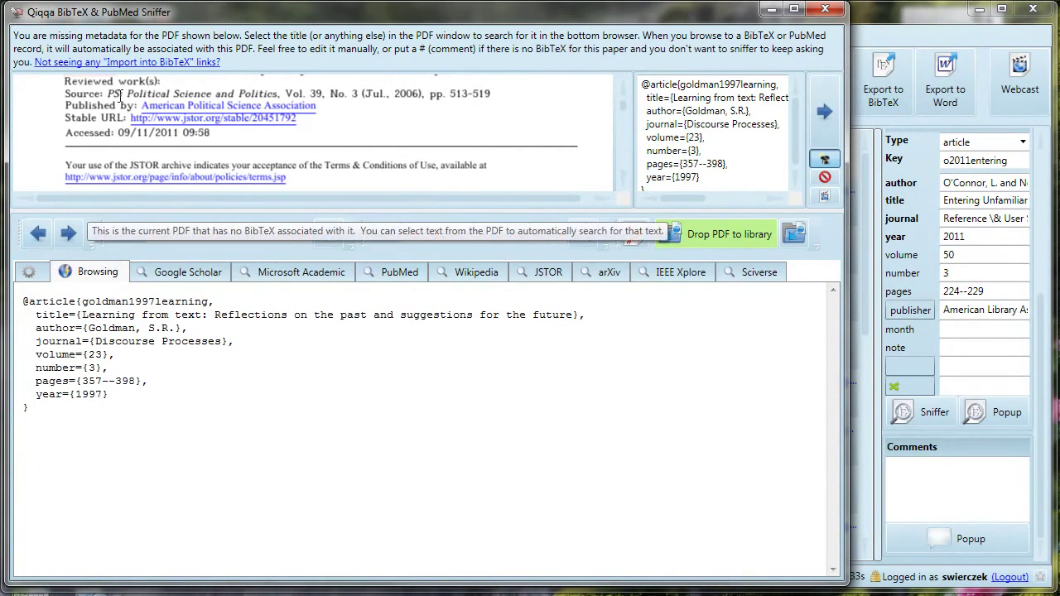
Step: Repeat the automatic BibTeX lookup from the title "Weighing the Research Paper Option: The Difference That Information Literacy Skills Can Make"
{"action": "double_click", "coordinate": [339, 92]}
{"action": "scroll", "coordinate": [340, 112], "scroll_direction": "up", "scroll_amount": 3}
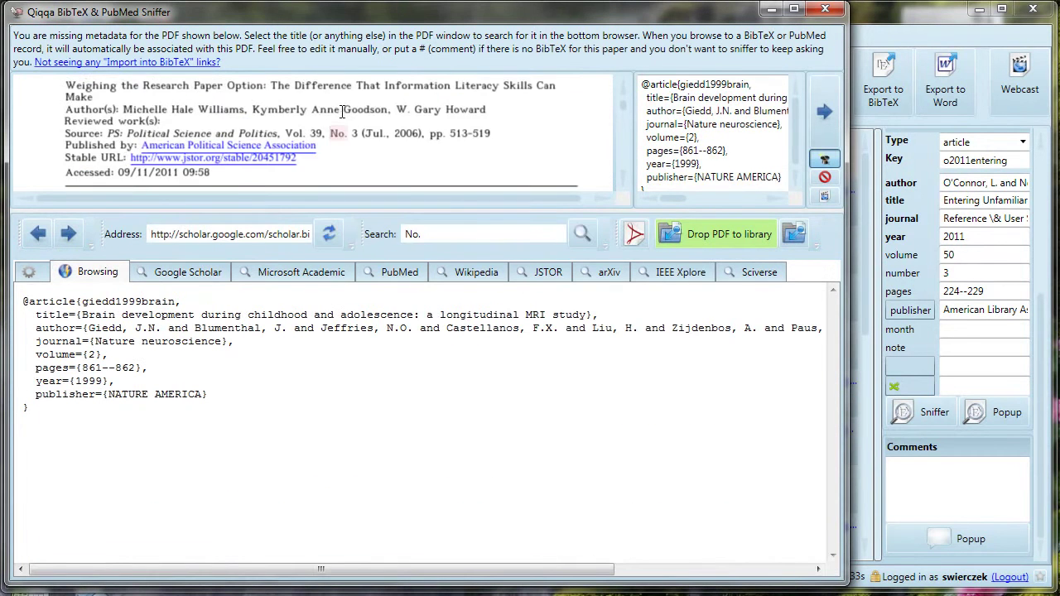
{"action": "left_click_drag", "start_coordinate": [102, 135], "coordinate": [66, 125]}
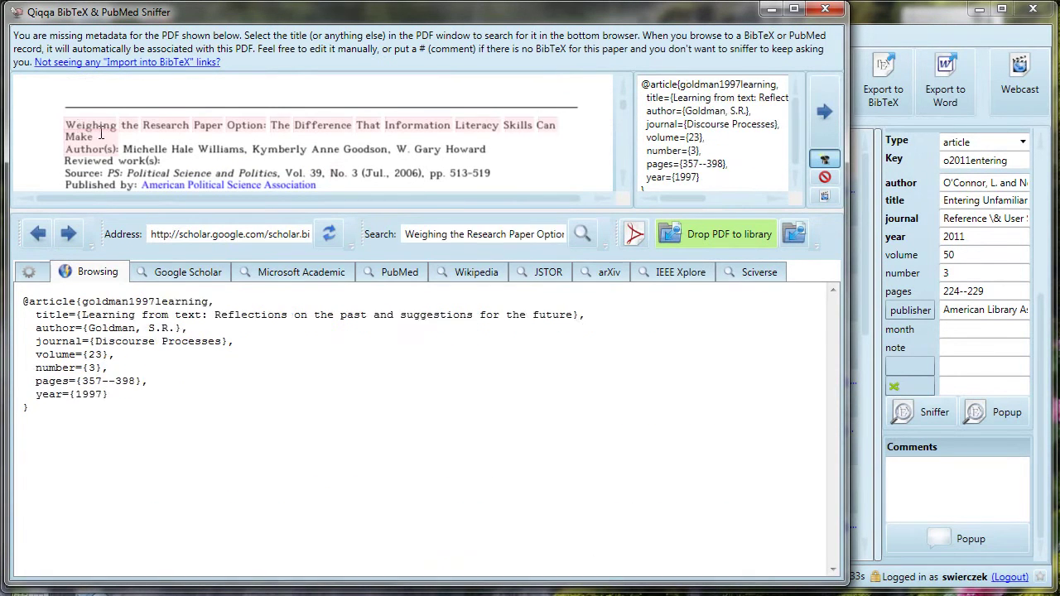
Step: Repeat the automatic BibTeX lookup using only the title's first line from "Weighing" through "Skills", and go to the next PDF
{"action": "double_click", "coordinate": [72, 126]}
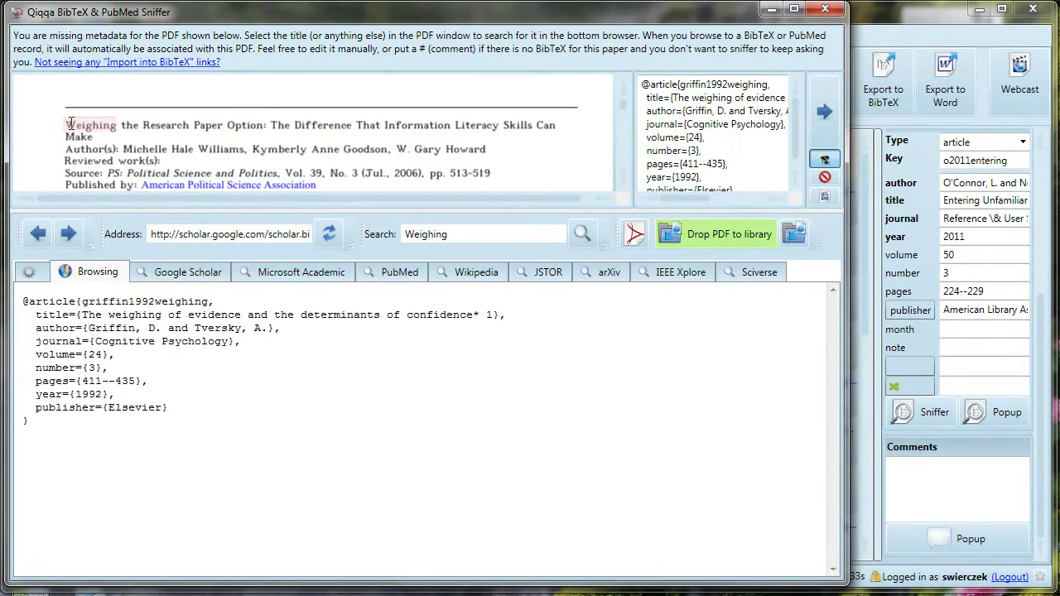
{"action": "left_click_drag", "start_coordinate": [70, 123], "coordinate": [518, 127]}
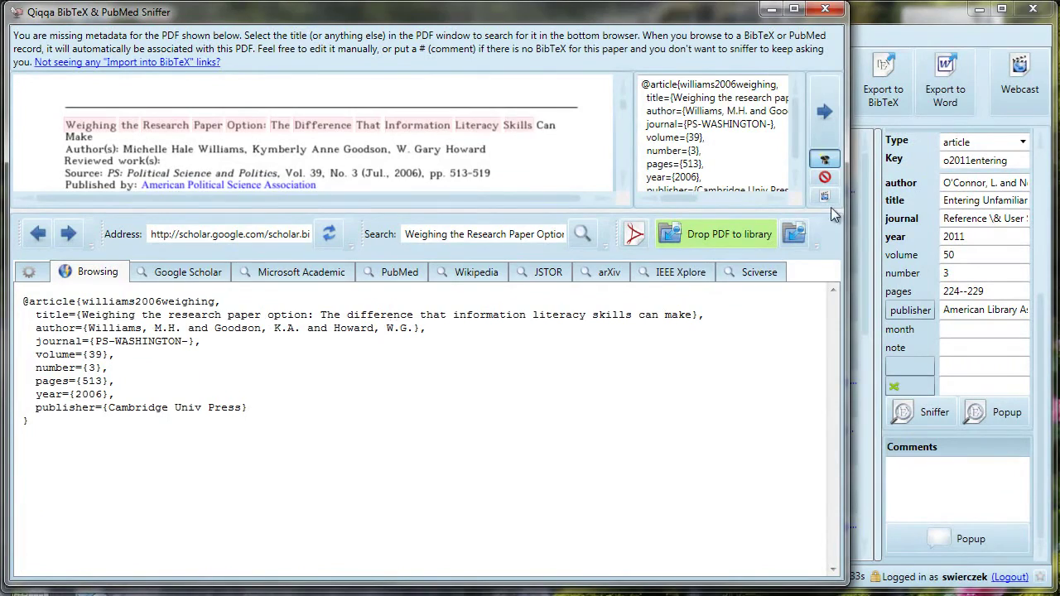
{"action": "left_click", "coordinate": [824, 116]}
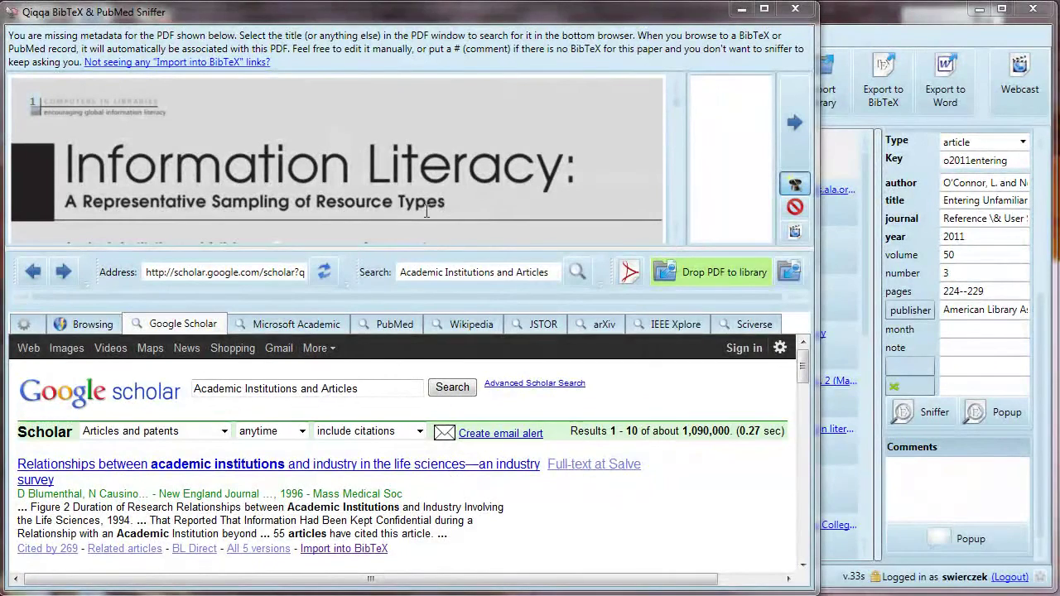
Step: Try automatic BibTeX lookups from the title "Information Literacy: A Representative Sampling of Resource Types" and from the search "Information Literacy Computer in libraries"
{"action": "left_click_drag", "start_coordinate": [74, 167], "coordinate": [435, 217]}
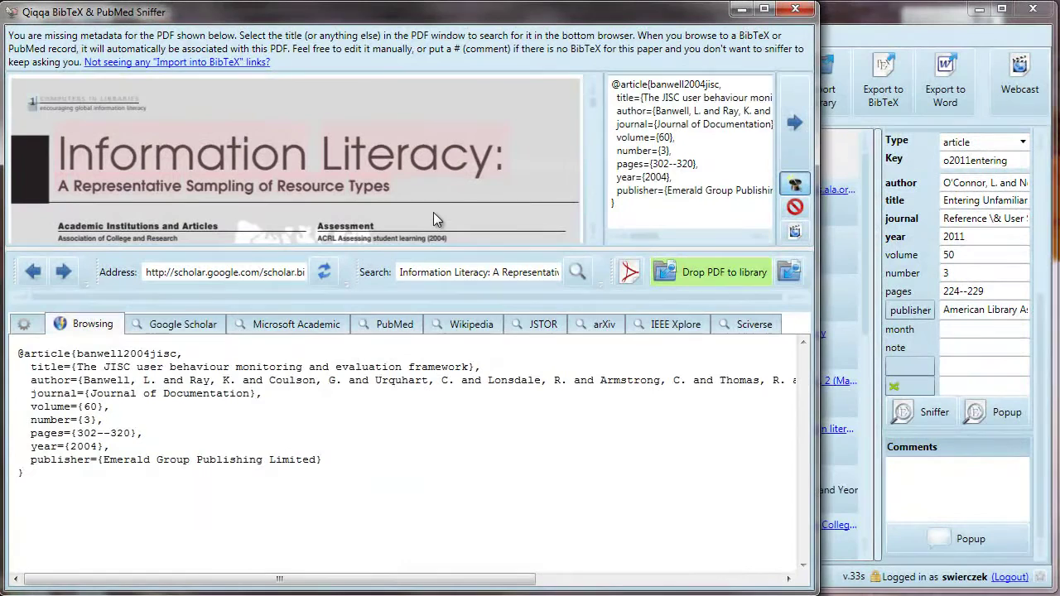
{"action": "left_click_drag", "start_coordinate": [476, 371], "coordinate": [65, 367]}
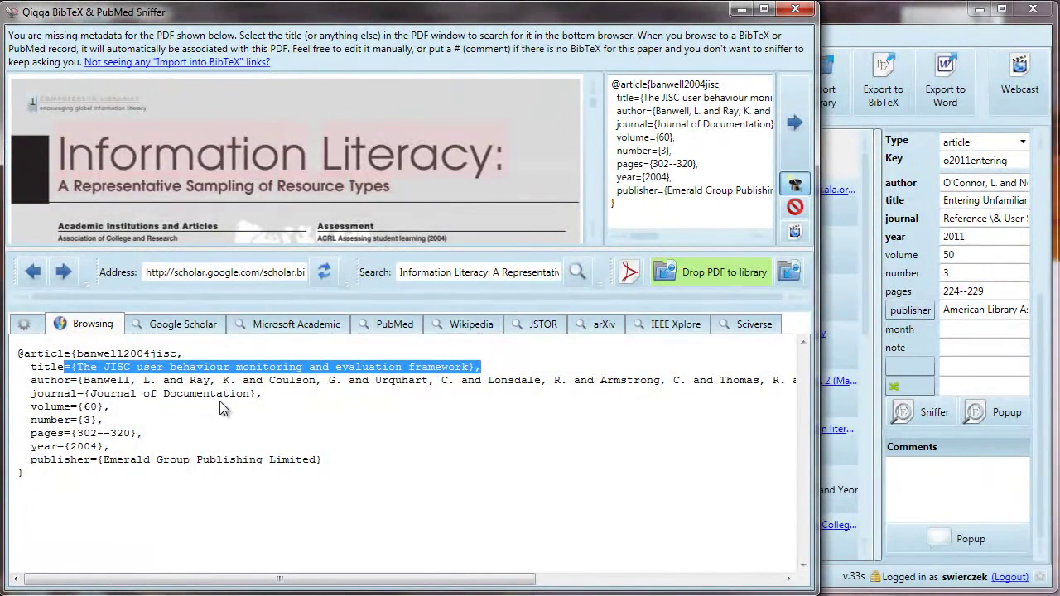
{"action": "left_click", "coordinate": [421, 272]}
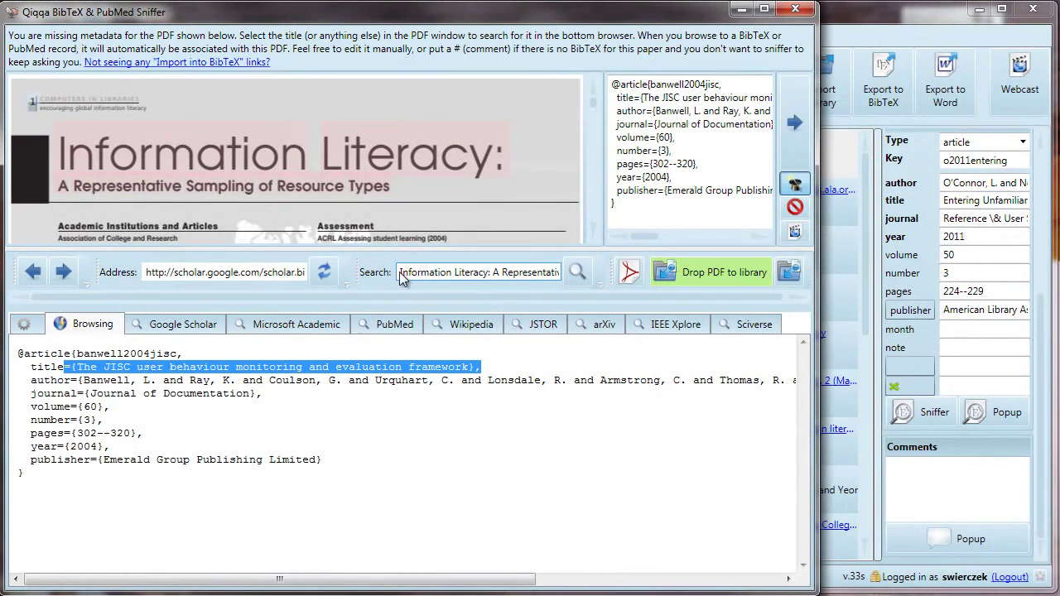
{"action": "triple_click", "coordinate": [485, 273]}
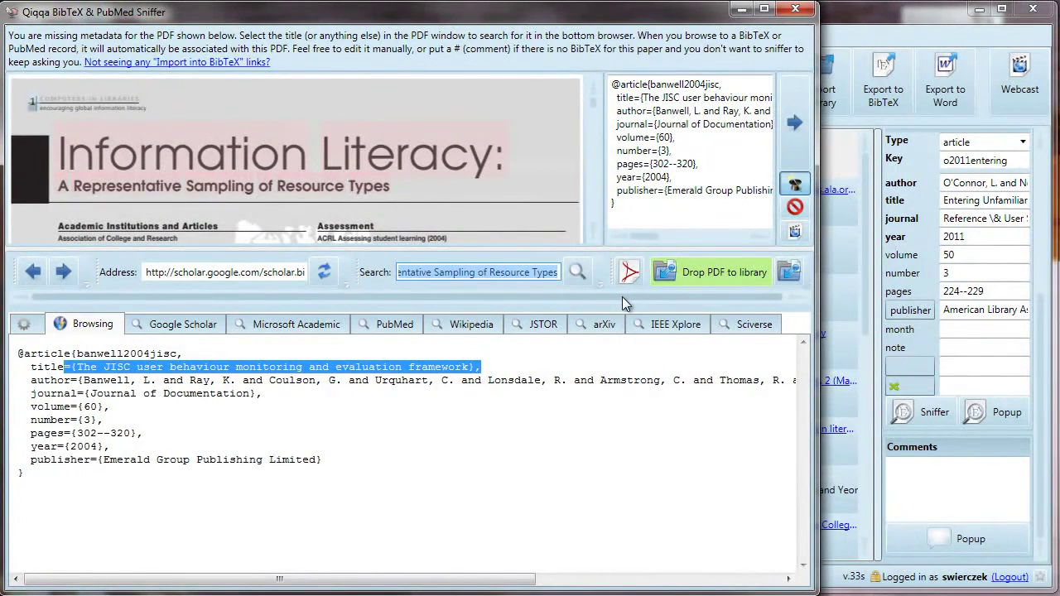
{"action": "type", "text": "Information Literacy C"}
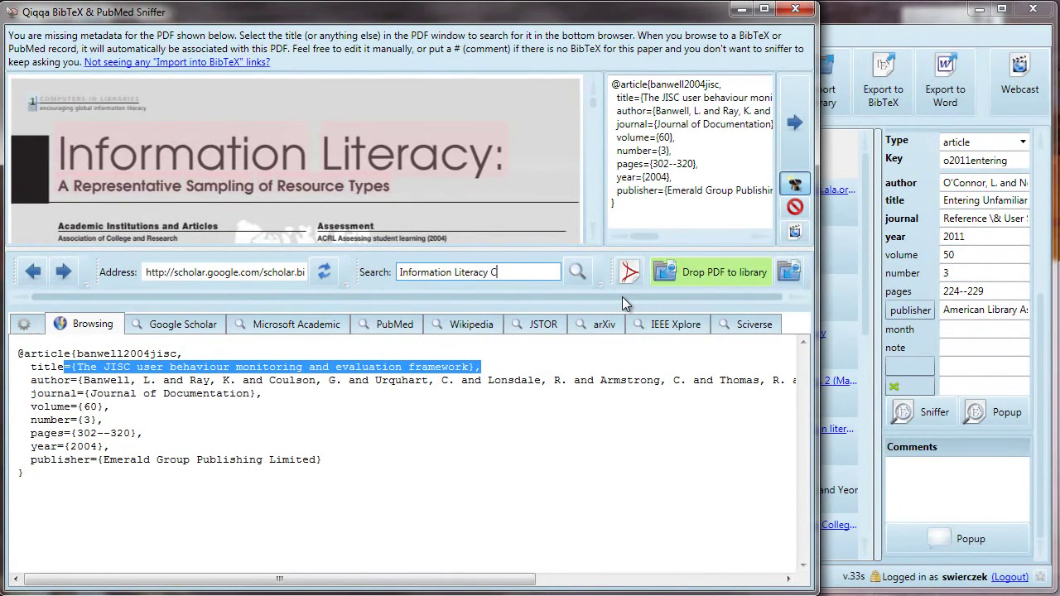
{"action": "type", "text": "omputer in lib"}
{"action": "type", "text": "rarie"}
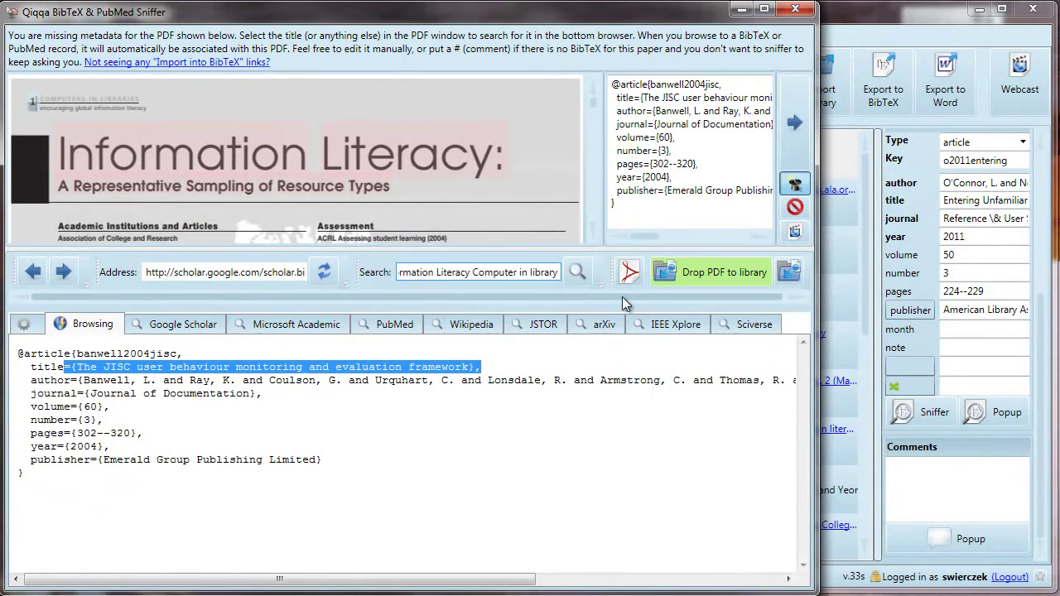
{"action": "type", "text": "s"}
{"action": "key", "text": "Return"}
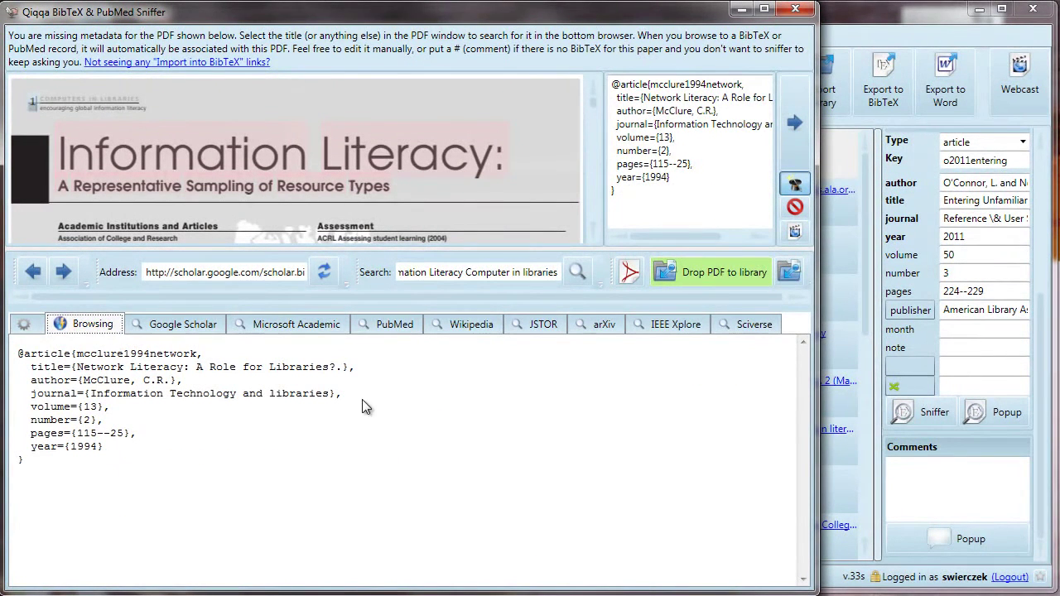
Step: Delete the mismatched BibTeX record for "A Representative Sampling of Resource Types" and skip past this PDF
{"action": "left_click_drag", "start_coordinate": [673, 179], "coordinate": [589, 71]}
{"action": "key", "text": "Delete"}
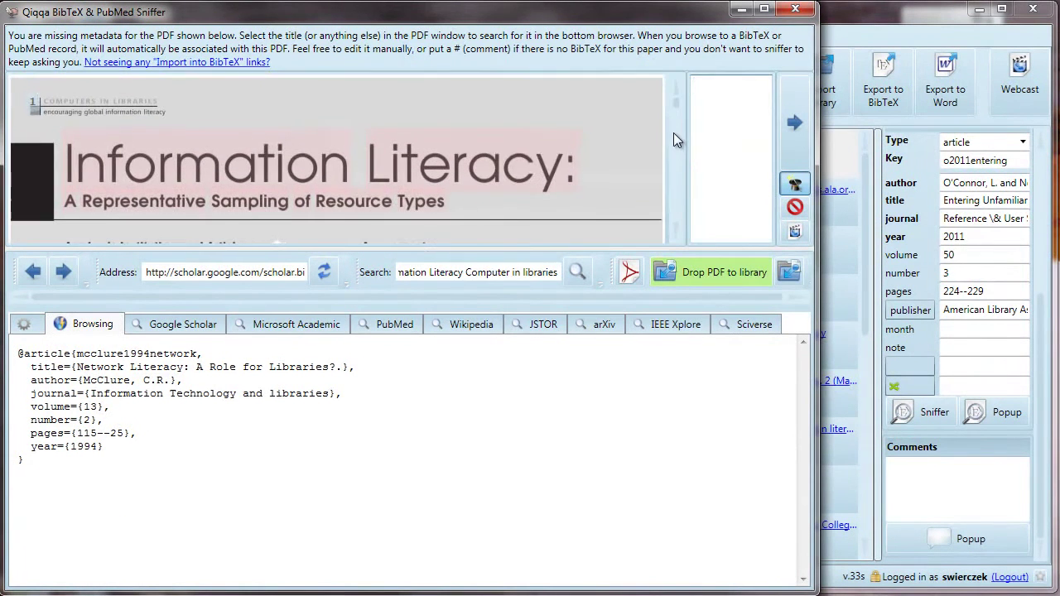
{"action": "left_click", "coordinate": [788, 133]}
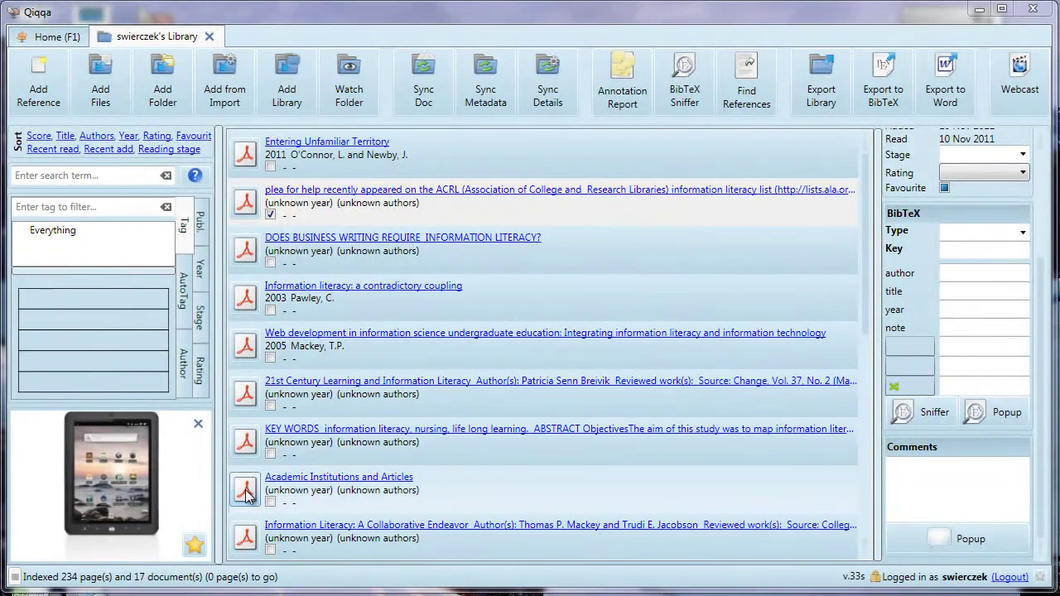
Step: Open the "Academic Institutions and Articles" PDF from the library and set its BibTeX type to article
{"action": "mouse_move", "coordinate": [252, 491]}
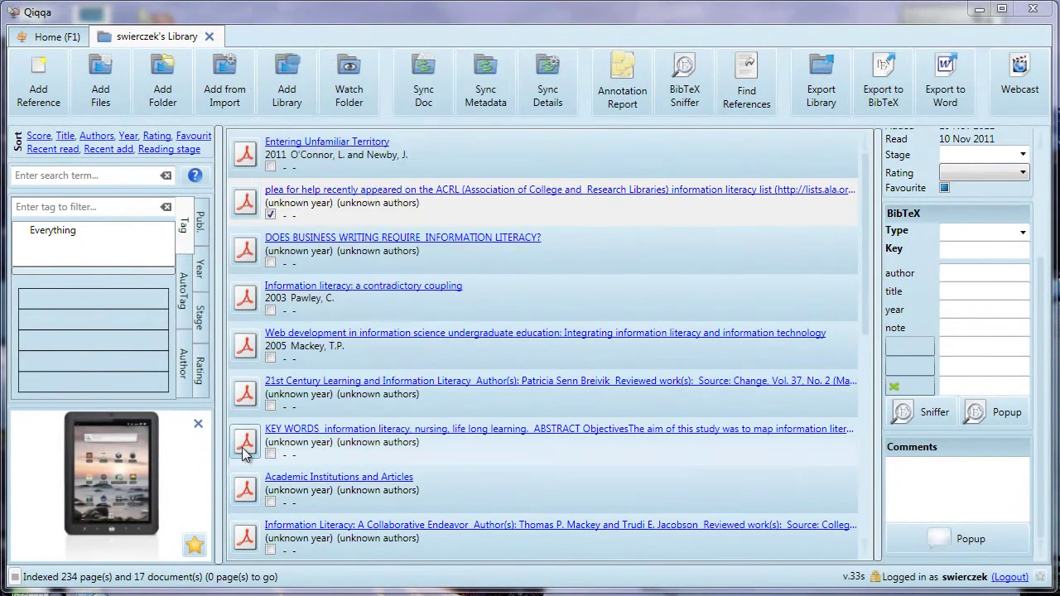
{"action": "mouse_move", "coordinate": [245, 452]}
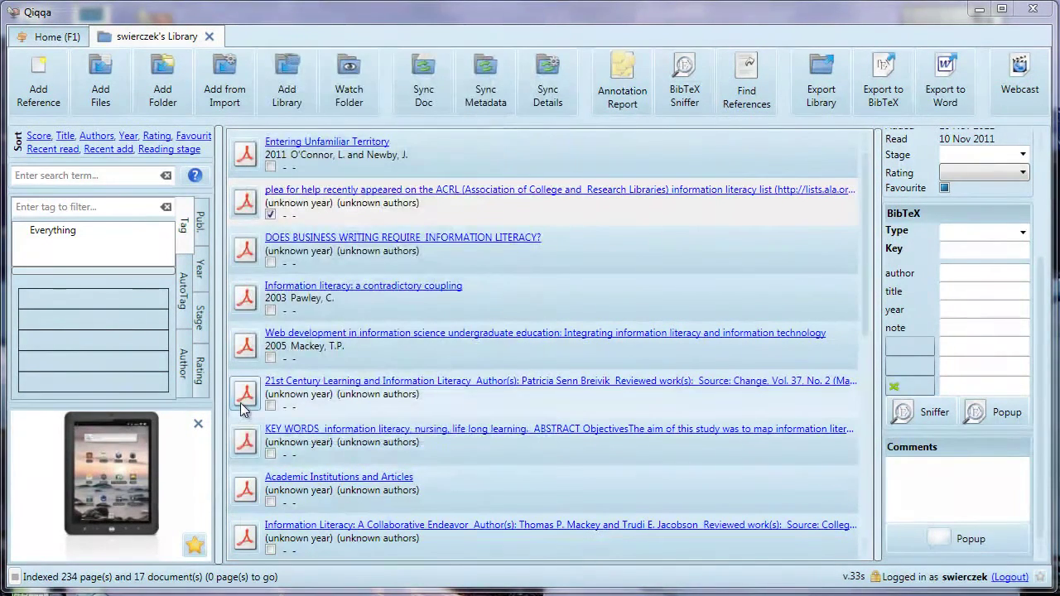
{"action": "mouse_move", "coordinate": [245, 410]}
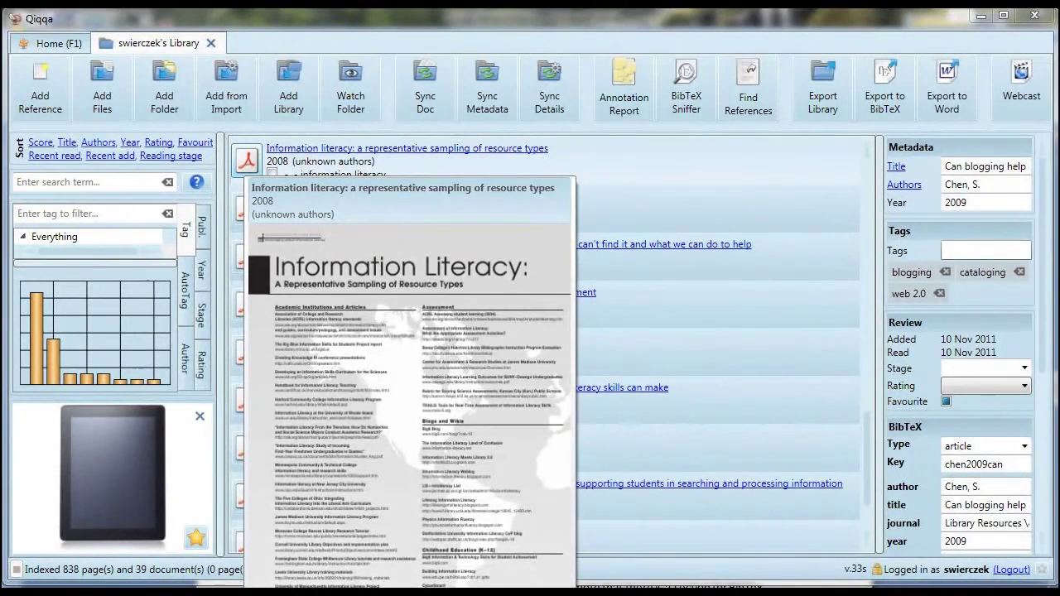
{"action": "left_click", "coordinate": [247, 160]}
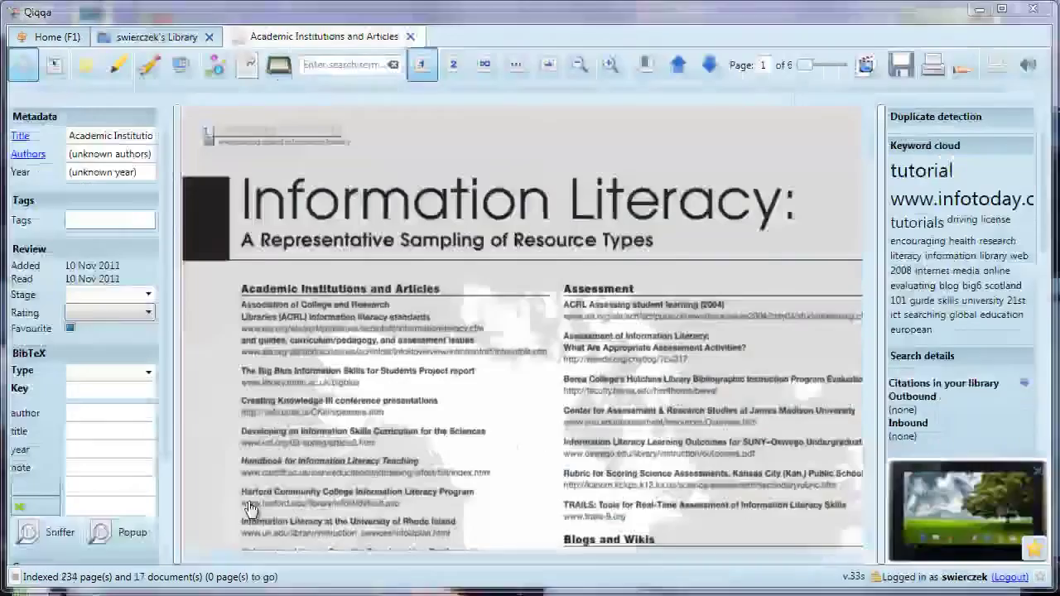
{"action": "left_click", "coordinate": [150, 378]}
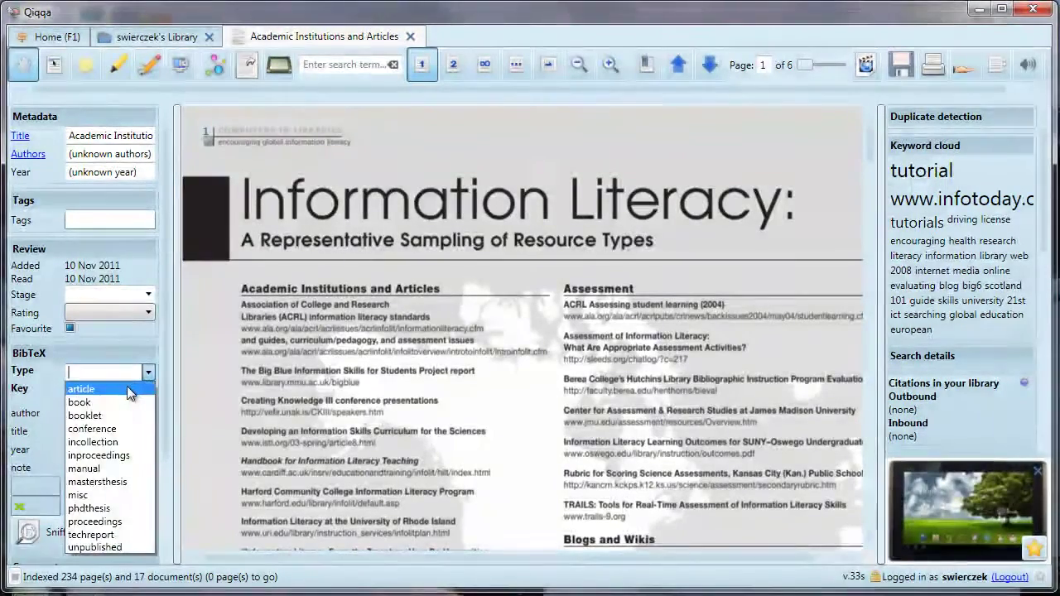
{"action": "left_click", "coordinate": [127, 386]}
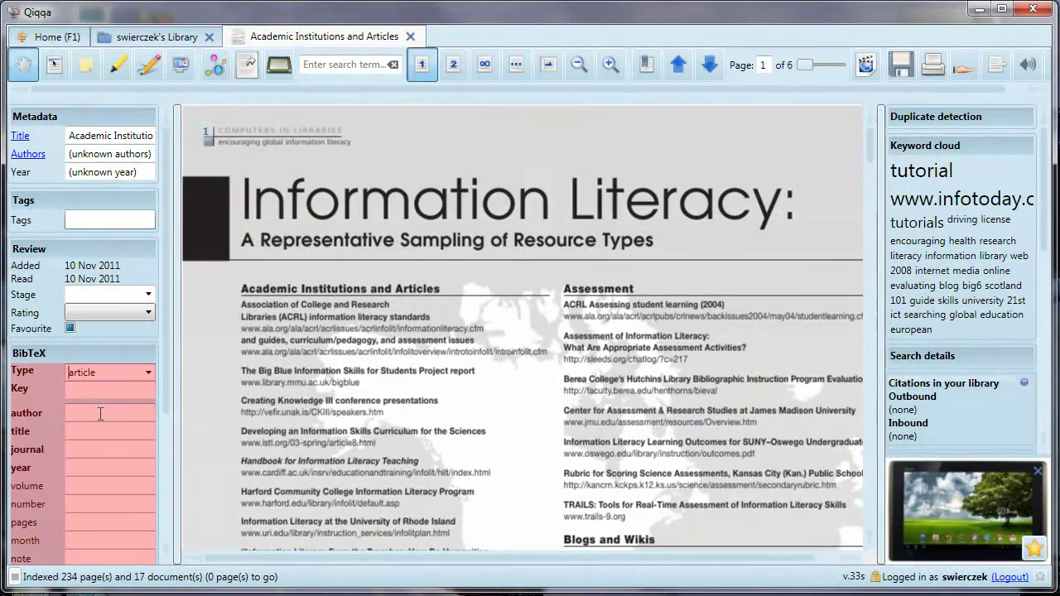
Step: Enter "Information literacy: a representative sampling of resource types" as the PDF's BibTeX title
{"action": "left_click", "coordinate": [100, 413]}
{"action": "left_click", "coordinate": [93, 431]}
{"action": "type", "text": "Informayion"}
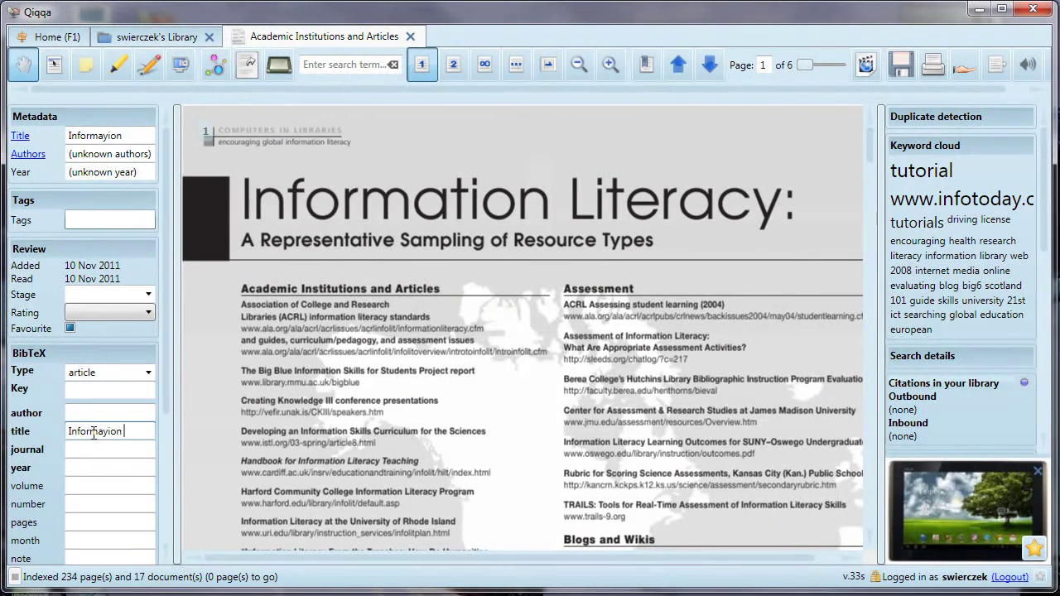
{"action": "key", "text": "BackSpace"}
{"action": "key", "text": "BackSpace"}
{"action": "key", "text": "BackSpace"}
{"action": "key", "text": "BackSpace"}
{"action": "key", "text": "BackSpace"}
{"action": "key", "text": "BackSpace"}
{"action": "type", "text": "ation"}
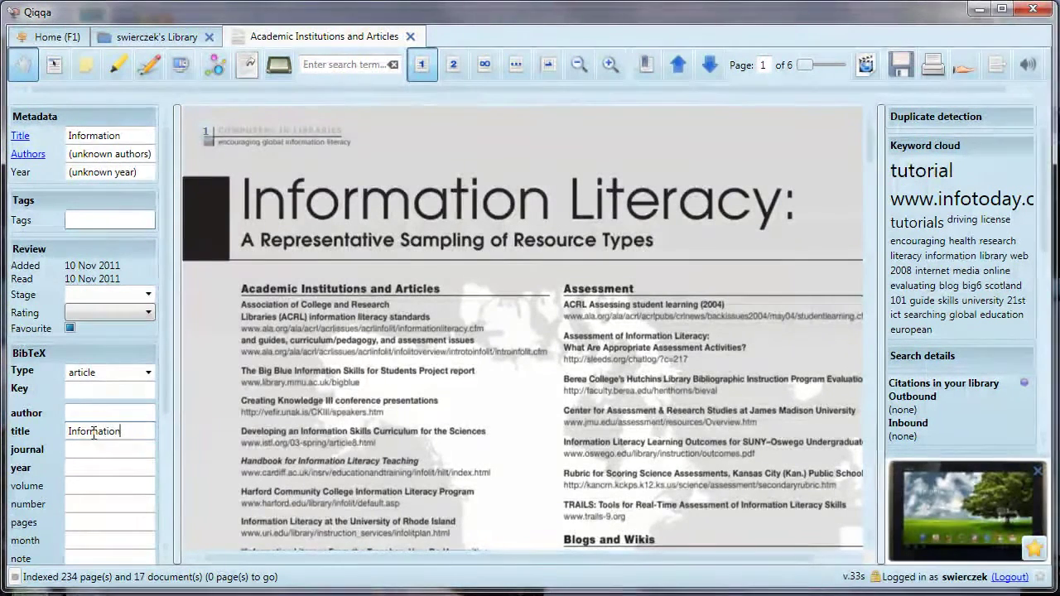
{"action": "type", "text": " literacy"}
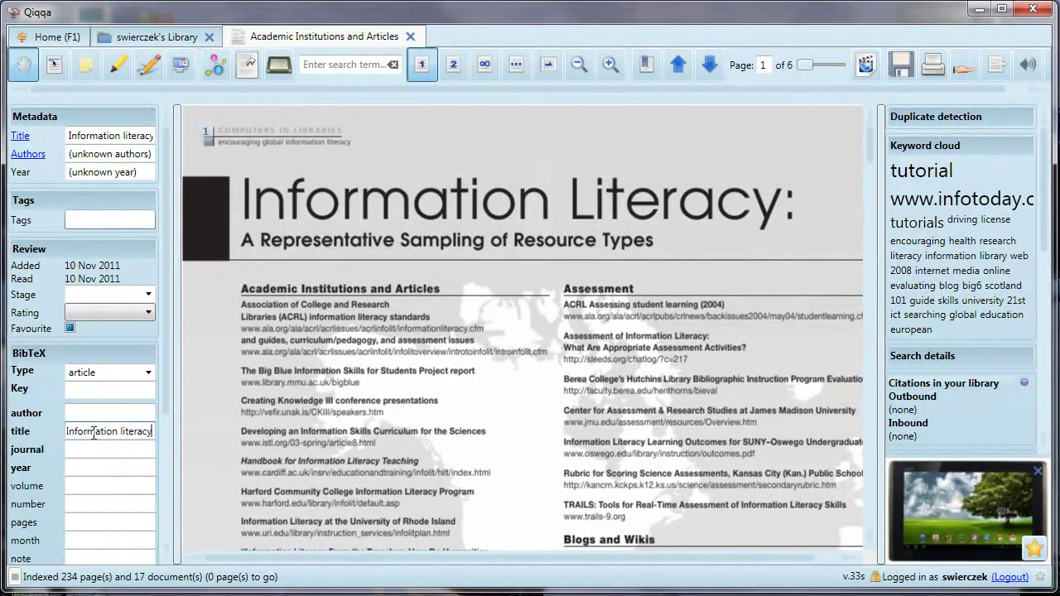
{"action": "type", "text": ": a represent"}
{"action": "type", "text": "ative sampling "}
{"action": "type", "text": "of resource ty"}
{"action": "type", "text": "pes"}
{"action": "key", "text": "Tab"}
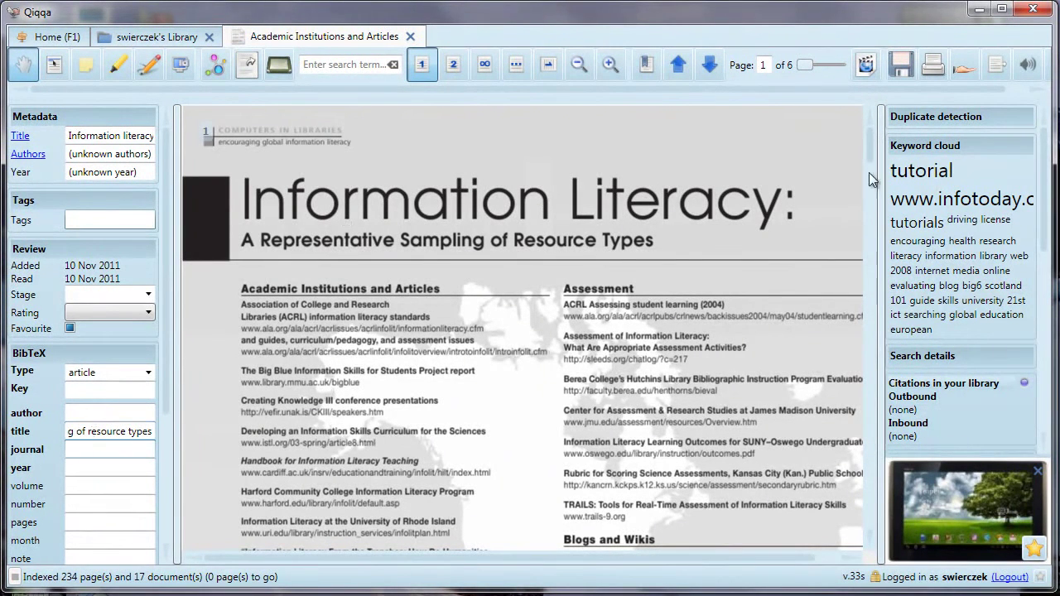
Step: Enter the BibTeX journal "Computers in libraries" and the year 2008
{"action": "scroll", "coordinate": [866, 152], "scroll_direction": "down", "scroll_amount": 5}
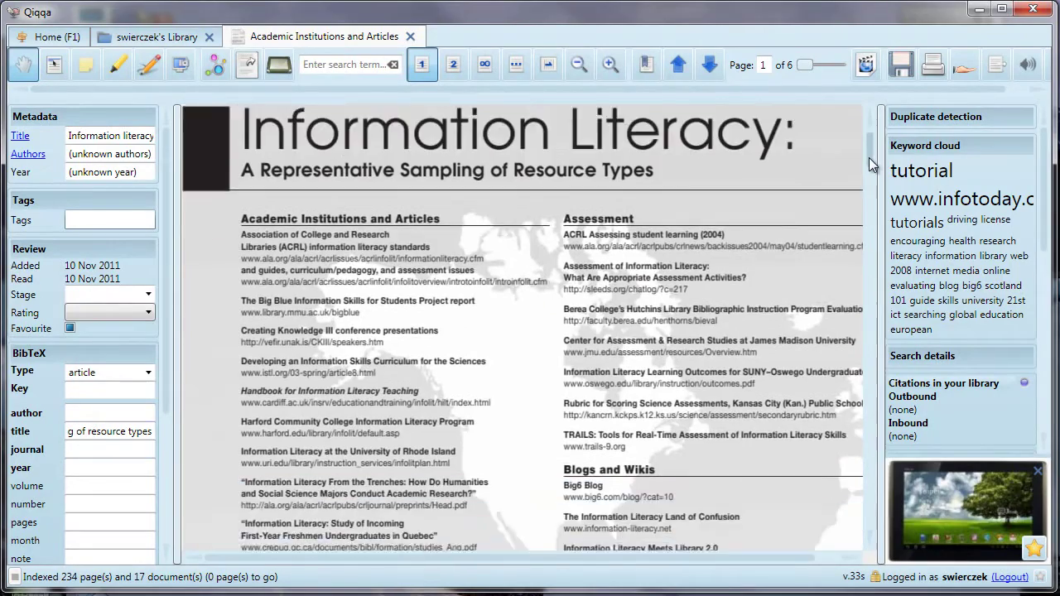
{"action": "scroll", "coordinate": [866, 175], "scroll_direction": "down", "scroll_amount": 2}
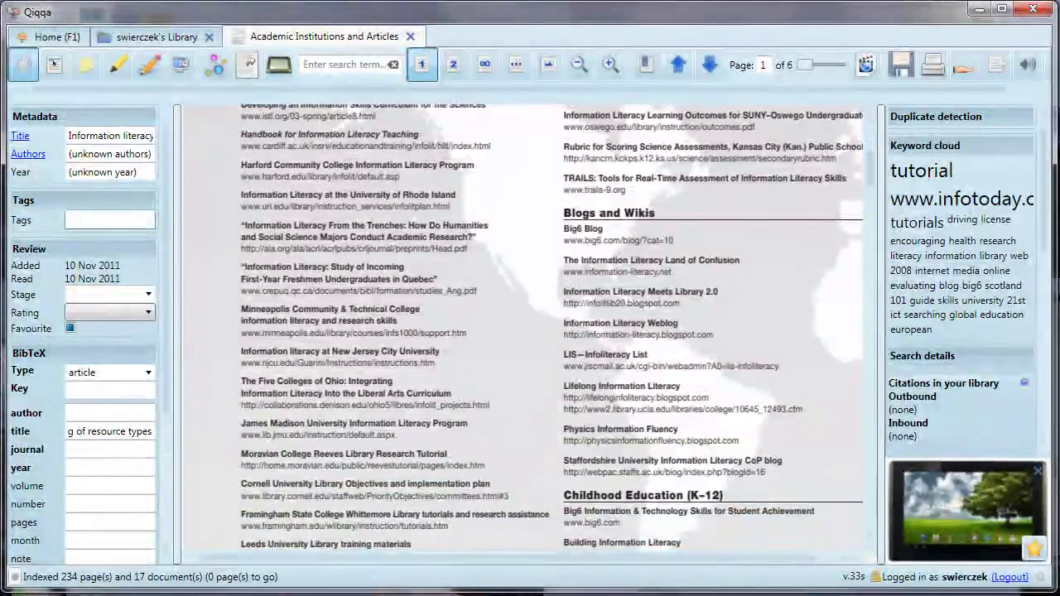
{"action": "left_click", "coordinate": [117, 452]}
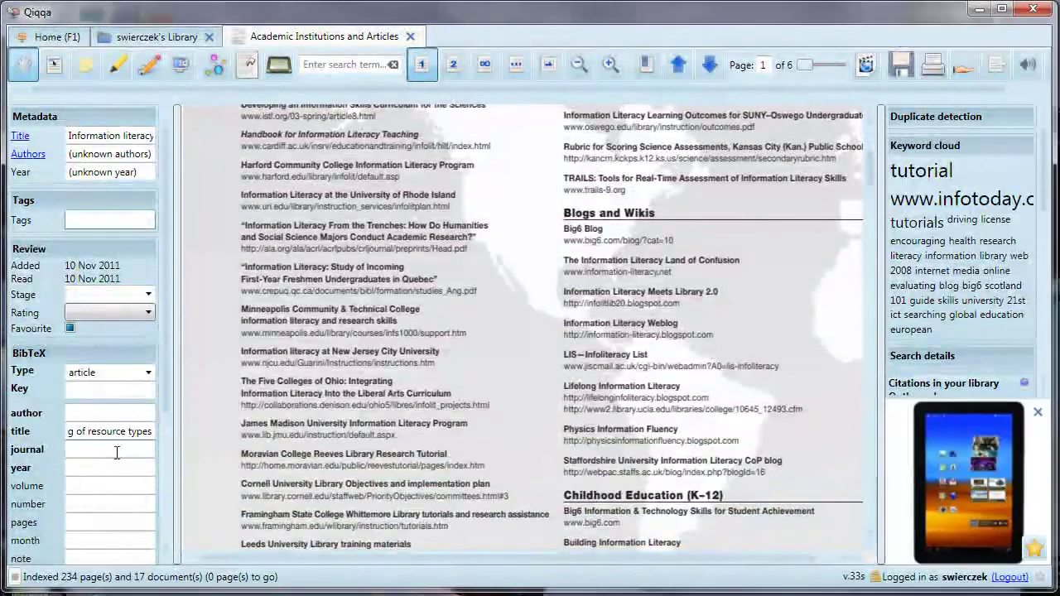
{"action": "type", "text": "Computers in "}
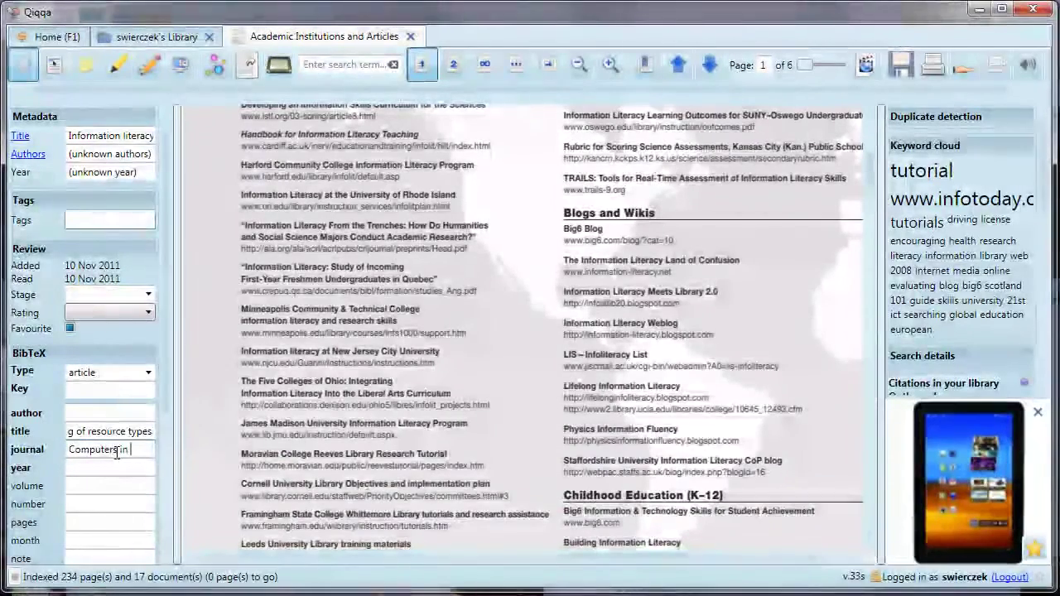
{"action": "type", "text": "Libraries"}
{"action": "key", "text": "Tab"}
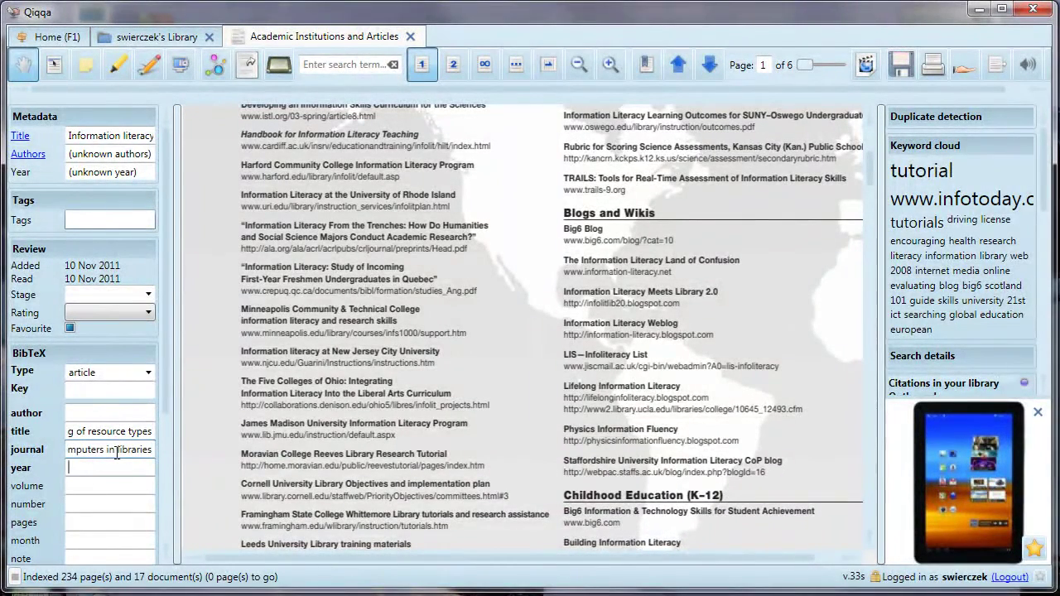
{"action": "type", "text": "2008"}
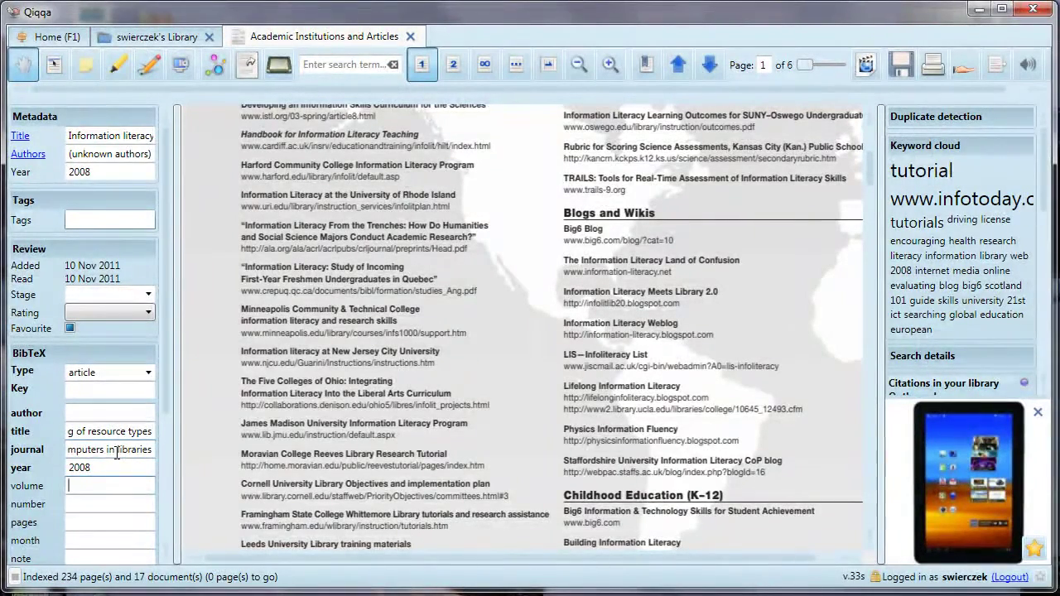
Step: Fill in the BibTeX volume 28, number 10, pages 28-32 and month Nov/Dec
{"action": "type", "text": "28"}
{"action": "key", "text": "Tab"}
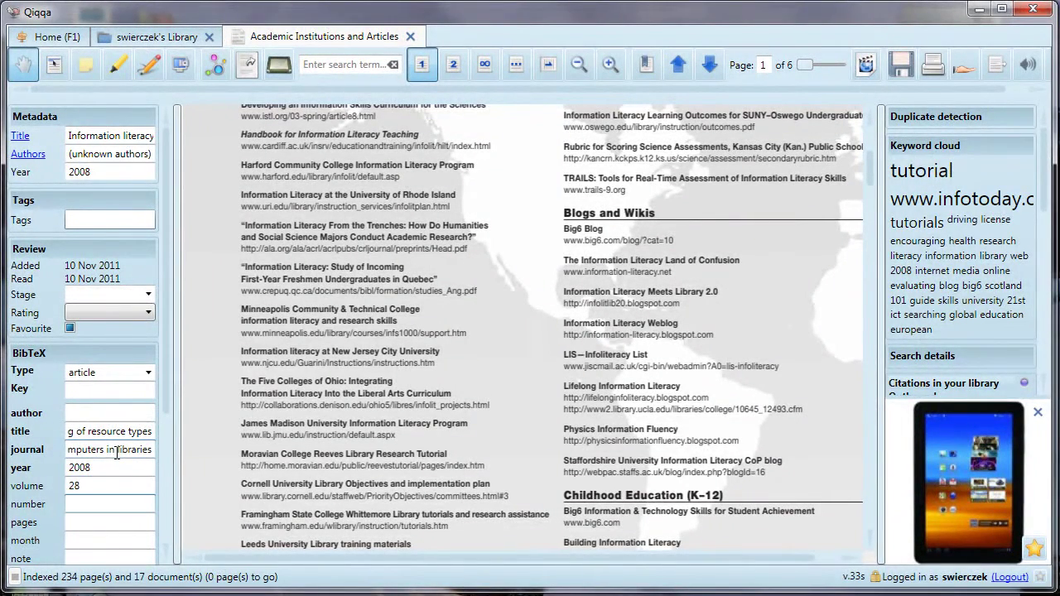
{"action": "type", "text": "10"}
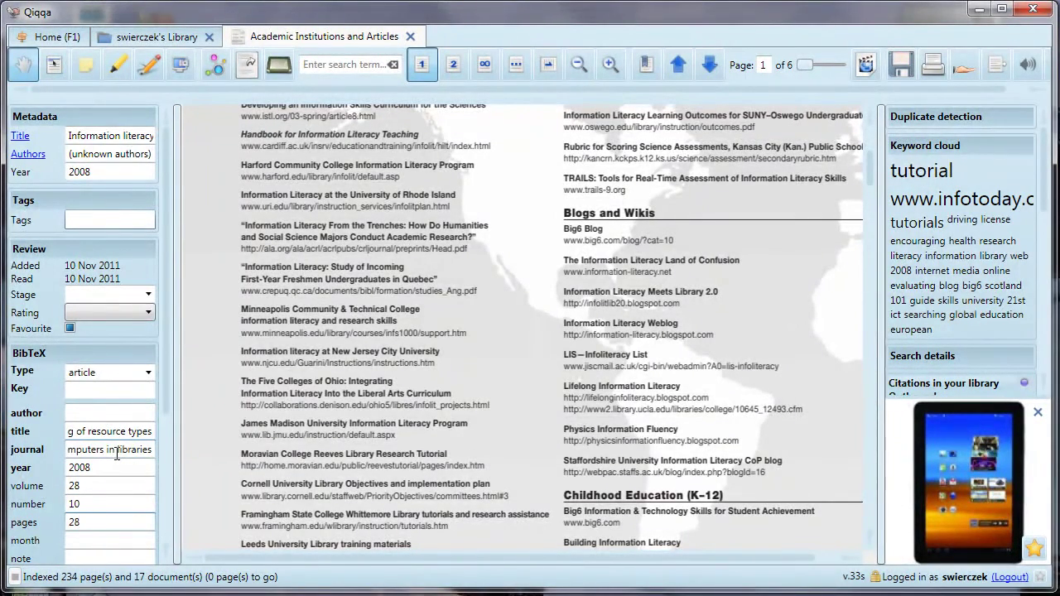
{"action": "type", "text": "28-32"}
{"action": "key", "text": "Tab"}
{"action": "type", "text": "Nov/Dec"}
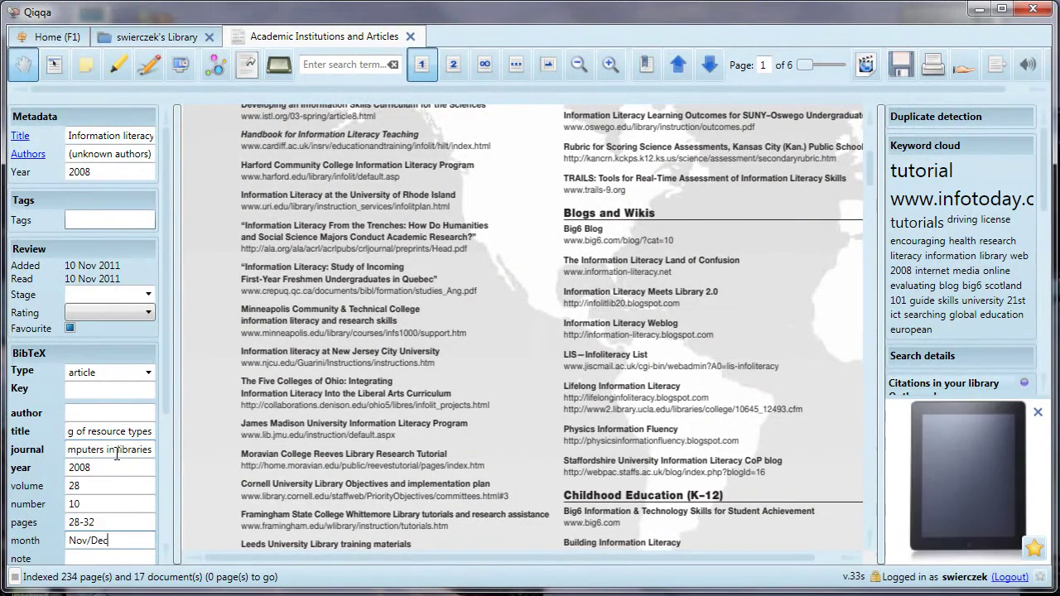
{"action": "key", "text": "Tab"}
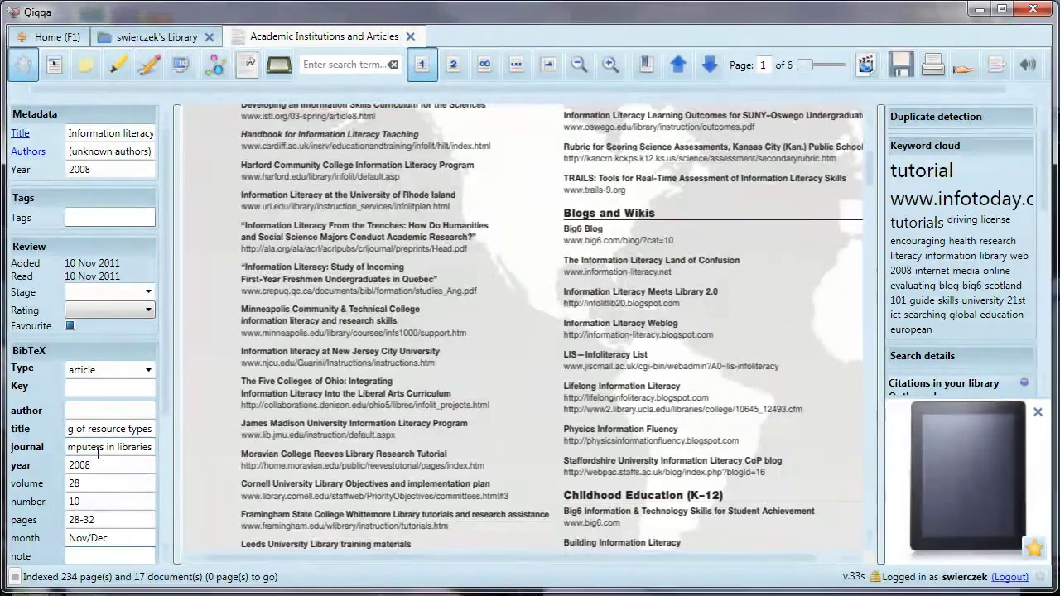
Step: Add a comment to the PDF's record stating who recommended it in LIS530 class
{"action": "left_click_drag", "start_coordinate": [165, 373], "coordinate": [143, 479]}
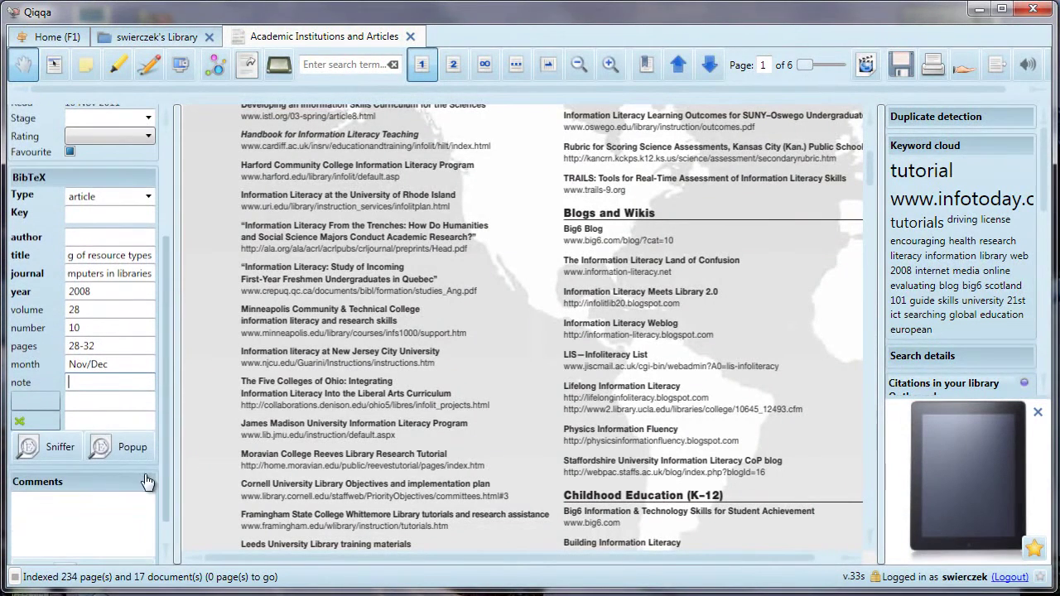
{"action": "left_click", "coordinate": [96, 421]}
{"action": "left_click", "coordinate": [90, 512]}
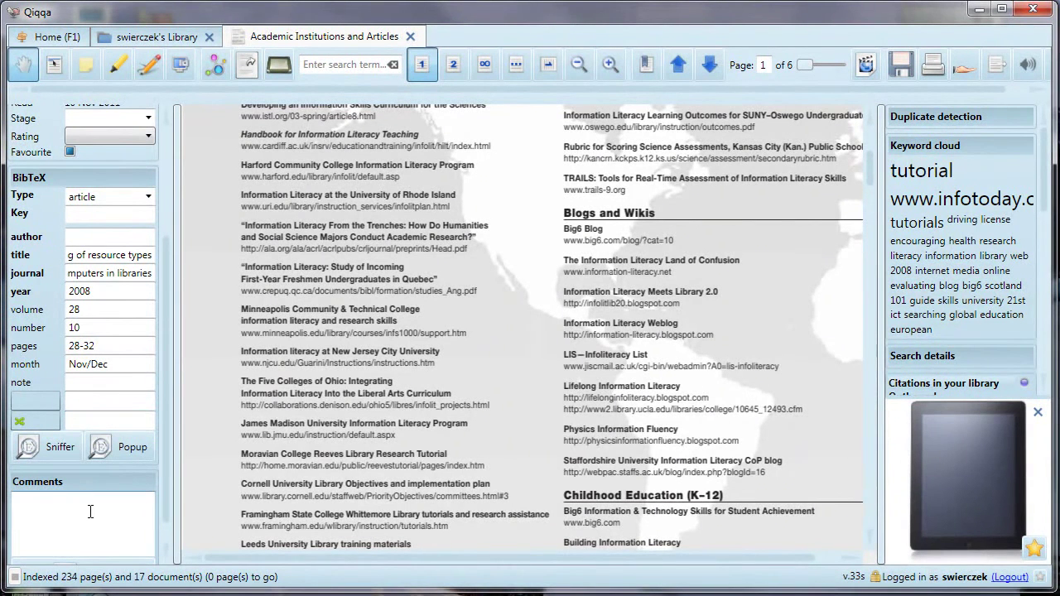
{"action": "type", "text": "Recommene"}
{"action": "type", "text": "ed by Sue in LIS530 class"}
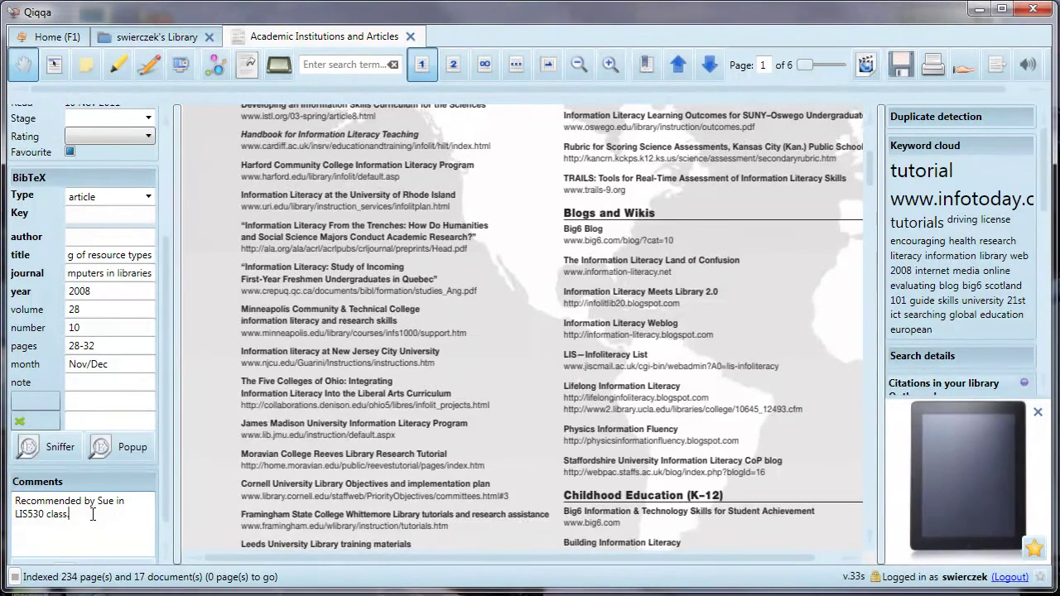
Step: Close the open PDF and add the tag "cloud" to "Shapes in the Cloud." in the library
{"action": "left_click", "coordinate": [410, 38]}
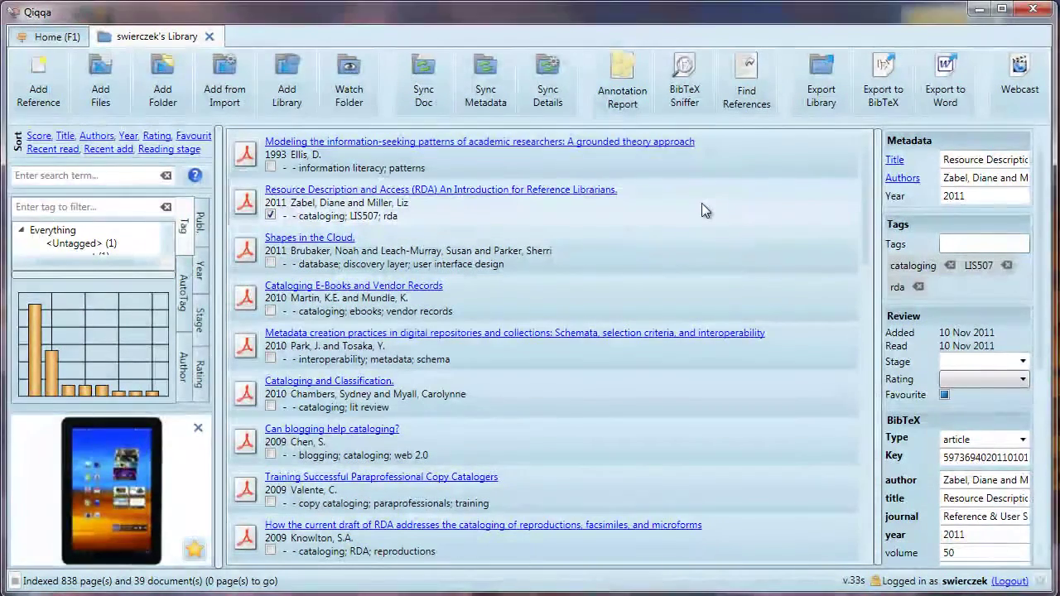
{"action": "left_click", "coordinate": [684, 256]}
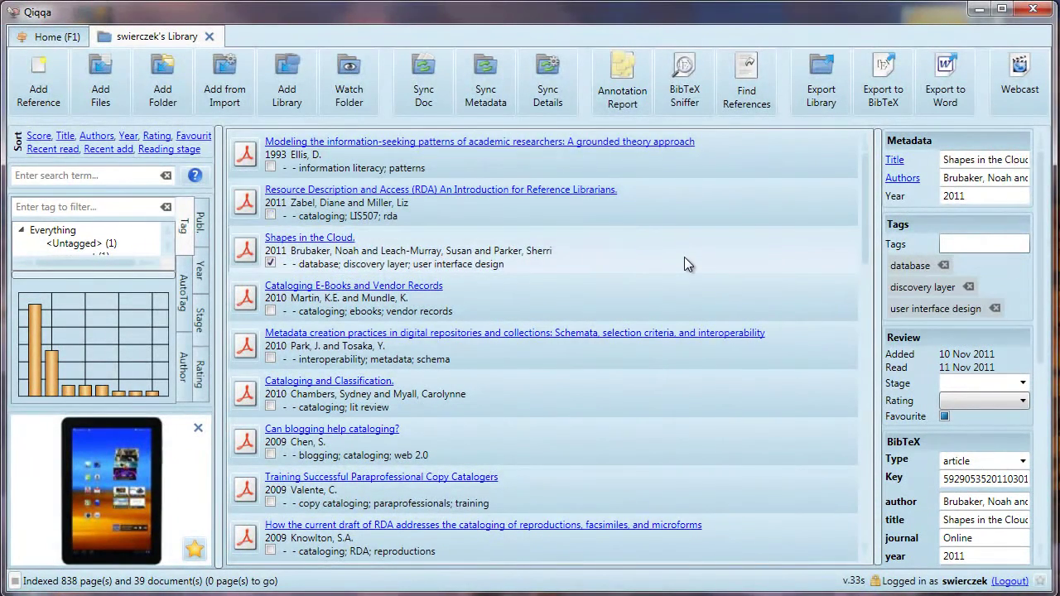
{"action": "left_click", "coordinate": [988, 244]}
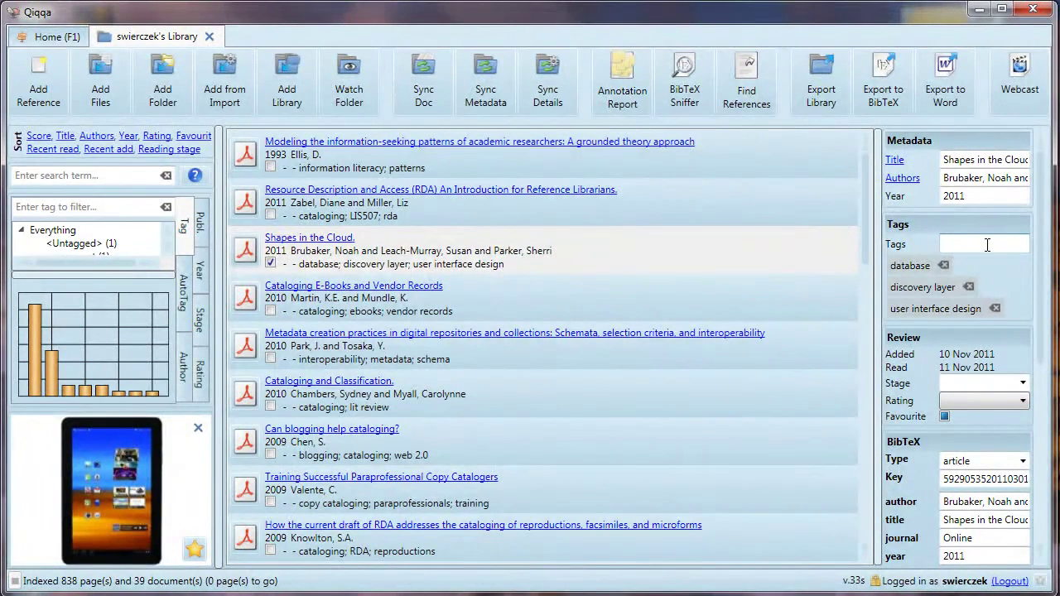
{"action": "type", "text": "cloud"}
{"action": "key", "text": "Return"}
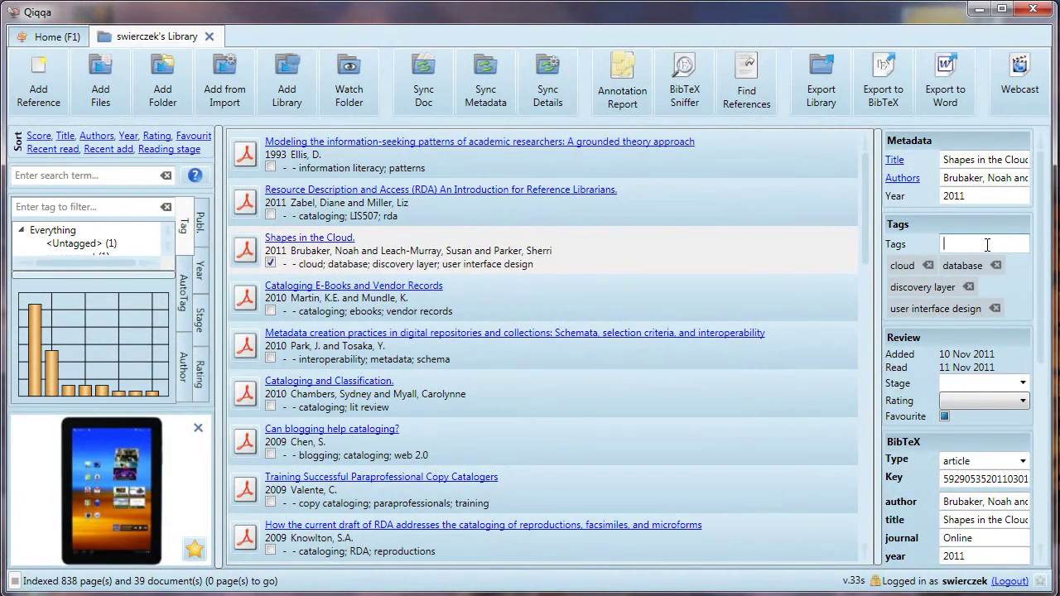
Step: Add the existing "cloud" tag to "Cataloging E-Books and Vendor Records" and remove it again
{"action": "left_click", "coordinate": [630, 297]}
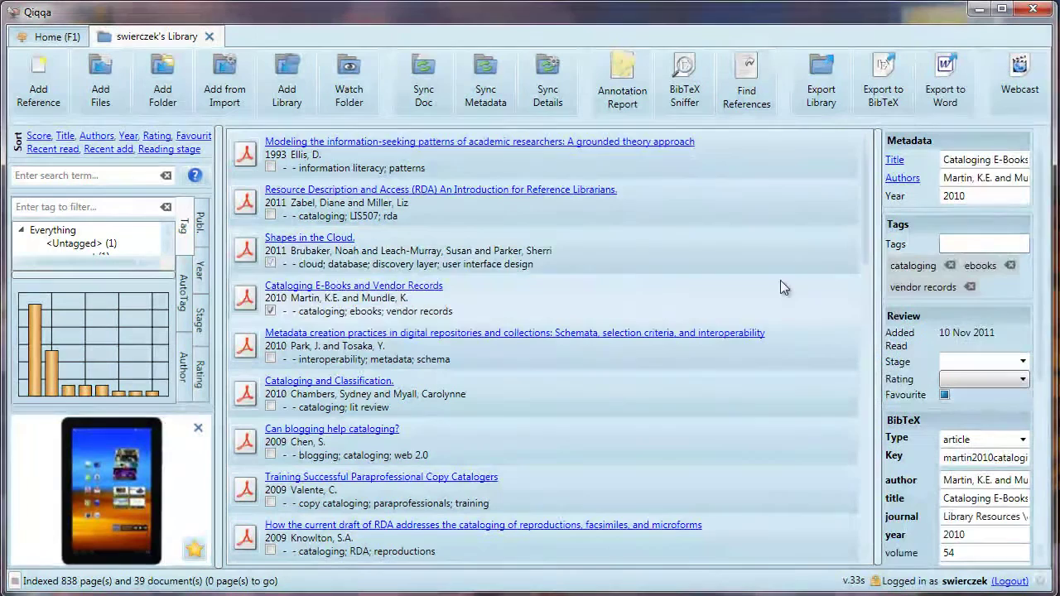
{"action": "left_click", "coordinate": [968, 244]}
{"action": "type", "text": "cl"}
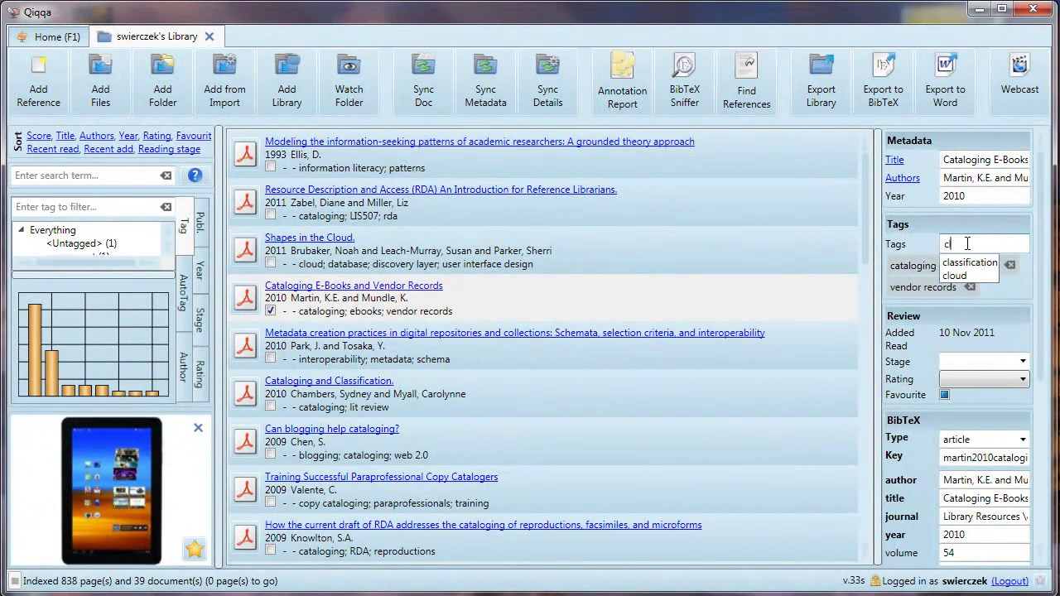
{"action": "left_click", "coordinate": [964, 277]}
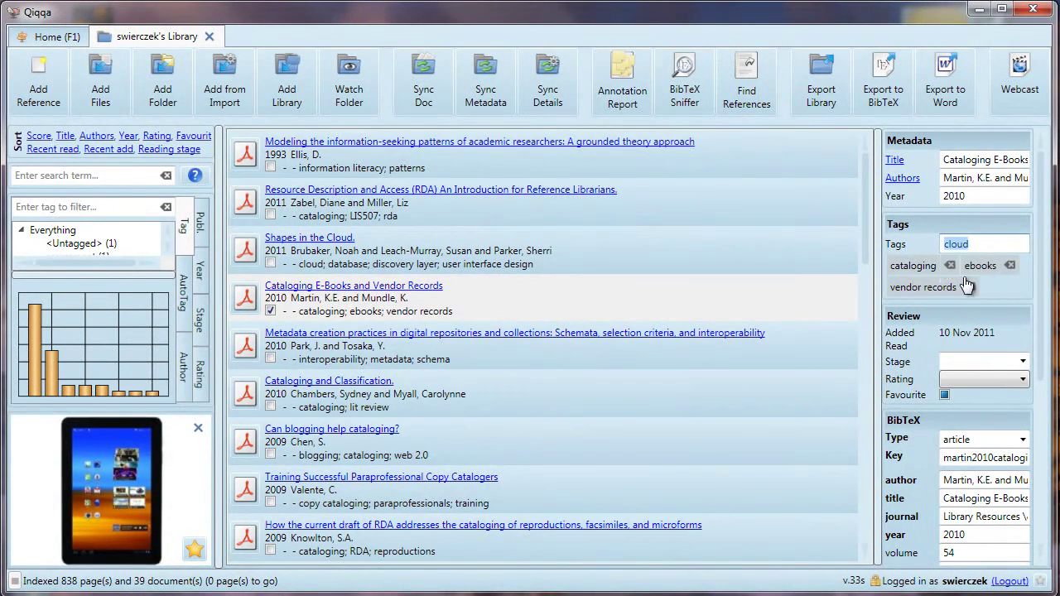
{"action": "key", "text": "Return"}
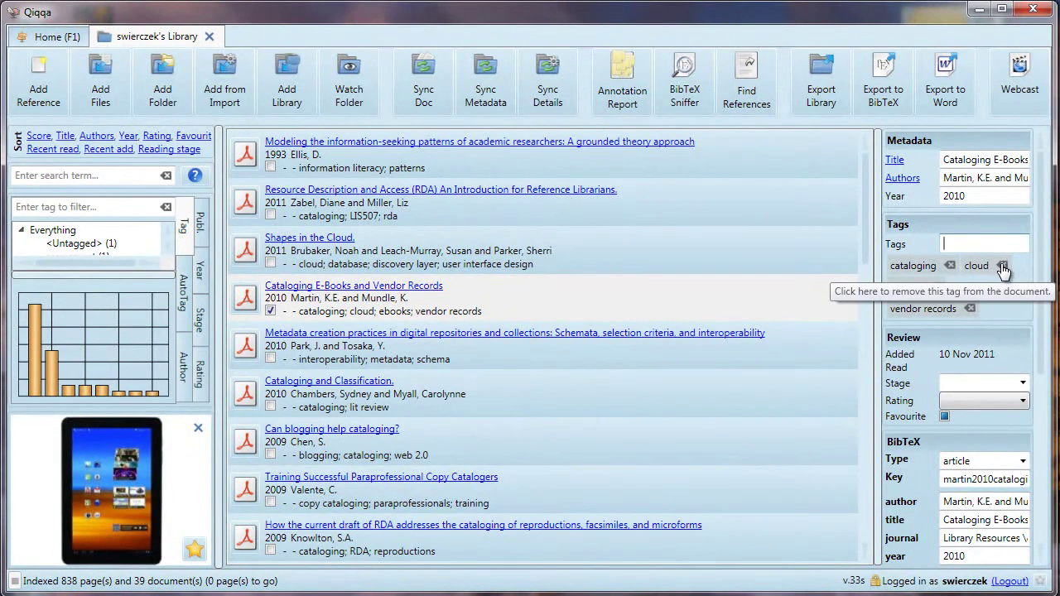
{"action": "left_click", "coordinate": [1003, 267]}
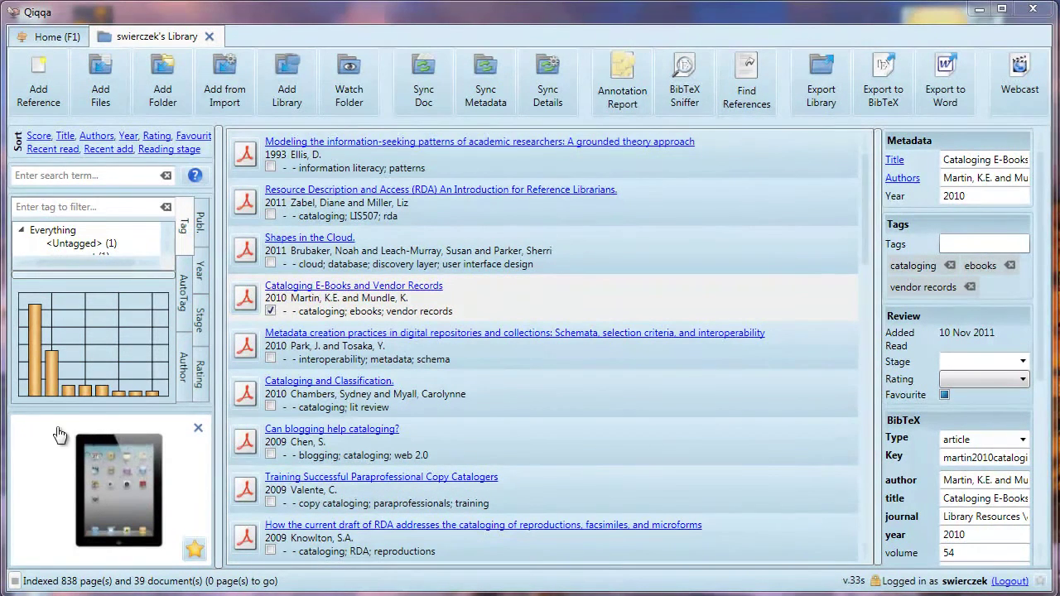
Step: Examine the library's tag distribution chart and read through the list of tags available for filtering
{"action": "mouse_move", "coordinate": [33, 394]}
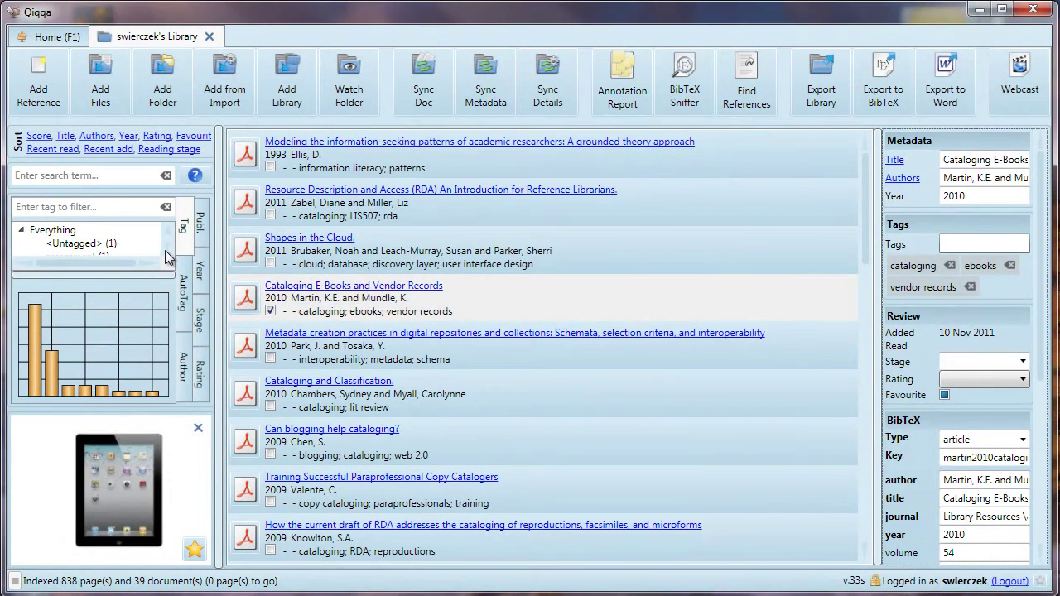
{"action": "scroll", "coordinate": [170, 252], "scroll_direction": "down", "scroll_amount": 1}
{"action": "scroll", "coordinate": [170, 253], "scroll_direction": "down", "scroll_amount": 5}
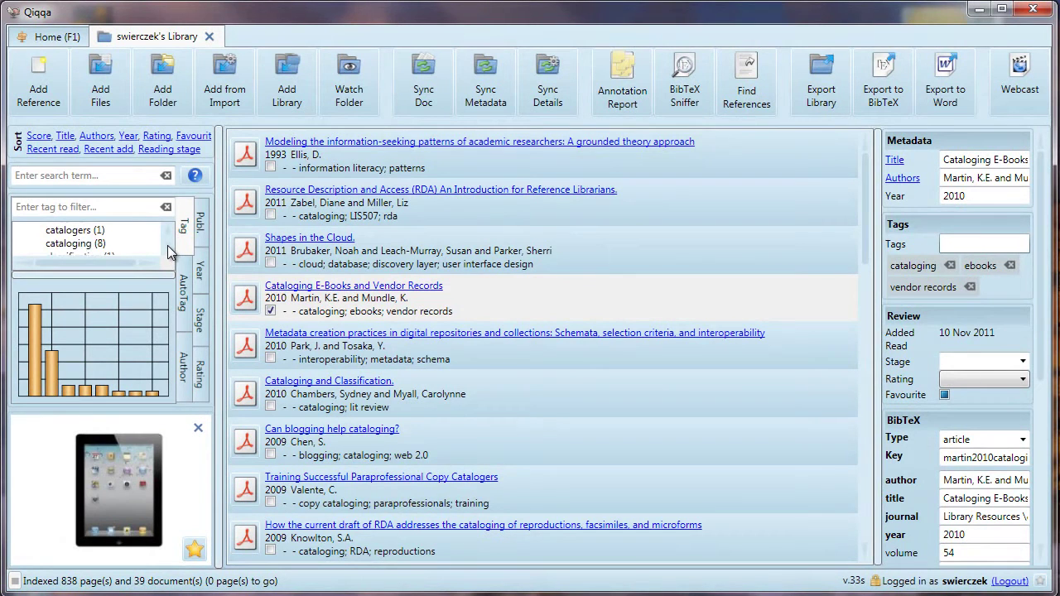
{"action": "scroll", "coordinate": [169, 252], "scroll_direction": "down", "scroll_amount": 4}
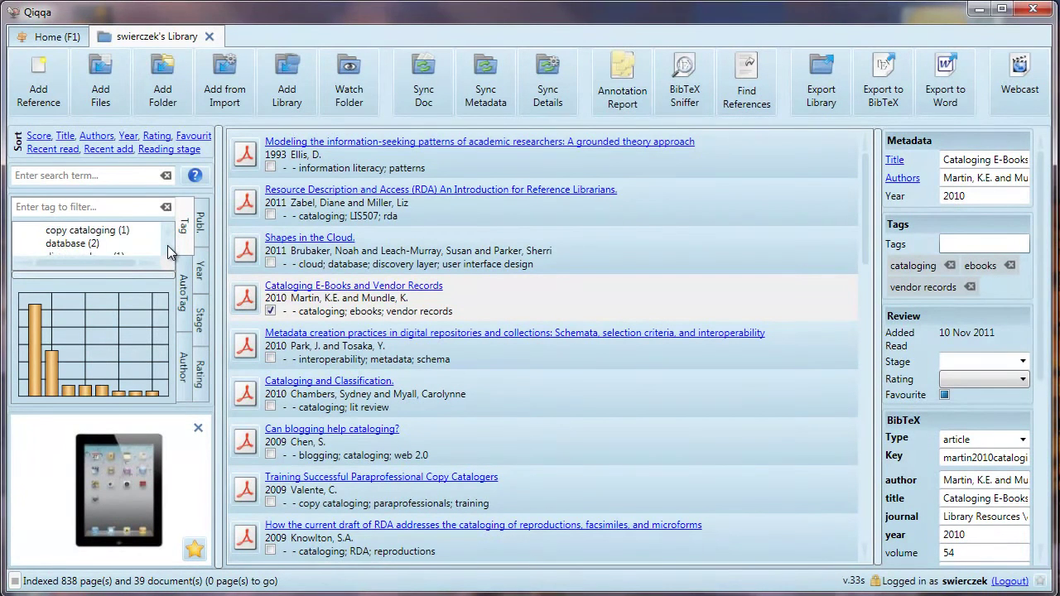
{"action": "scroll", "coordinate": [170, 253], "scroll_direction": "down", "scroll_amount": 2}
{"action": "scroll", "coordinate": [169, 253], "scroll_direction": "down", "scroll_amount": 1}
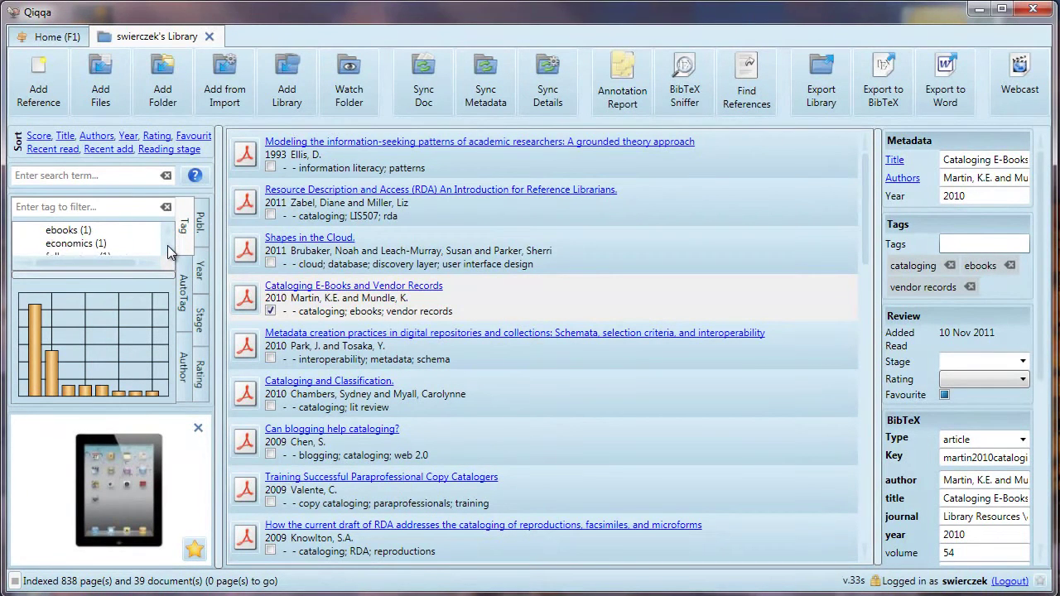
{"action": "scroll", "coordinate": [169, 253], "scroll_direction": "down", "scroll_amount": 1}
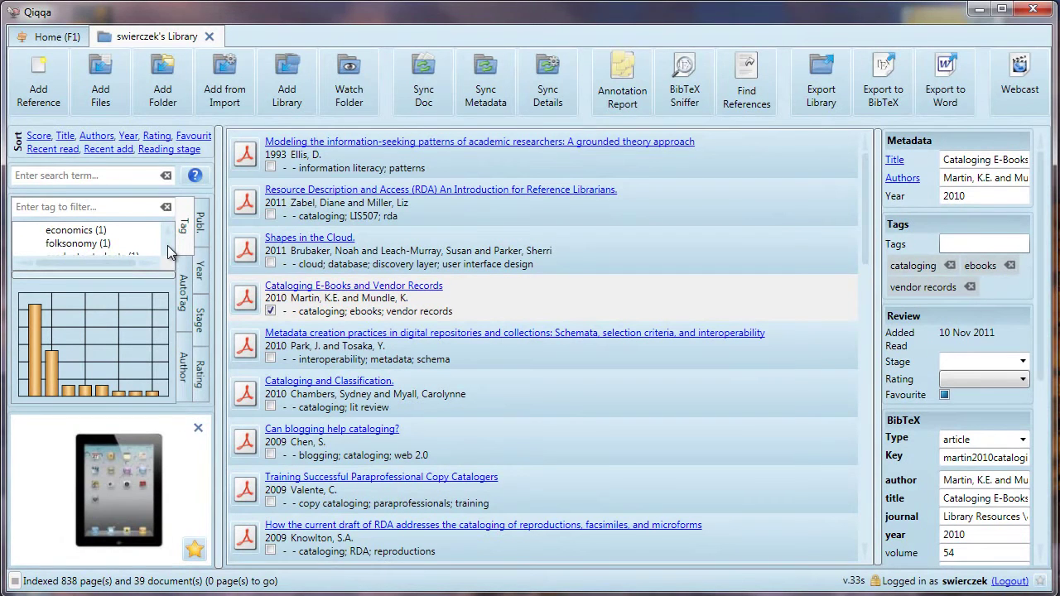
{"action": "scroll", "coordinate": [169, 253], "scroll_direction": "down", "scroll_amount": 2}
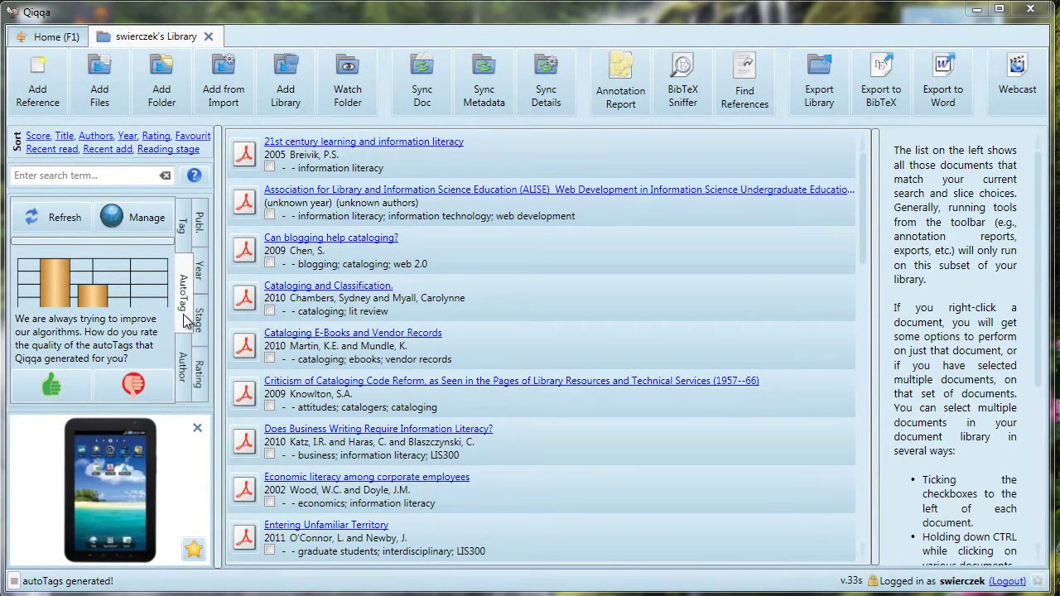
Step: Inspect the generated autoTags chart and the AutoTag black/whitelist editor, then close the editor without saving
{"action": "mouse_move", "coordinate": [54, 296]}
{"action": "mouse_move", "coordinate": [93, 302]}
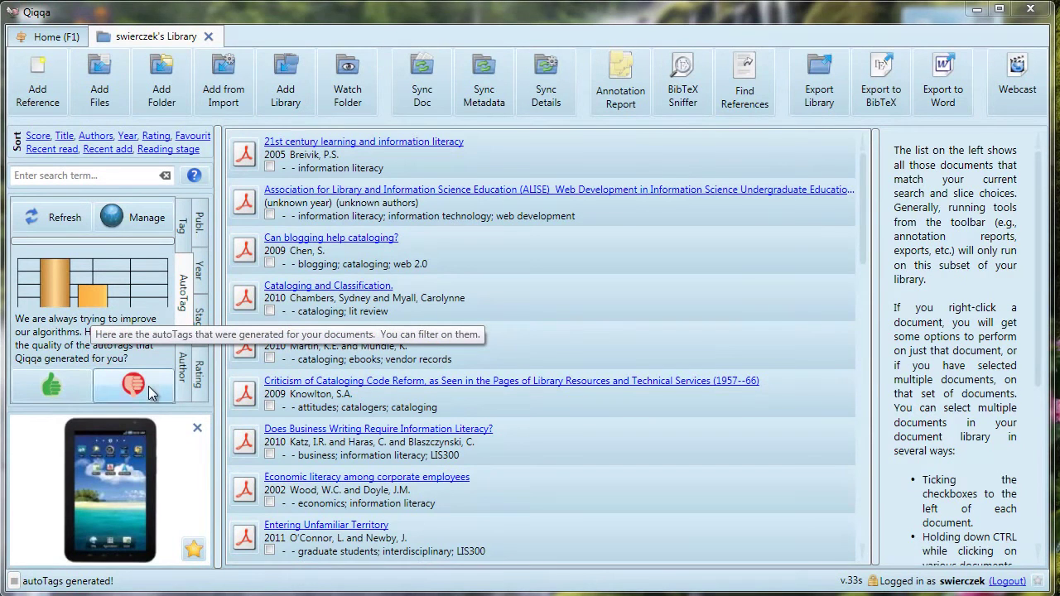
{"action": "left_click", "coordinate": [143, 215]}
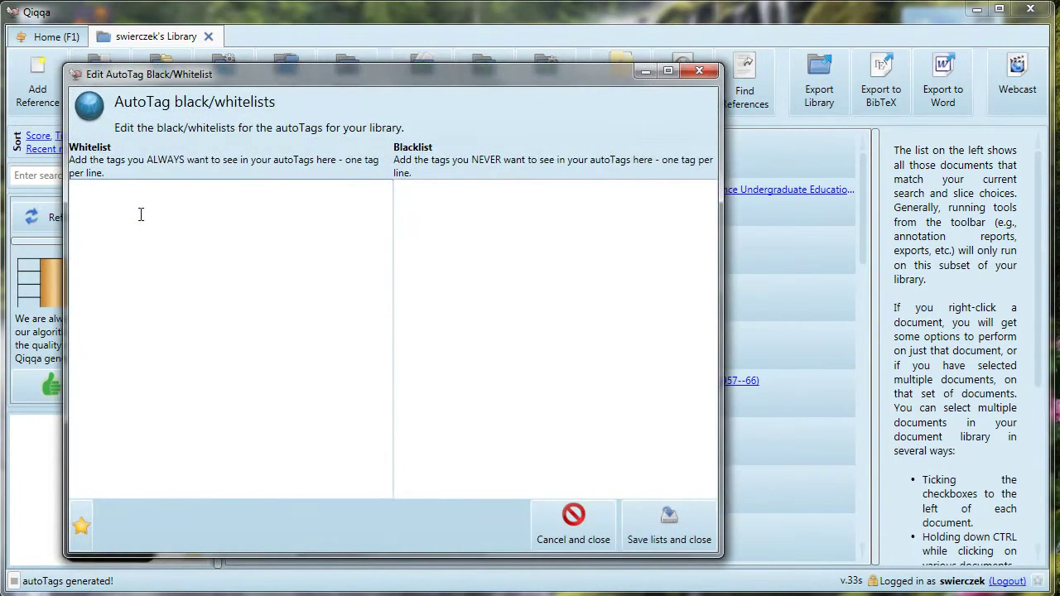
{"action": "left_click", "coordinate": [566, 541]}
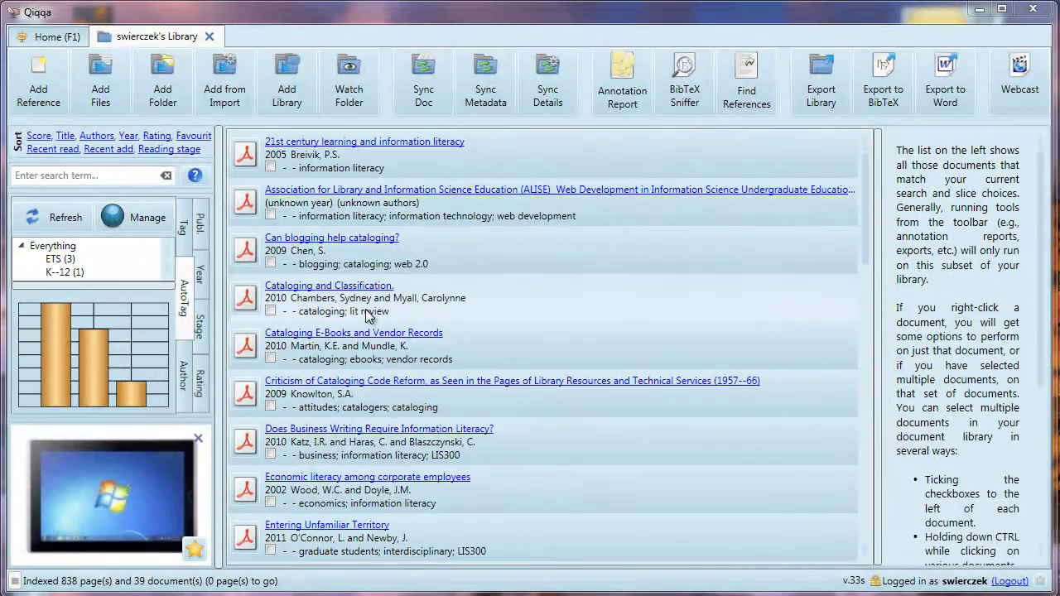
Step: Open the article "Entering Unfamiliar Territory" from the library and review its BibTeX details
{"action": "mouse_move", "coordinate": [248, 300]}
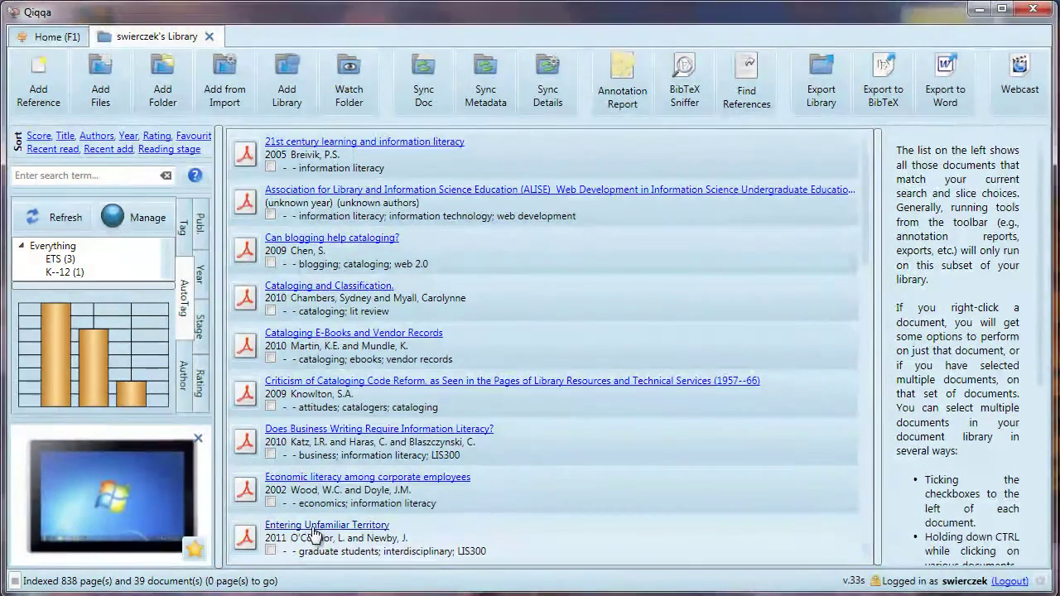
{"action": "double_click", "coordinate": [317, 535]}
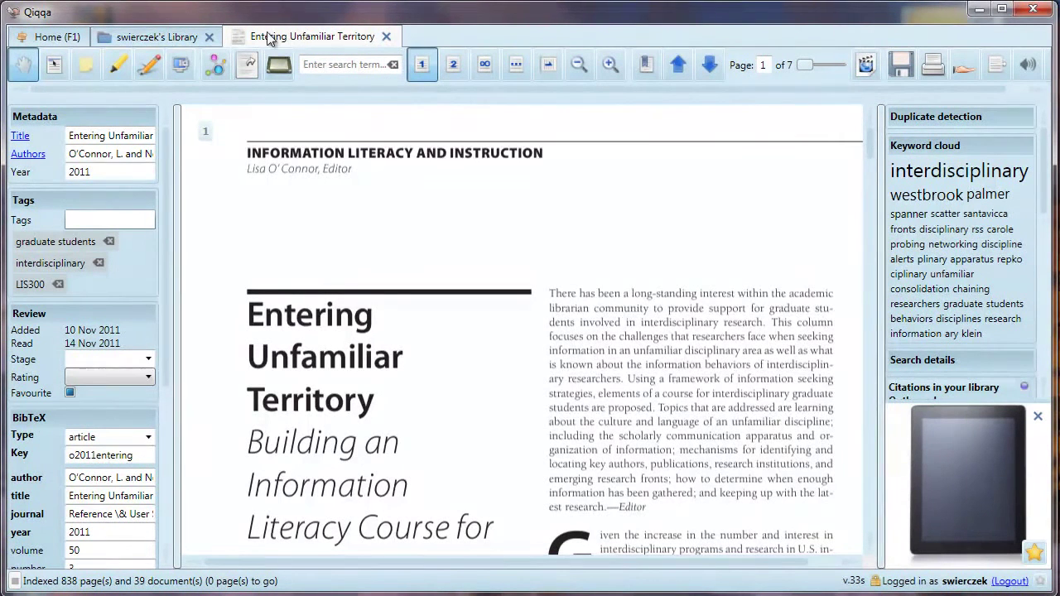
{"action": "left_click", "coordinate": [183, 42]}
{"action": "left_click", "coordinate": [43, 39]}
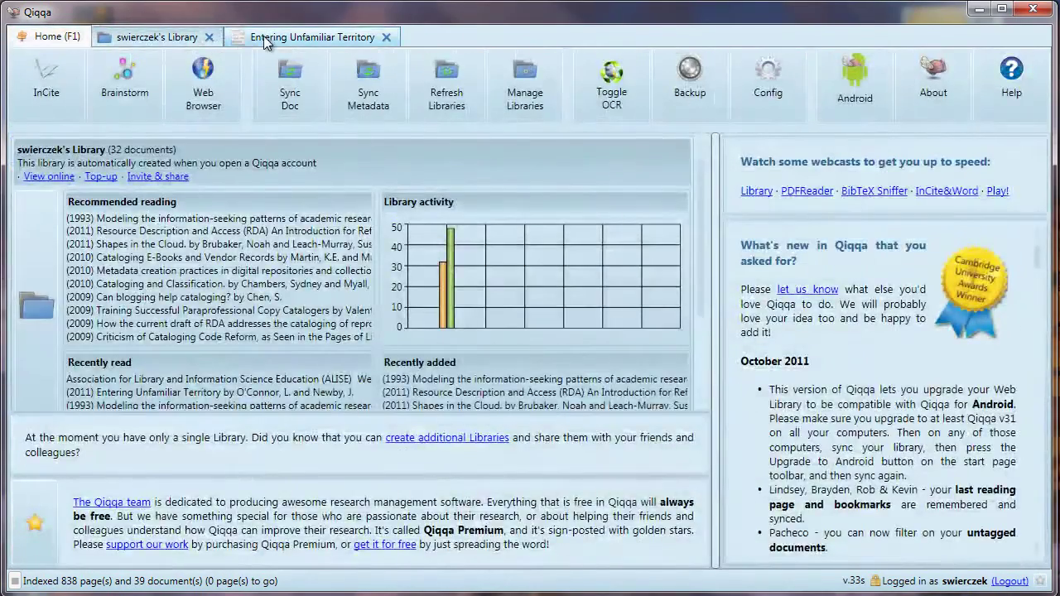
{"action": "left_click", "coordinate": [264, 38]}
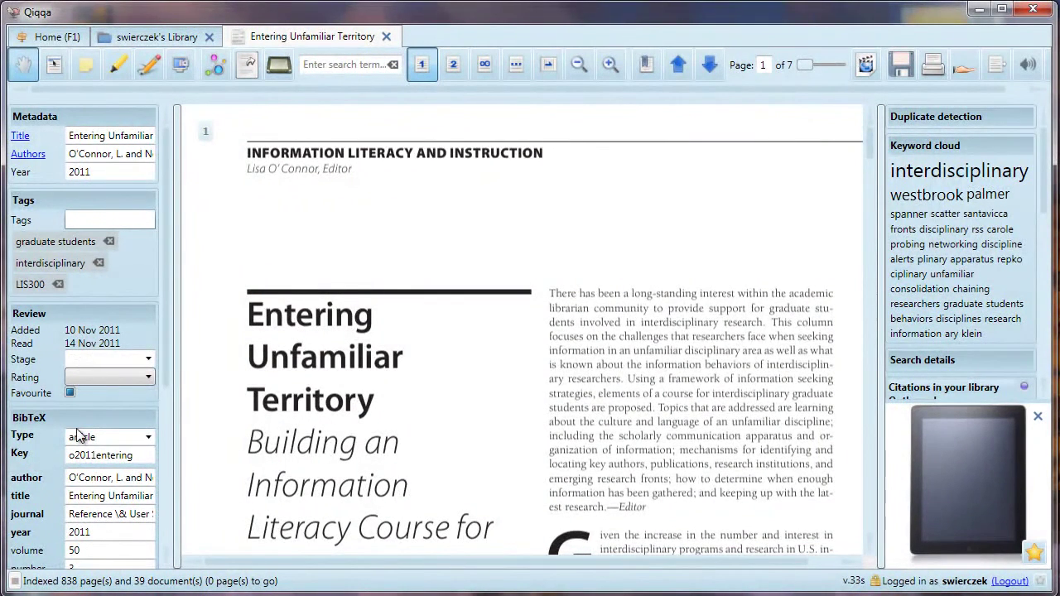
{"action": "left_click_drag", "start_coordinate": [166, 325], "coordinate": [146, 525]}
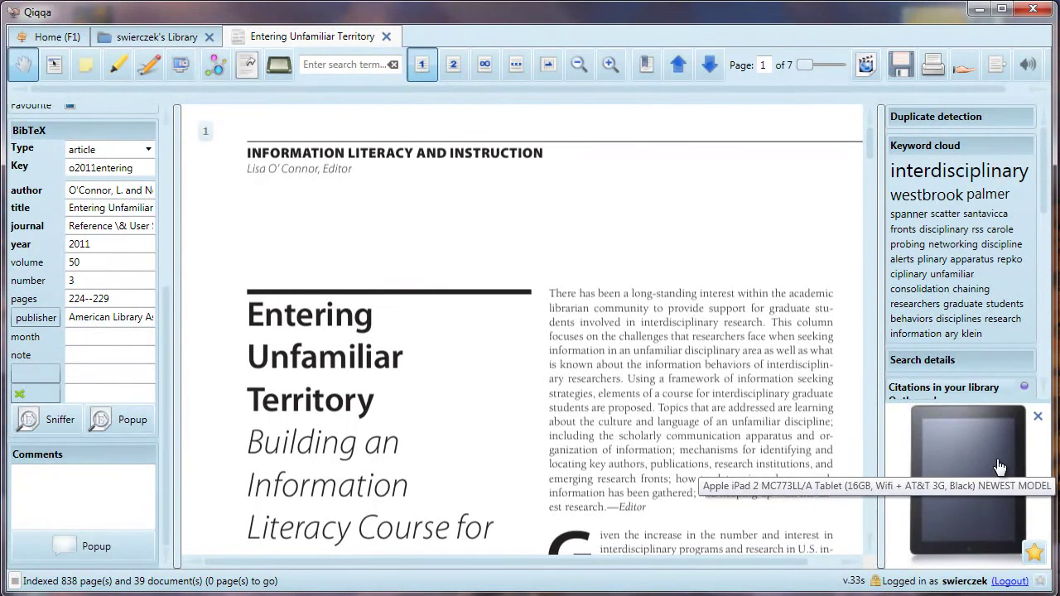
Step: Dismiss the advertisement and examine the article's citations in the library and its similar papers in Google Scholar
{"action": "left_click", "coordinate": [1039, 420]}
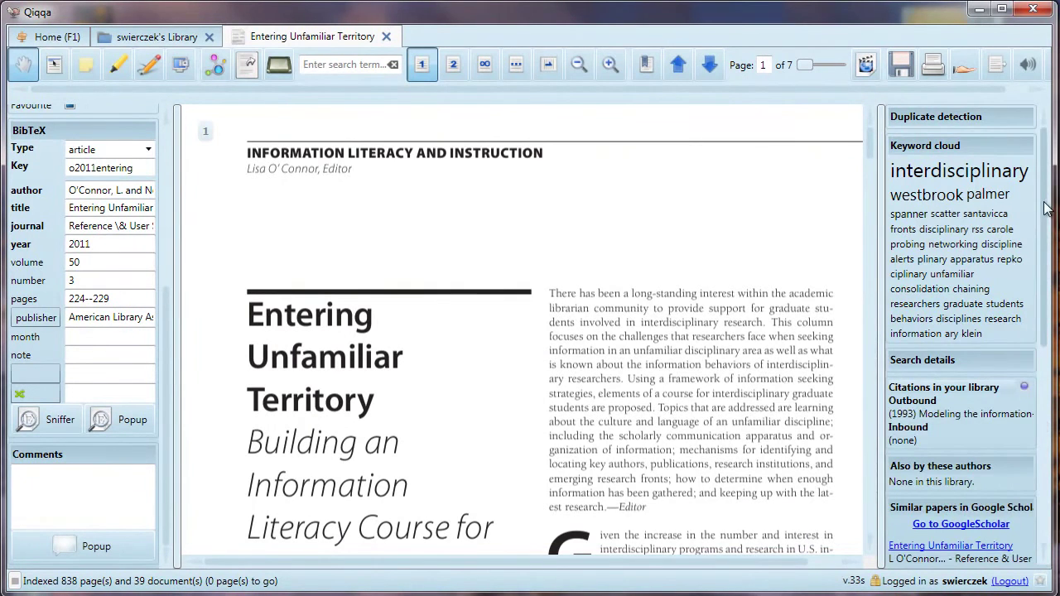
{"action": "scroll", "coordinate": [1045, 228], "scroll_direction": "down", "scroll_amount": 1}
{"action": "scroll", "coordinate": [1046, 228], "scroll_direction": "down", "scroll_amount": 4}
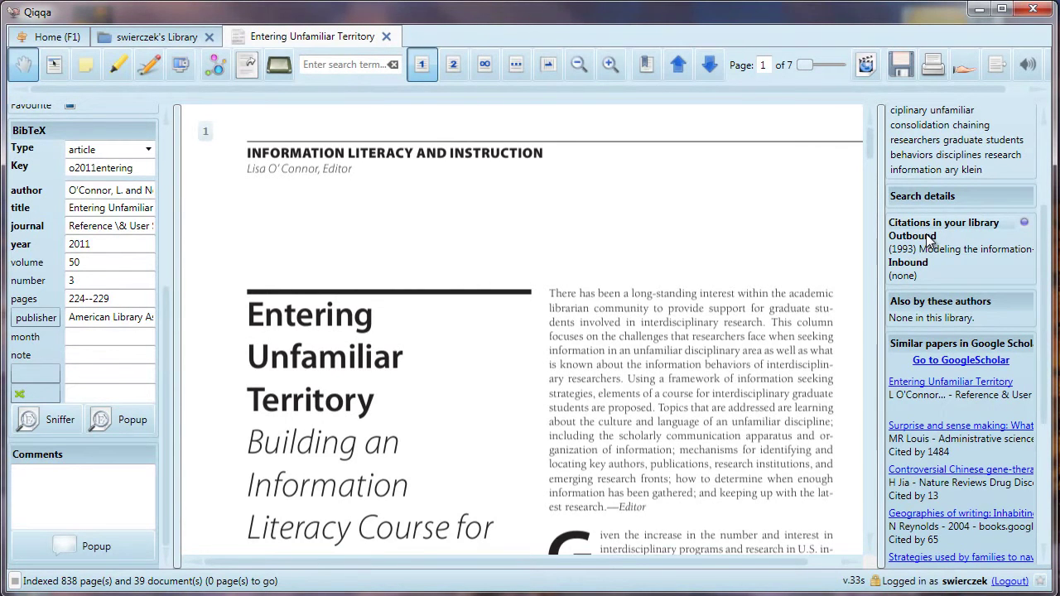
{"action": "mouse_move", "coordinate": [953, 258]}
{"action": "left_click_drag", "start_coordinate": [1047, 308], "coordinate": [1041, 365]}
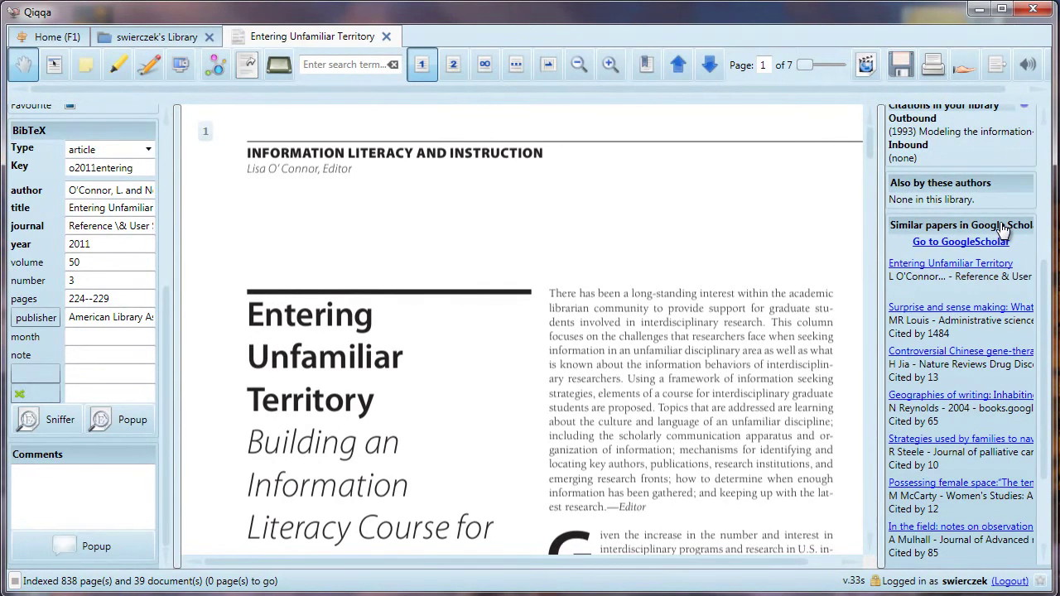
{"action": "left_click_drag", "start_coordinate": [1046, 280], "coordinate": [1046, 353]}
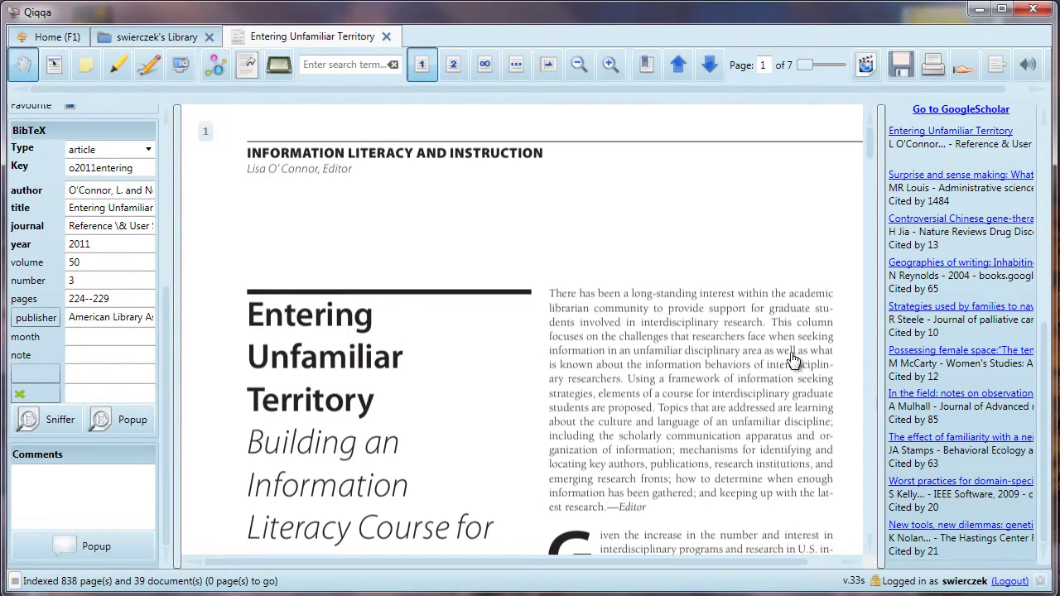
Step: Try the expanded reading view without side panels on the article's first page and restore the normal view
{"action": "left_click", "coordinate": [277, 66]}
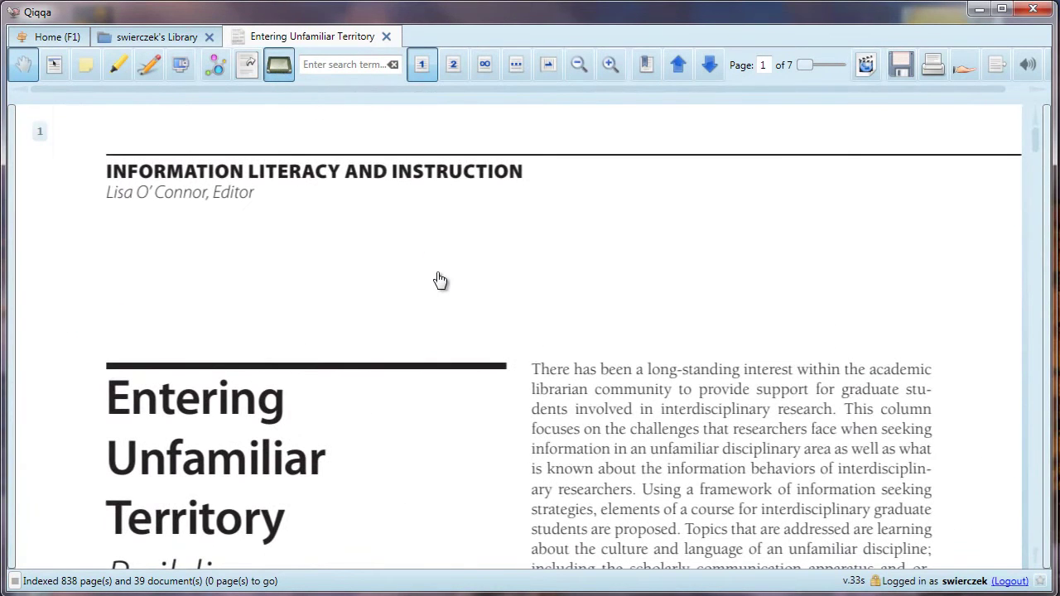
{"action": "scroll", "coordinate": [439, 280], "scroll_direction": "down", "scroll_amount": 4}
{"action": "scroll", "coordinate": [435, 273], "scroll_direction": "up", "scroll_amount": 4}
{"action": "left_click", "coordinate": [277, 66]}
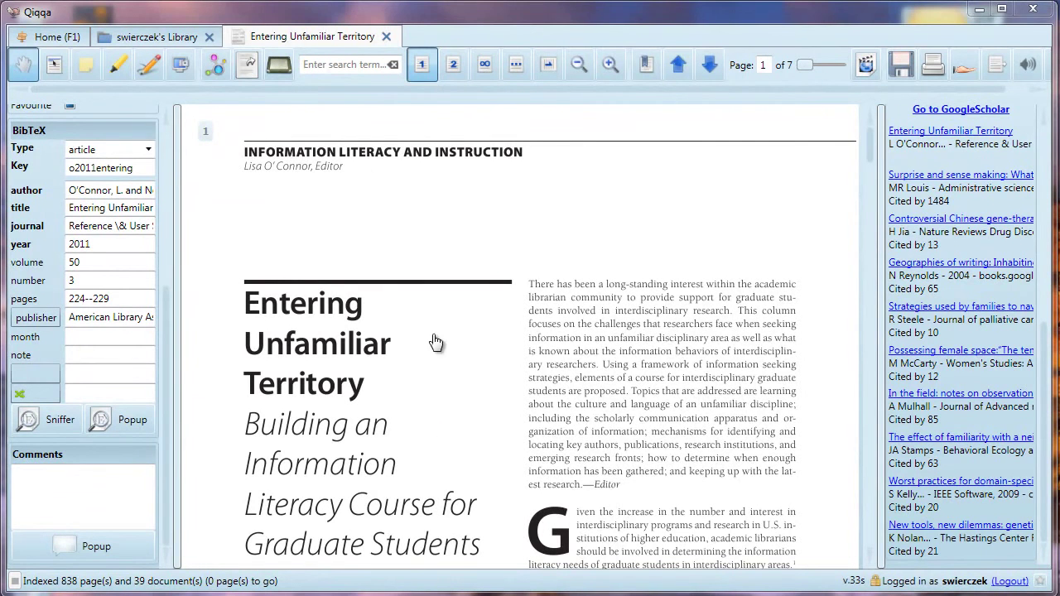
Step: Expand the article to the reading view without side panels and read through page 1
{"action": "left_click", "coordinate": [279, 66]}
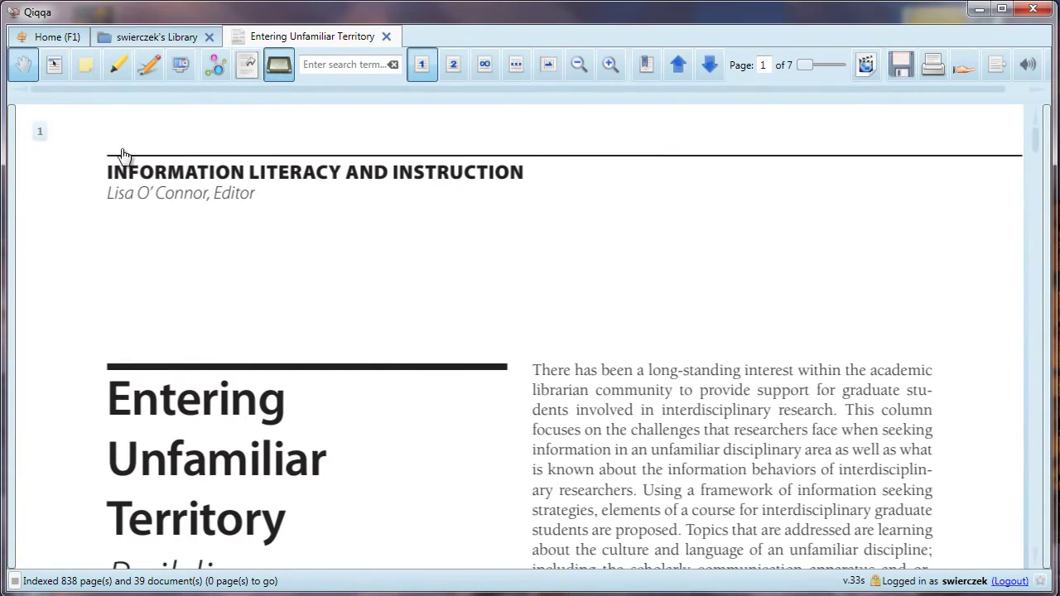
{"action": "left_click_drag", "start_coordinate": [384, 454], "coordinate": [417, 208]}
{"action": "left_click_drag", "start_coordinate": [428, 274], "coordinate": [434, 457]}
{"action": "mouse_move", "coordinate": [634, 537]}
{"action": "left_mouse_down"}
{"action": "mouse_move", "coordinate": [627, 331]}
{"action": "mouse_move", "coordinate": [638, 225]}
{"action": "mouse_move", "coordinate": [621, 550]}
{"action": "left_mouse_up"}
{"action": "scroll", "coordinate": [616, 427], "scroll_direction": "down", "scroll_amount": 4}
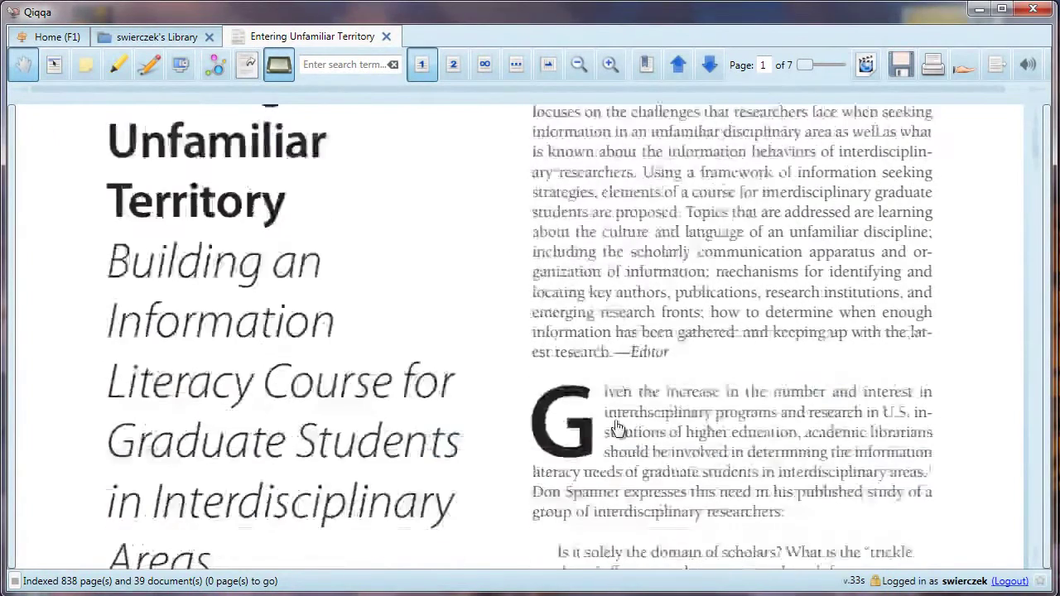
{"action": "scroll", "coordinate": [615, 427], "scroll_direction": "up", "scroll_amount": 4}
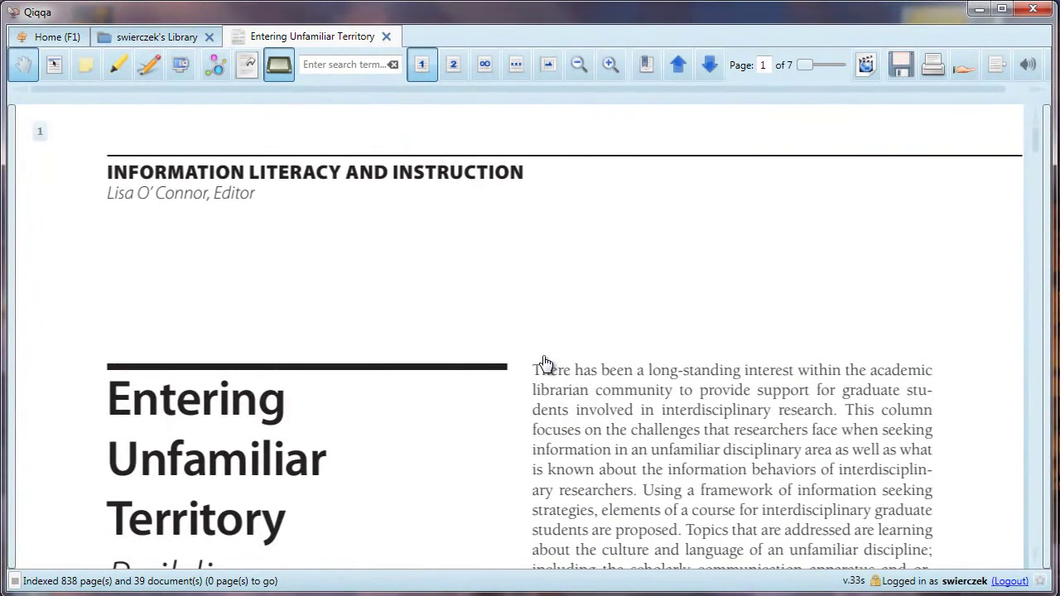
Step: Select the abstract's text up to "identifying" with the text selection tool, inspect the actions offered for it, and clear the selection
{"action": "left_click", "coordinate": [62, 68]}
{"action": "scroll", "coordinate": [617, 353], "scroll_direction": "down", "scroll_amount": 2}
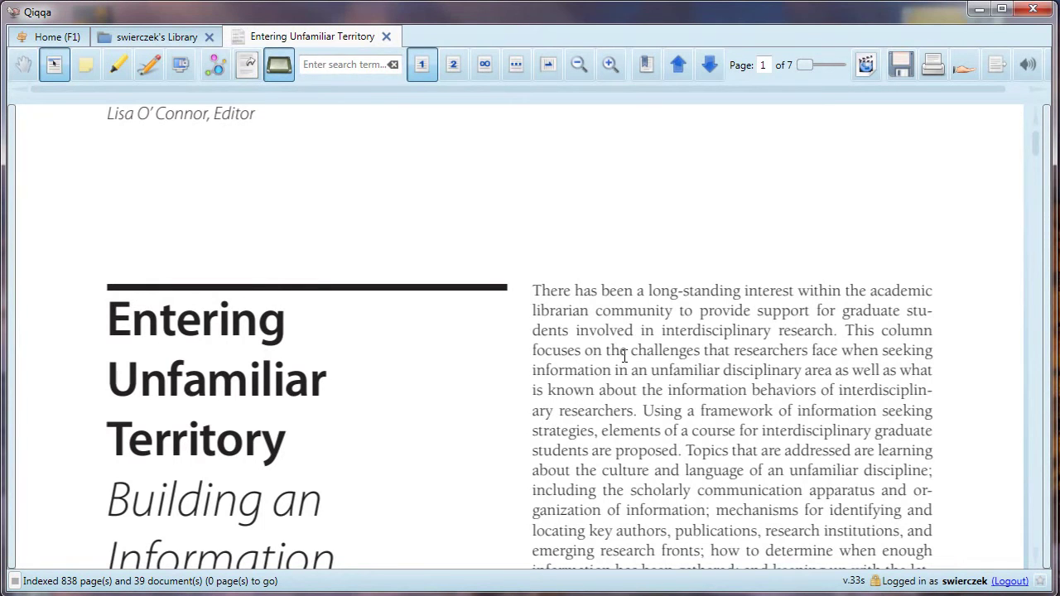
{"action": "left_click_drag", "start_coordinate": [535, 285], "coordinate": [905, 509]}
{"action": "right_click", "coordinate": [651, 371]}
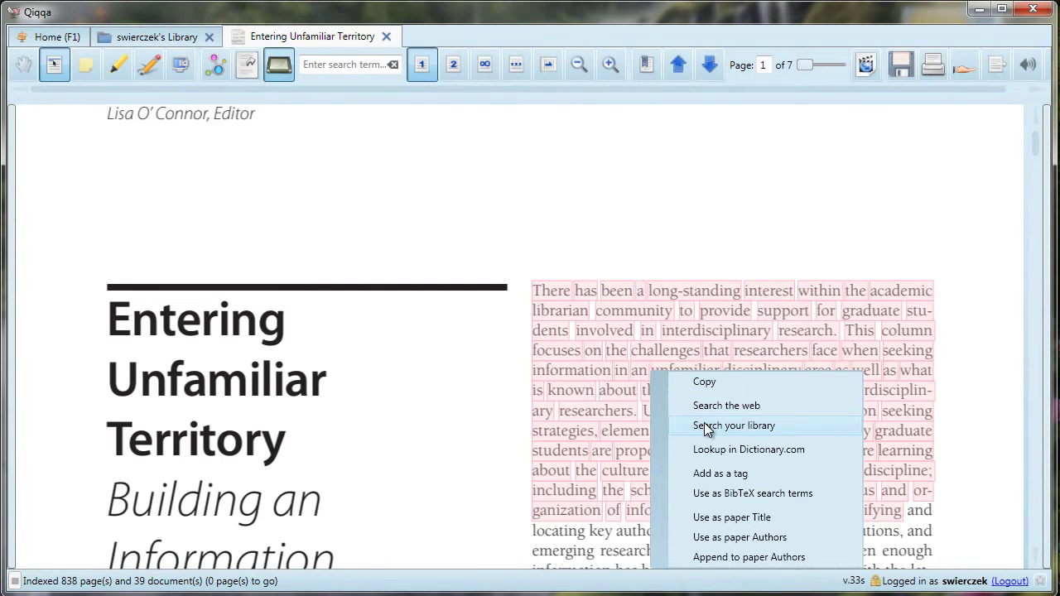
{"action": "left_click", "coordinate": [676, 258]}
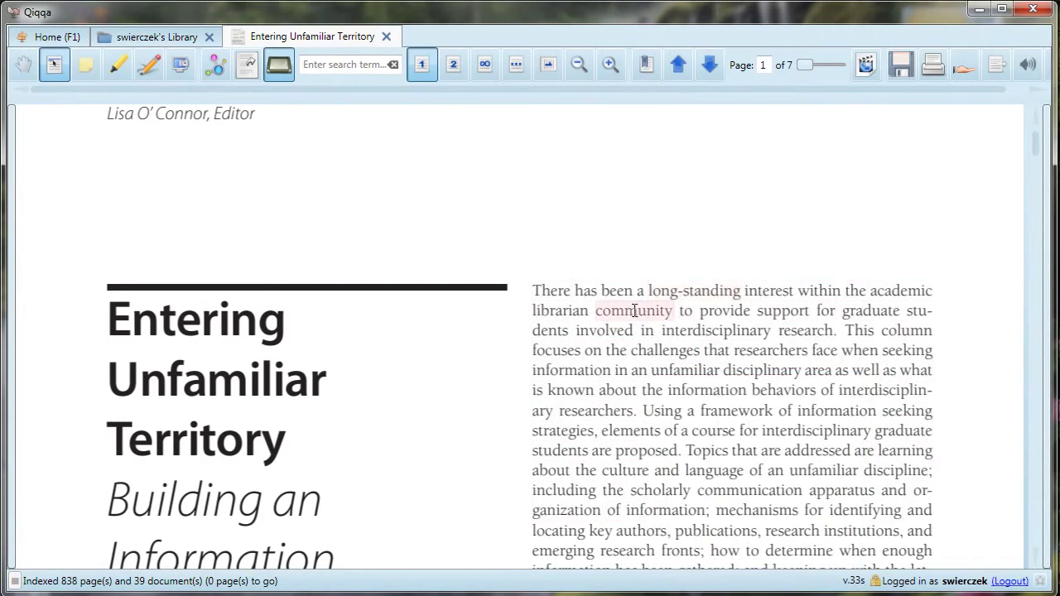
Step: Inspect the actions offered for the word "community" in the abstract and return to the hand tool
{"action": "right_click", "coordinate": [633, 311]}
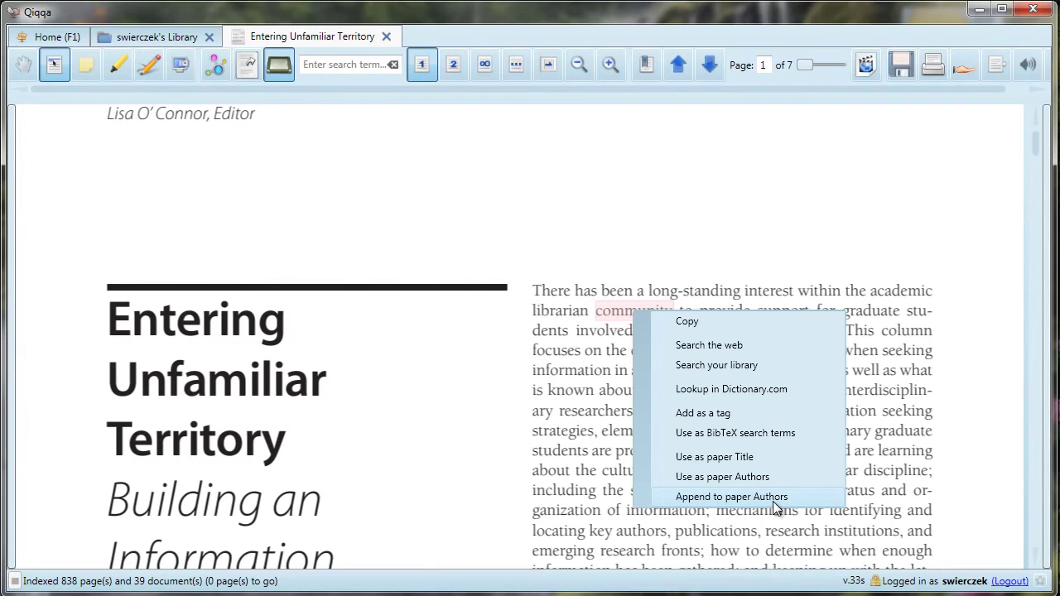
{"action": "left_click", "coordinate": [16, 70]}
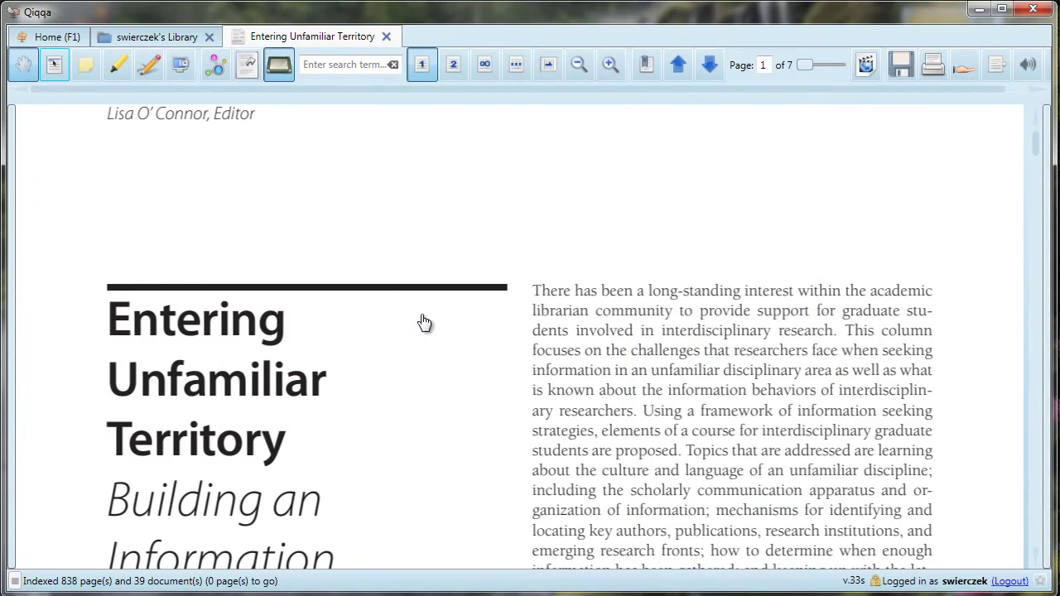
{"action": "scroll", "coordinate": [424, 323], "scroll_direction": "down", "scroll_amount": 1}
{"action": "scroll", "coordinate": [424, 323], "scroll_direction": "down", "scroll_amount": 15}
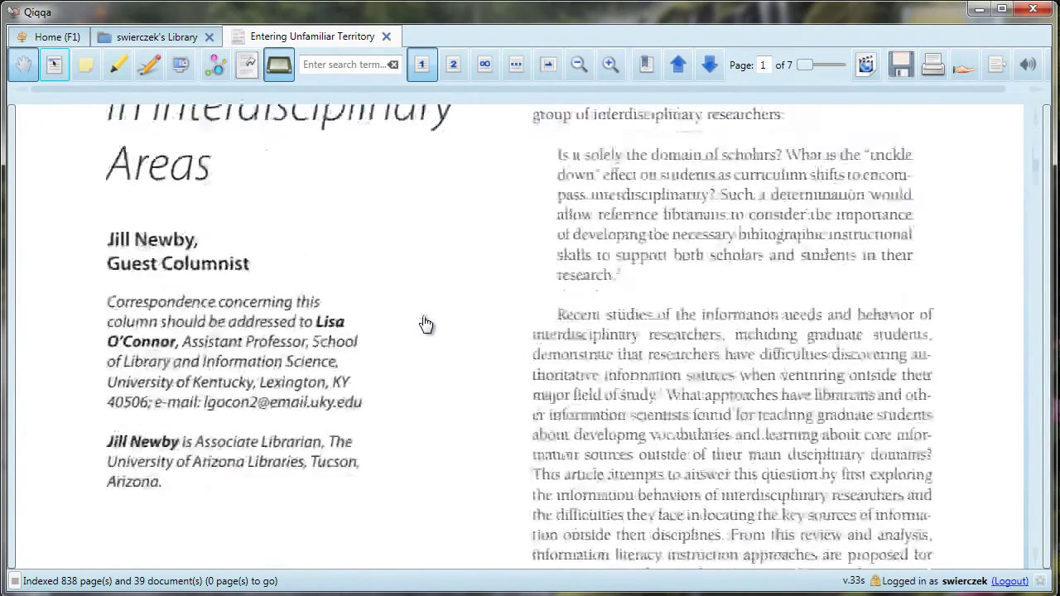
{"action": "scroll", "coordinate": [427, 323], "scroll_direction": "up", "scroll_amount": 1}
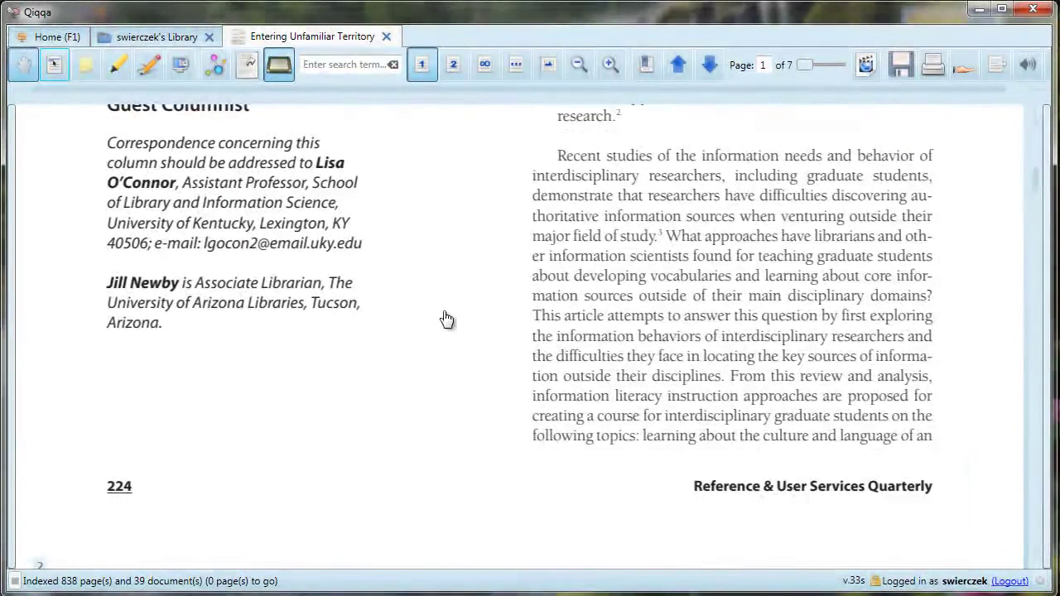
Step: Annotate the page 1 paragraph beginning "Recent studies" with the tag "tagging" and the comment "this is a statement of the author's thesis"
{"action": "left_click", "coordinate": [86, 69]}
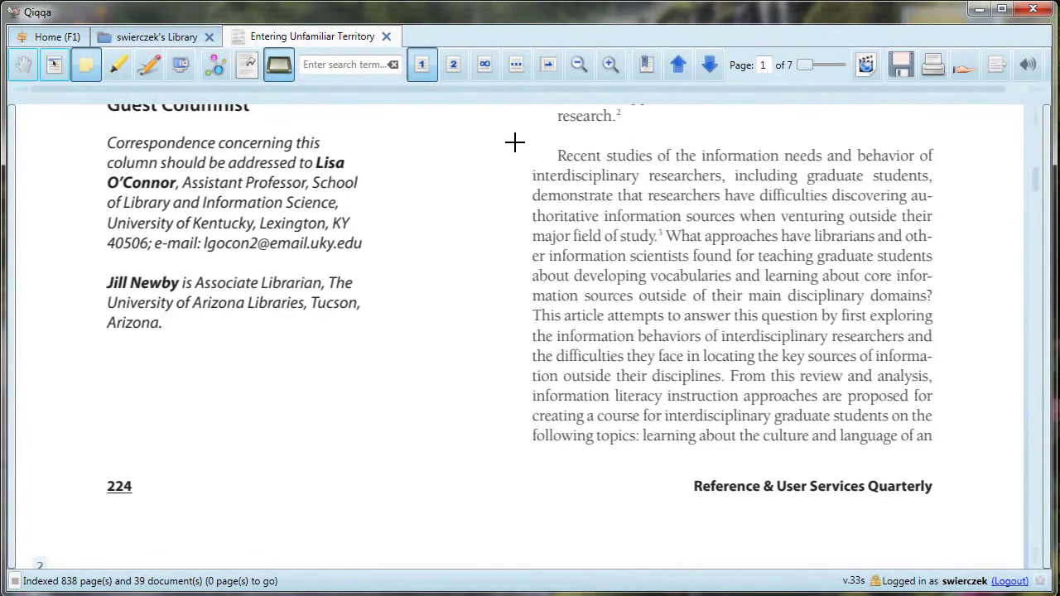
{"action": "mouse_move", "coordinate": [515, 142]}
{"action": "left_mouse_down"}
{"action": "mouse_move", "coordinate": [693, 436]}
{"action": "mouse_move", "coordinate": [954, 452]}
{"action": "left_mouse_up"}
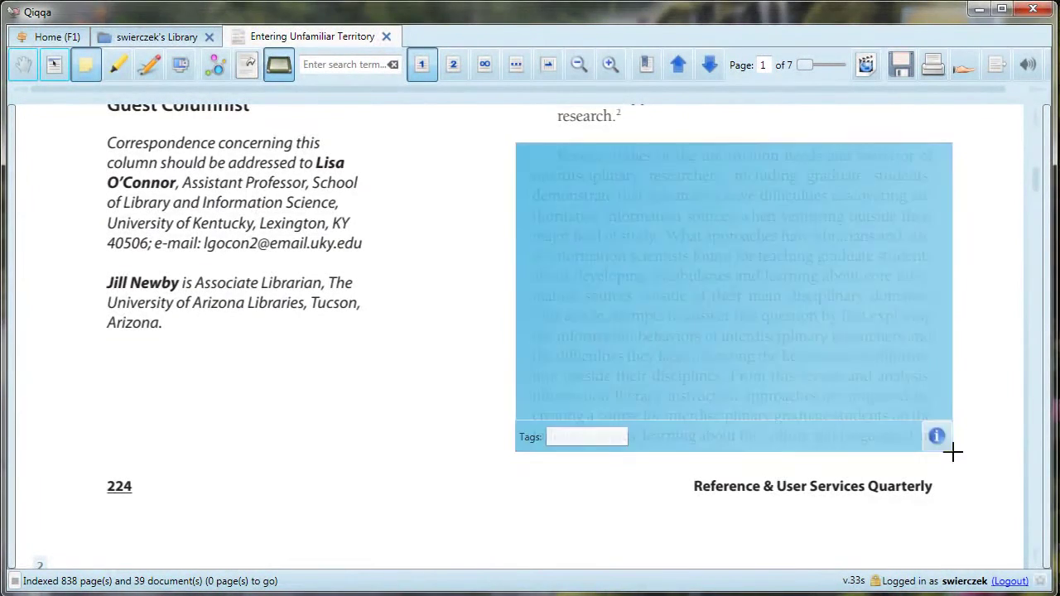
{"action": "left_click", "coordinate": [605, 436]}
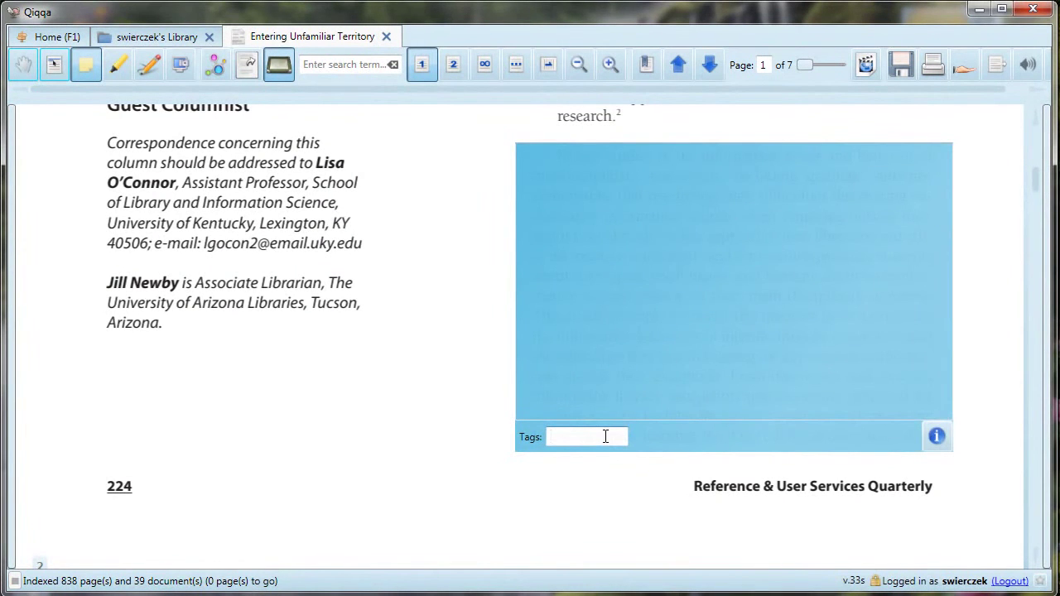
{"action": "type", "text": "tagging"}
{"action": "key", "text": "Return"}
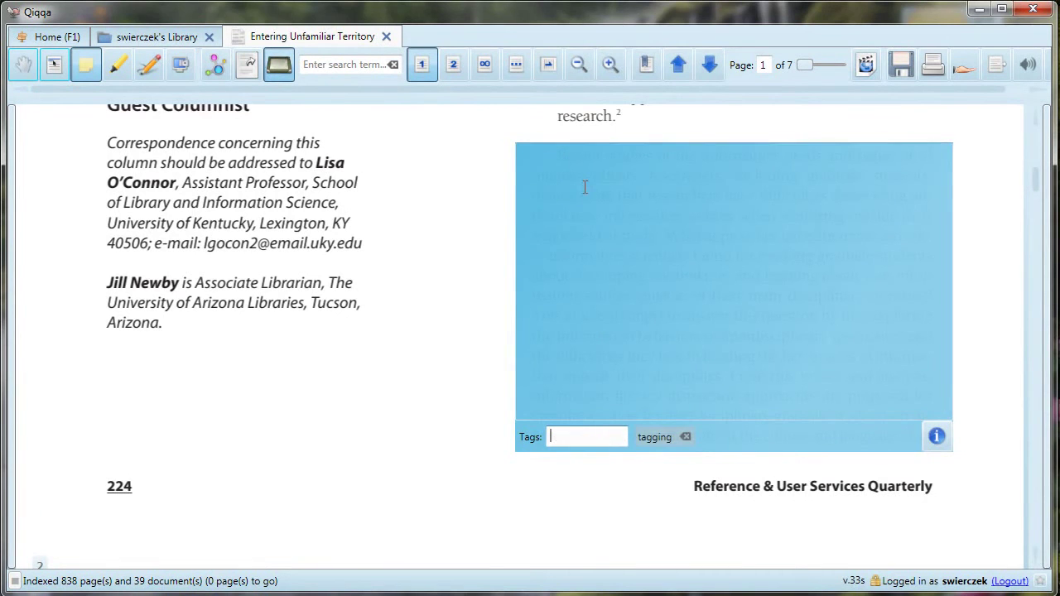
{"action": "left_click", "coordinate": [588, 183]}
{"action": "type", "text": "this is "}
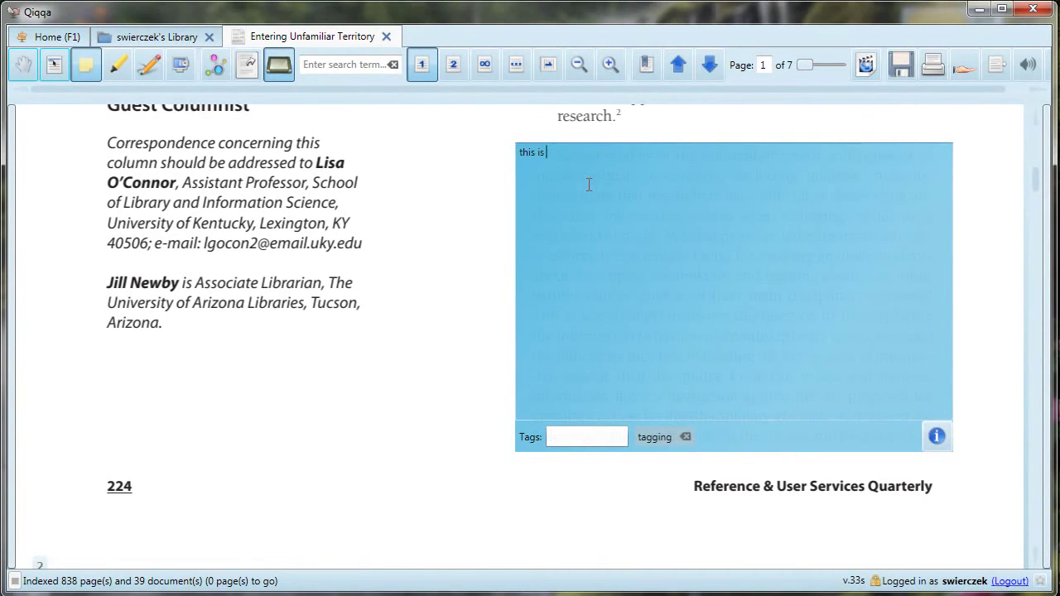
{"action": "type", "text": "a statement of the author's thesis"}
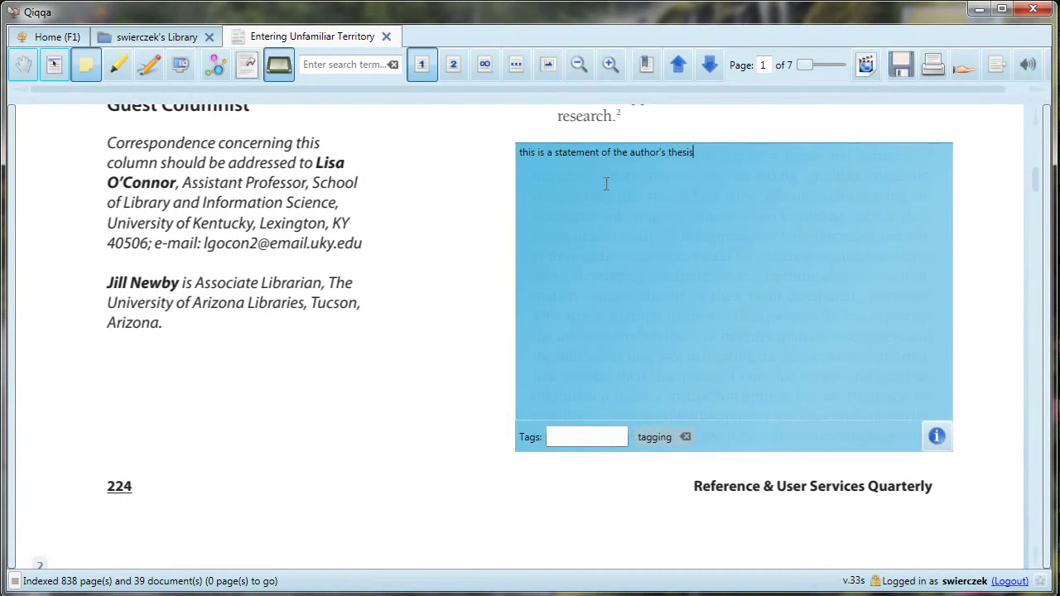
Step: Set the new annotation's colour to pink and its rating to 4, and return to the hand tool
{"action": "left_click", "coordinate": [937, 437]}
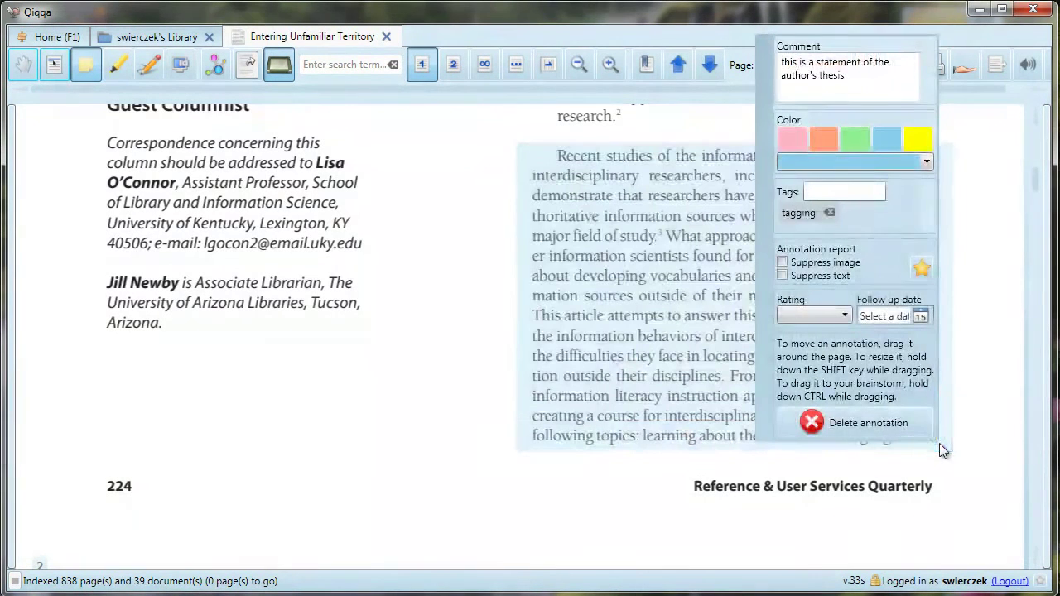
{"action": "left_click", "coordinate": [792, 139]}
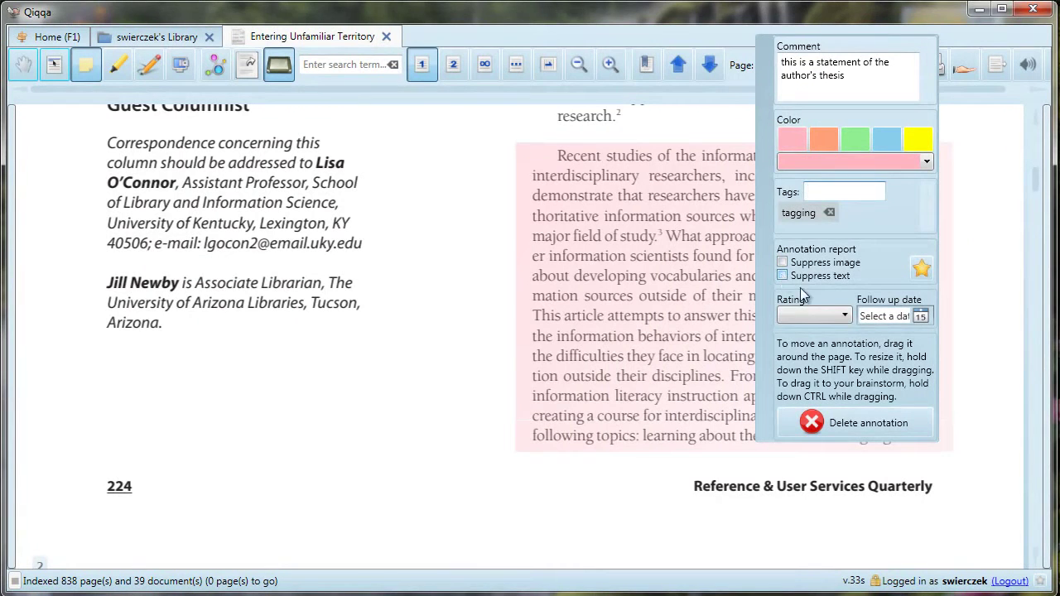
{"action": "left_click", "coordinate": [845, 314]}
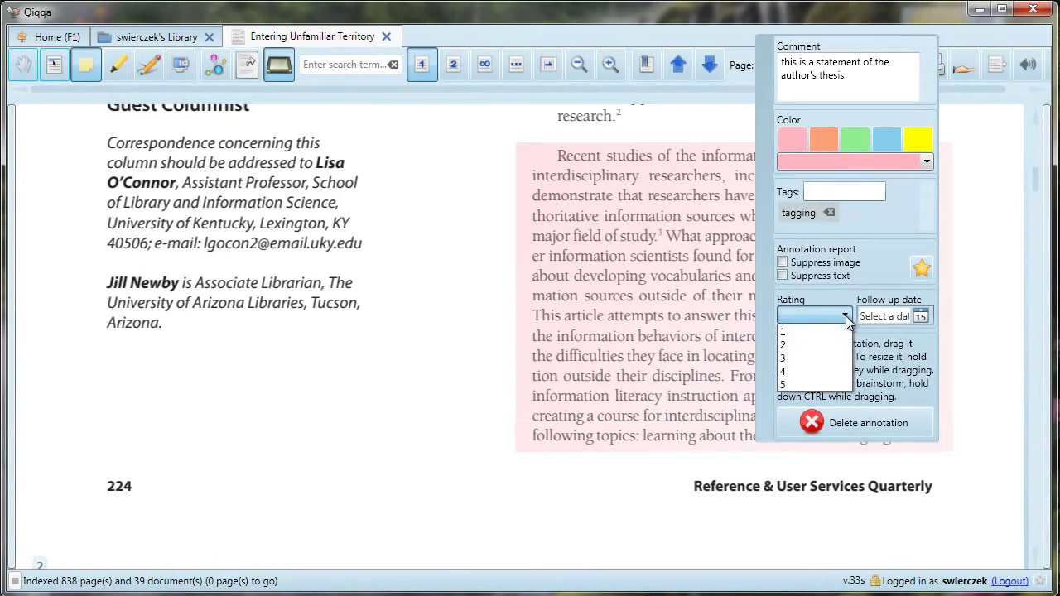
{"action": "left_click", "coordinate": [833, 372]}
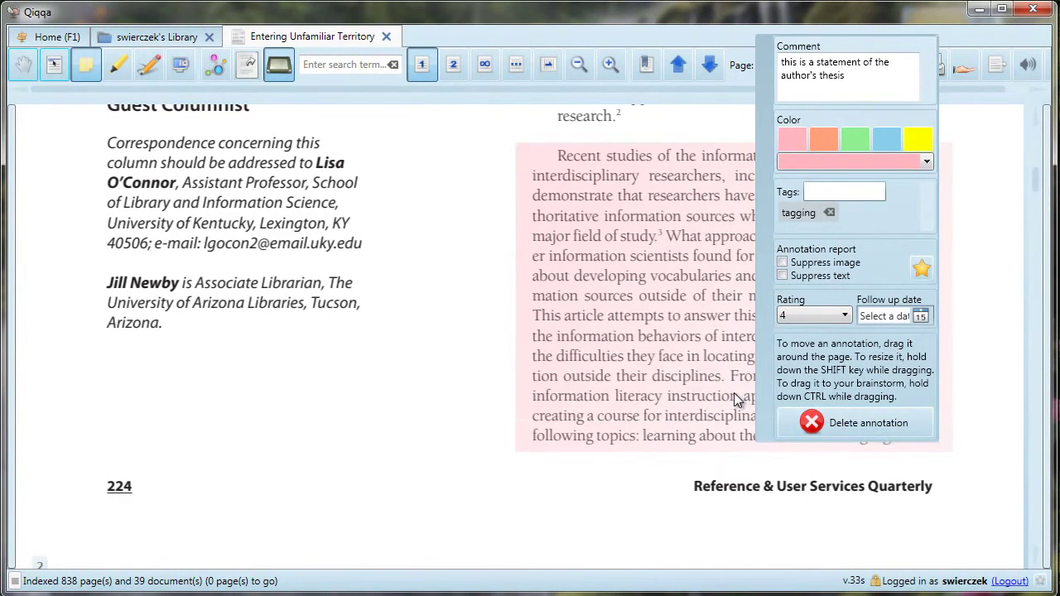
{"action": "left_click", "coordinate": [26, 71]}
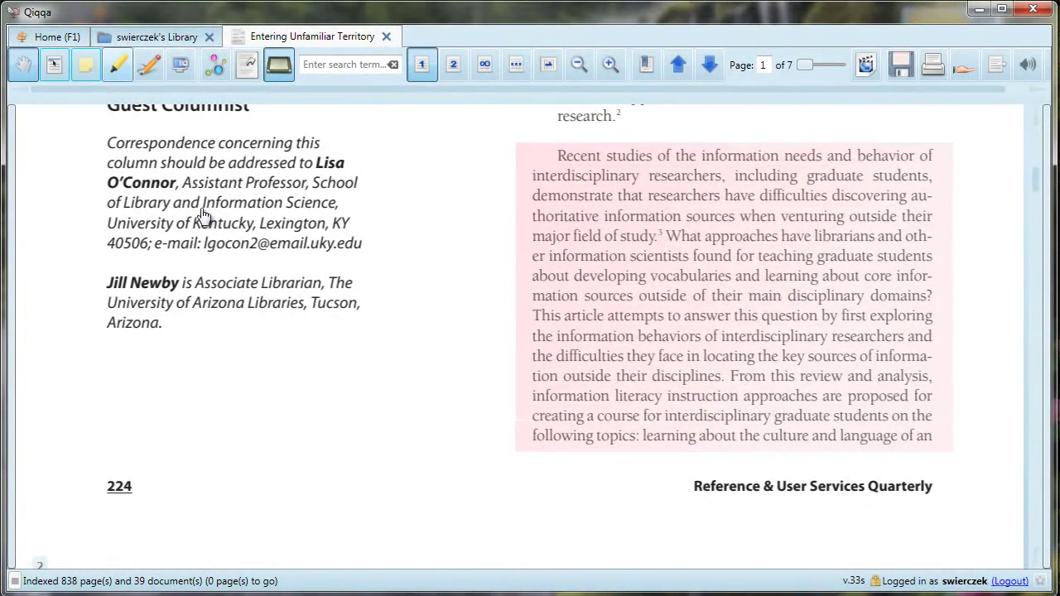
Step: Highlight the opening words through "research as" under "Challenges of Interdisciplinary Research" on page 2, and try adding and removing a highlight on "academic"
{"action": "scroll", "coordinate": [228, 248], "scroll_direction": "down", "scroll_amount": 10}
{"action": "left_click", "coordinate": [116, 69]}
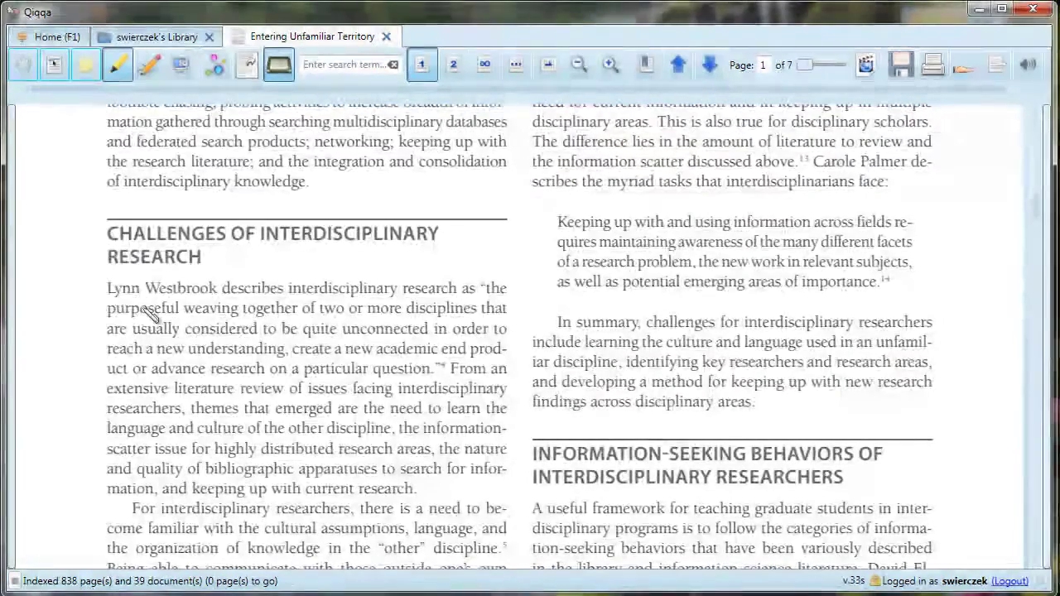
{"action": "left_click_drag", "start_coordinate": [107, 288], "coordinate": [478, 287]}
{"action": "left_click_drag", "start_coordinate": [378, 359], "coordinate": [401, 348]}
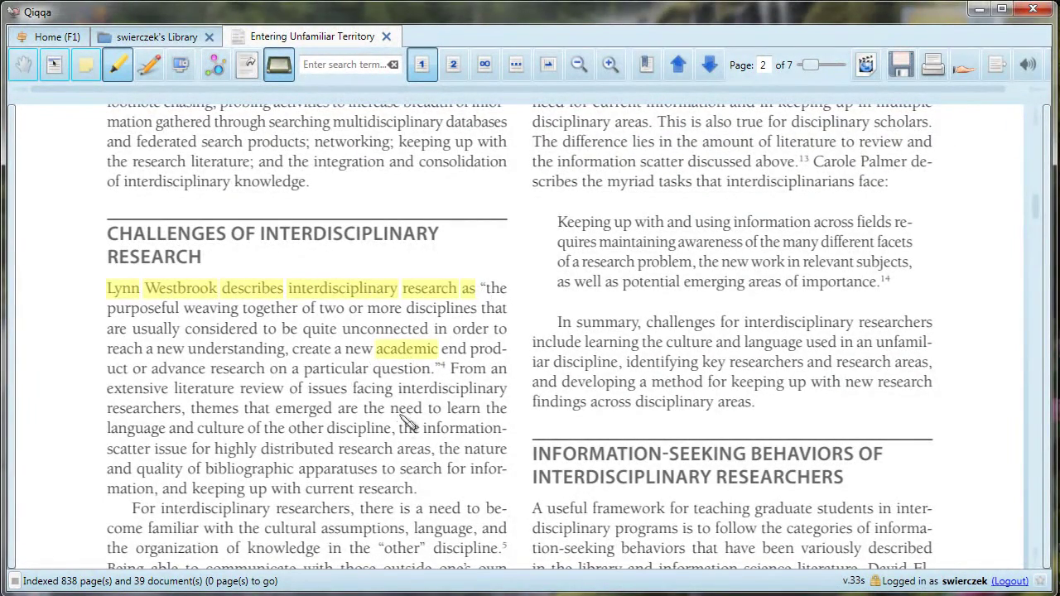
{"action": "left_click", "coordinate": [422, 349]}
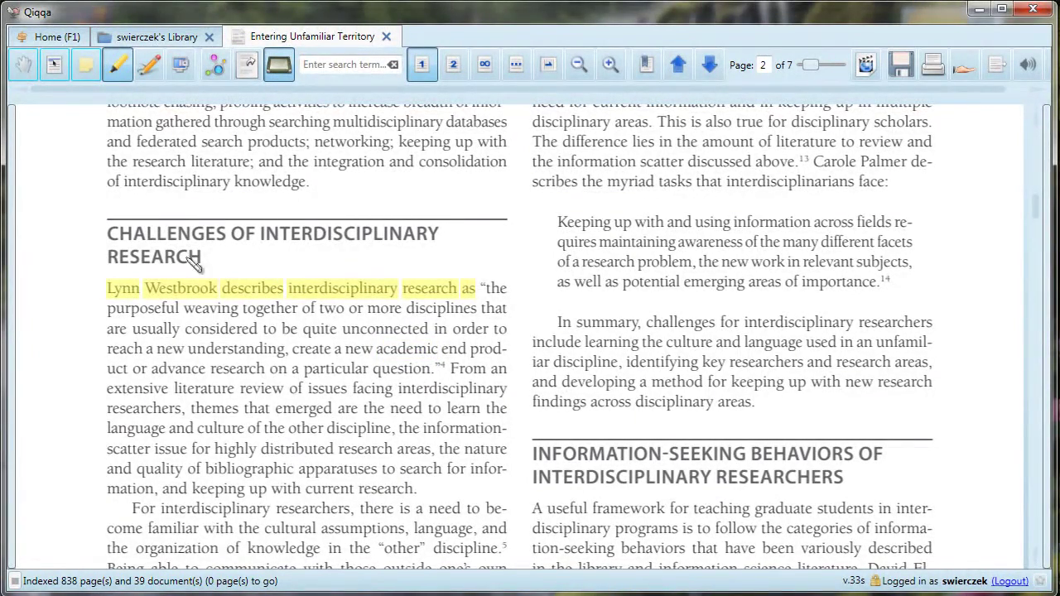
{"action": "left_click", "coordinate": [20, 73]}
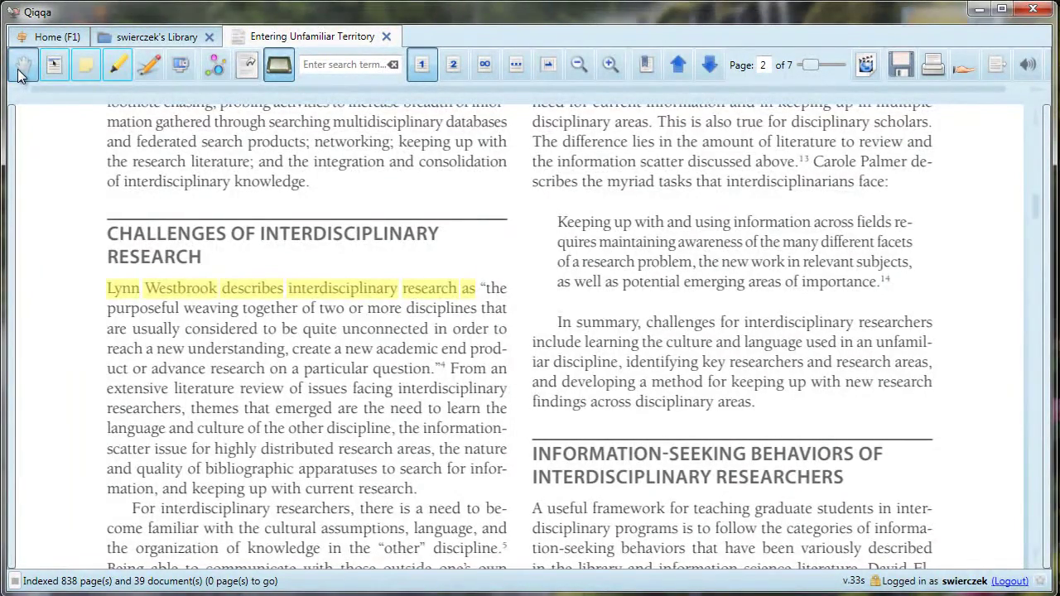
Step: Draw a small freehand ink scribble in the outer margin of page 2 beside the paragraph beginning "For interdisciplinary researchers"
{"action": "scroll", "coordinate": [303, 355], "scroll_direction": "down", "scroll_amount": 5}
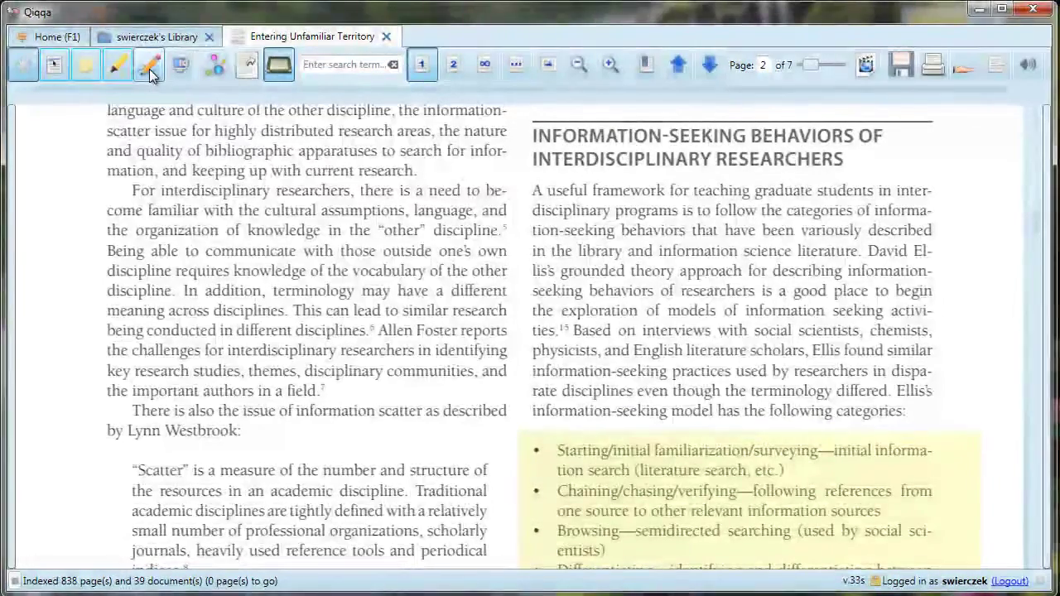
{"action": "left_click", "coordinate": [150, 70]}
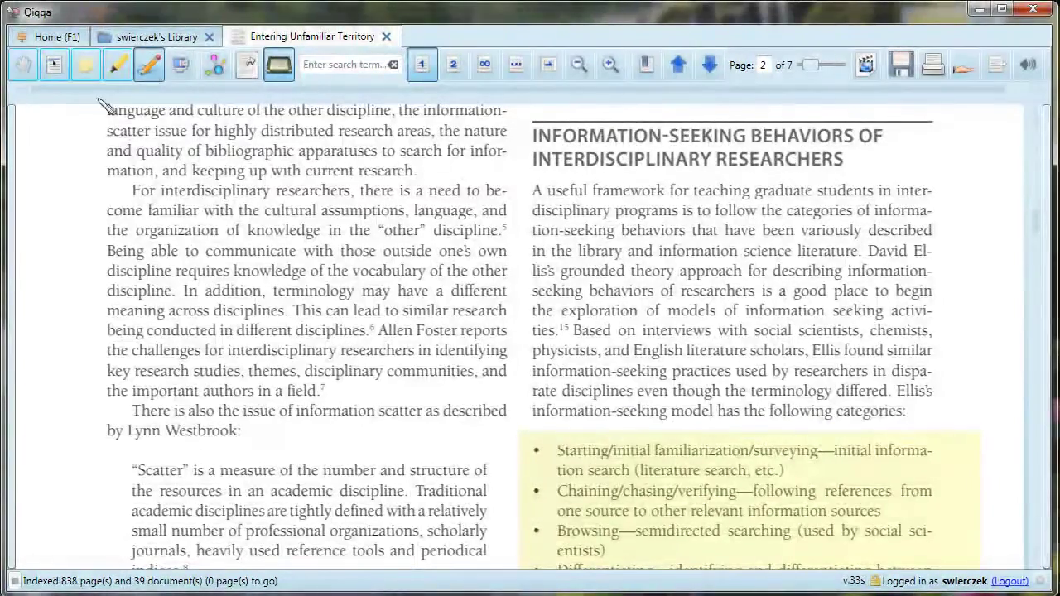
{"action": "mouse_move", "coordinate": [35, 220]}
{"action": "left_mouse_down"}
{"action": "mouse_move", "coordinate": [28, 229]}
{"action": "mouse_move", "coordinate": [70, 232]}
{"action": "left_mouse_up"}
{"action": "left_click", "coordinate": [30, 68]}
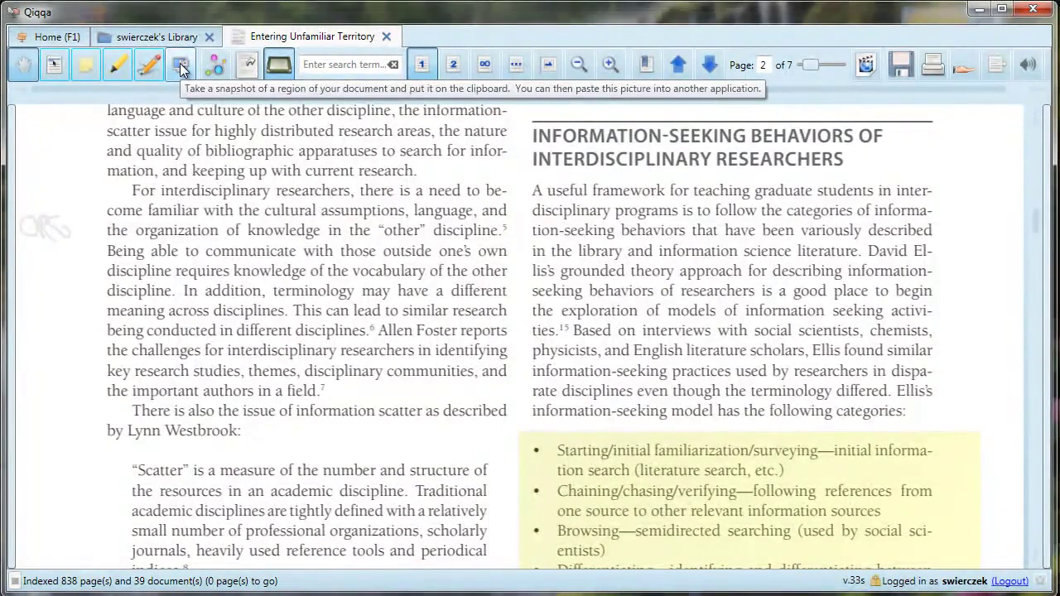
Step: Copy a snapshot of the yellow-marked list on page 3, from "Opening or beginning exploration" to "finishing", to the clipboard
{"action": "scroll", "coordinate": [379, 216], "scroll_direction": "down", "scroll_amount": 3}
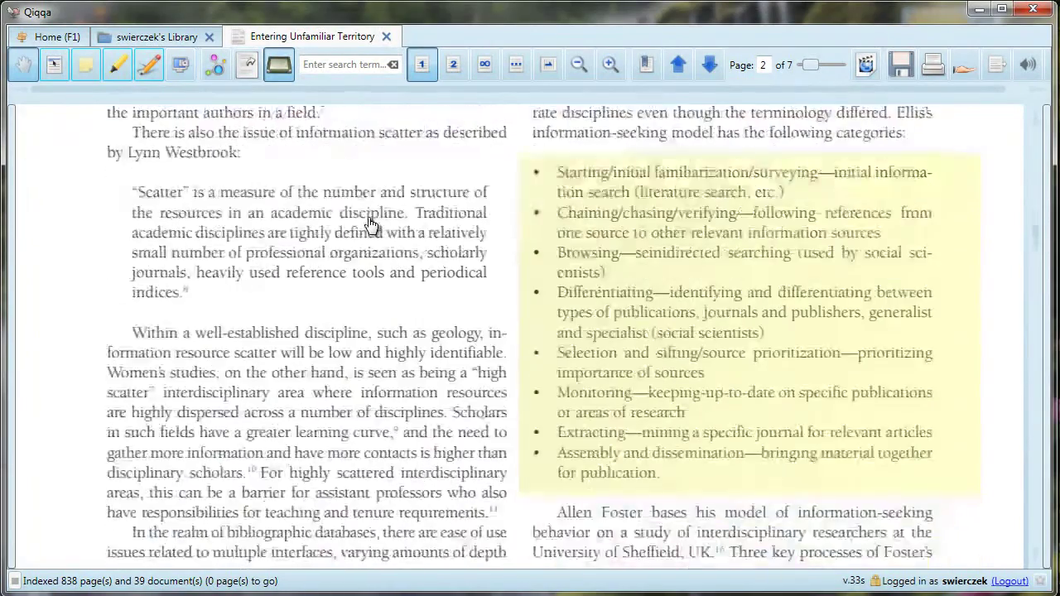
{"action": "scroll", "coordinate": [370, 224], "scroll_direction": "down", "scroll_amount": 9}
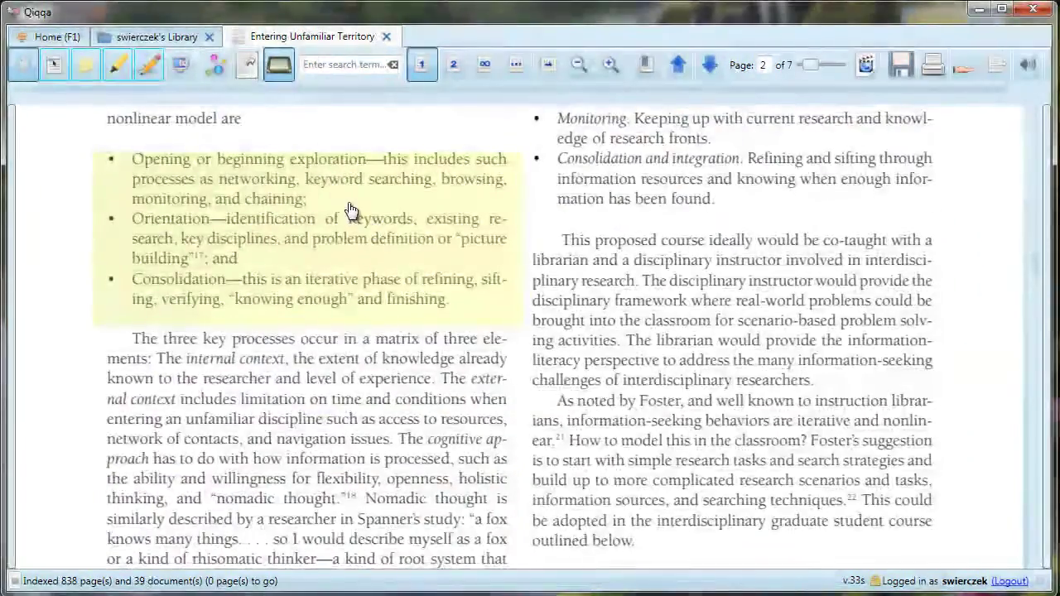
{"action": "left_click", "coordinate": [180, 66]}
{"action": "left_click_drag", "start_coordinate": [95, 147], "coordinate": [518, 319]}
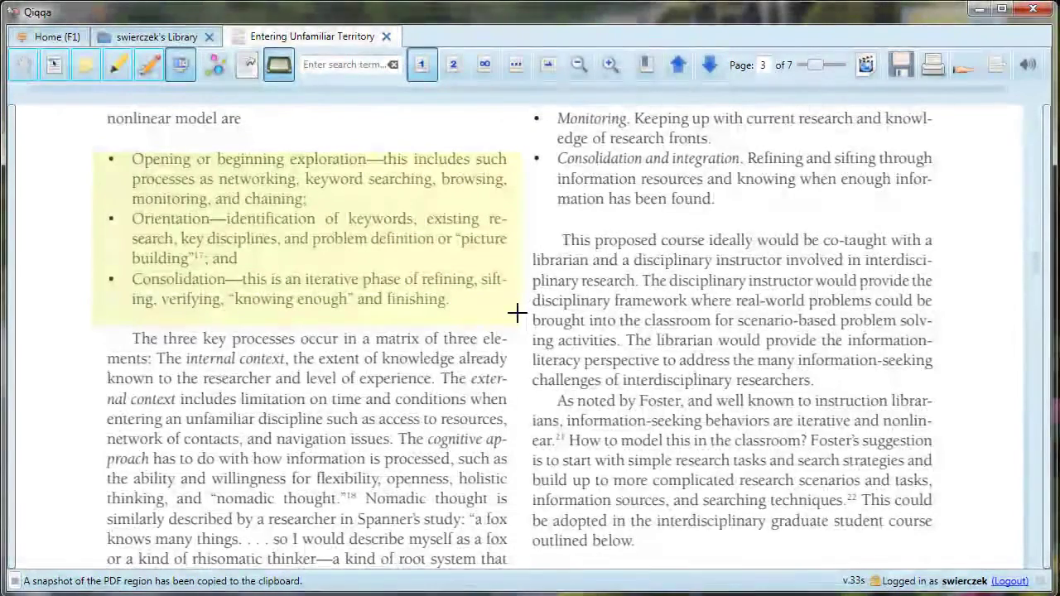
{"action": "left_click", "coordinate": [24, 65]}
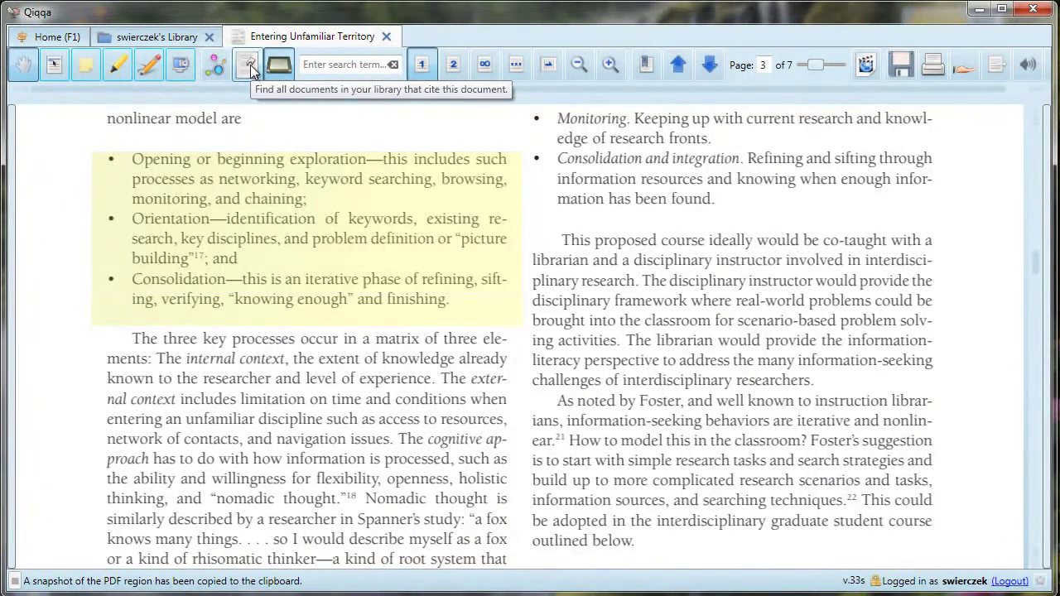
Step: Search the library for documents that cite this article
{"action": "left_click", "coordinate": [251, 66]}
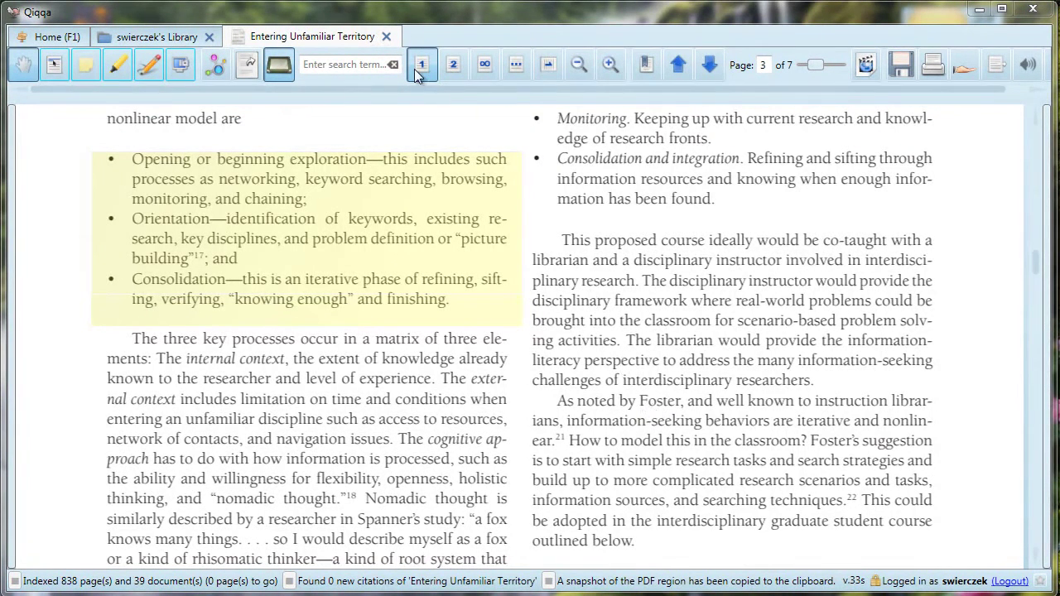
Step: View the article two pages at a time and in the all-pages overview, and go to page 2 in the whole-page view
{"action": "left_click", "coordinate": [457, 69]}
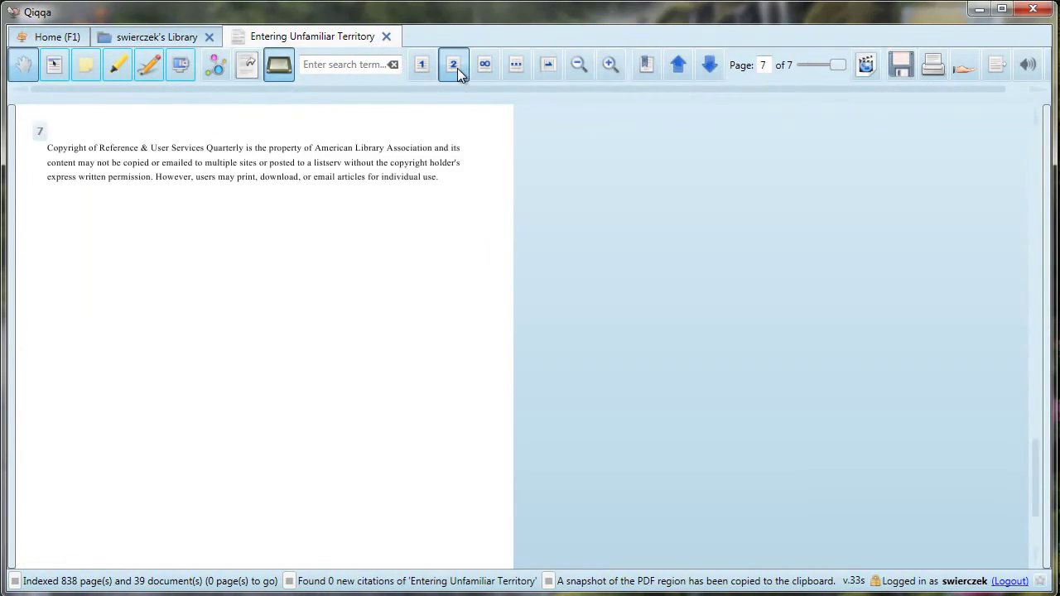
{"action": "scroll", "coordinate": [433, 273], "scroll_direction": "up", "scroll_amount": 6}
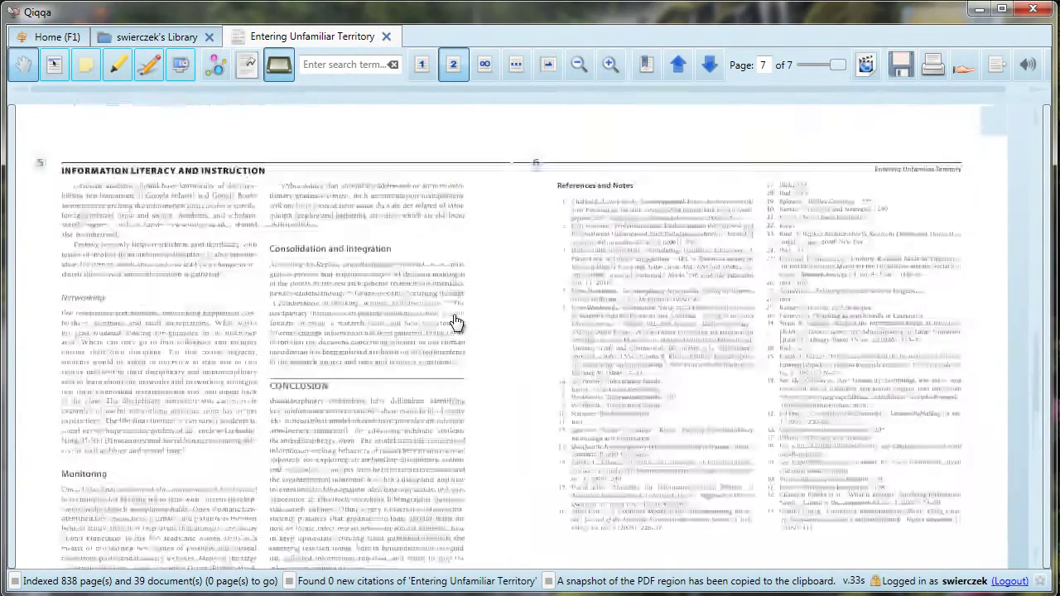
{"action": "scroll", "coordinate": [455, 322], "scroll_direction": "up", "scroll_amount": 8}
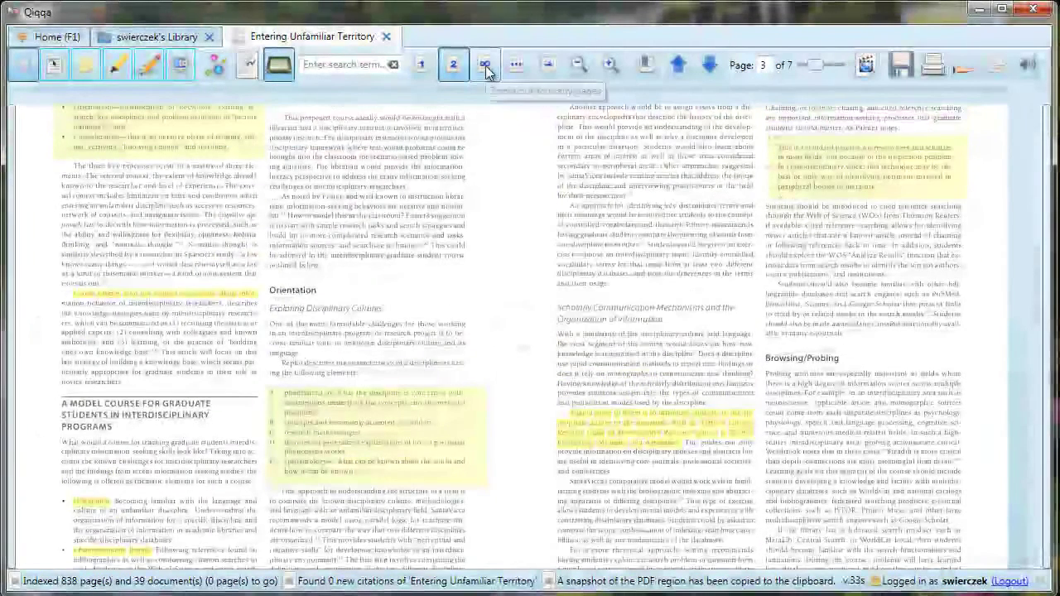
{"action": "left_click", "coordinate": [486, 66]}
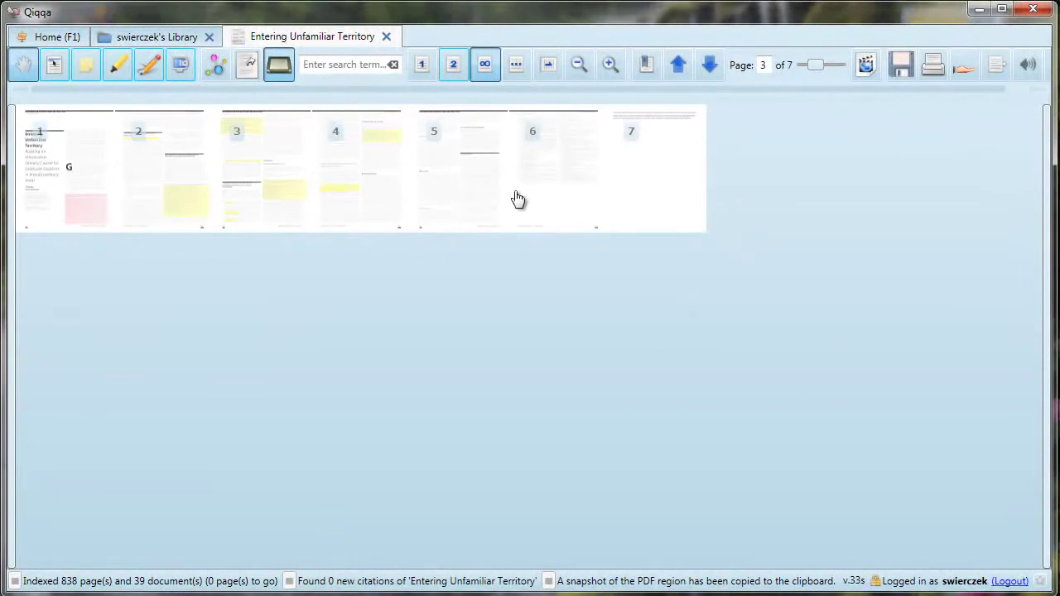
{"action": "left_click", "coordinate": [196, 208]}
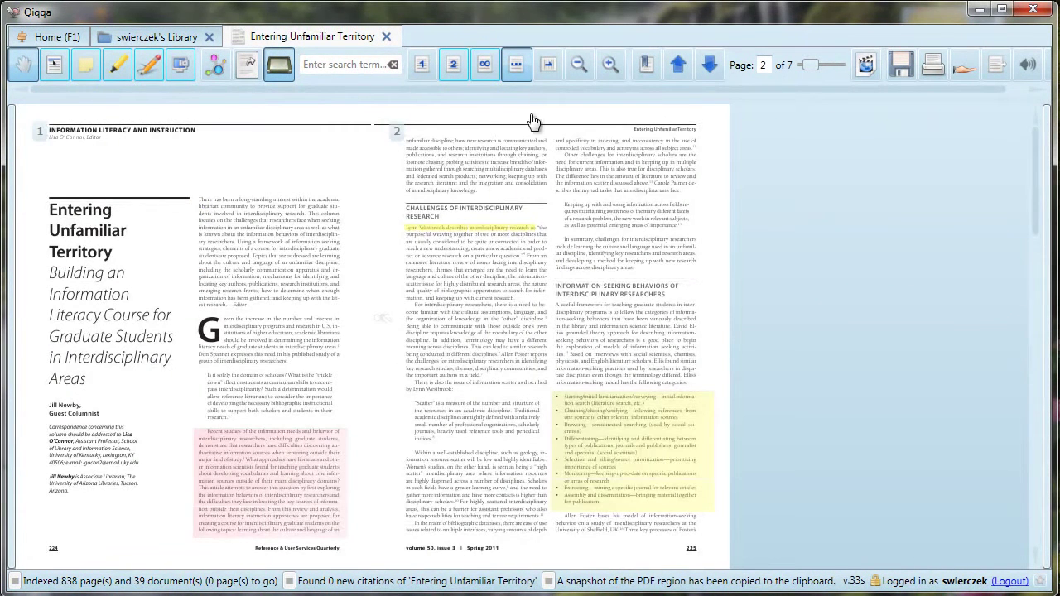
Step: Rotate page 2 through a full turn in quarter-turn increments
{"action": "left_click", "coordinate": [546, 73]}
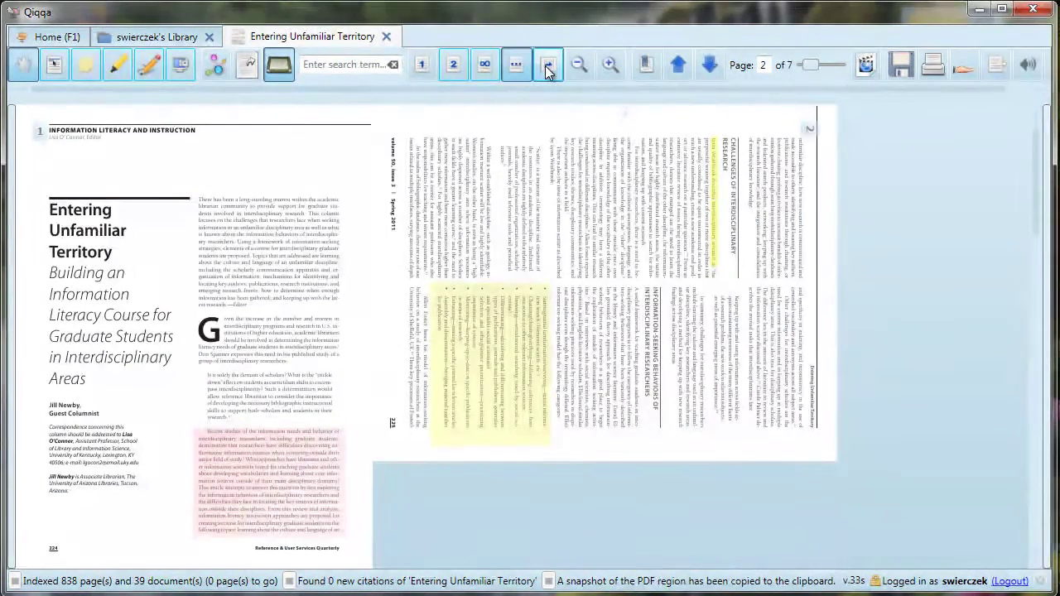
{"action": "left_click", "coordinate": [547, 73]}
{"action": "left_click", "coordinate": [548, 71]}
{"action": "left_click", "coordinate": [546, 71]}
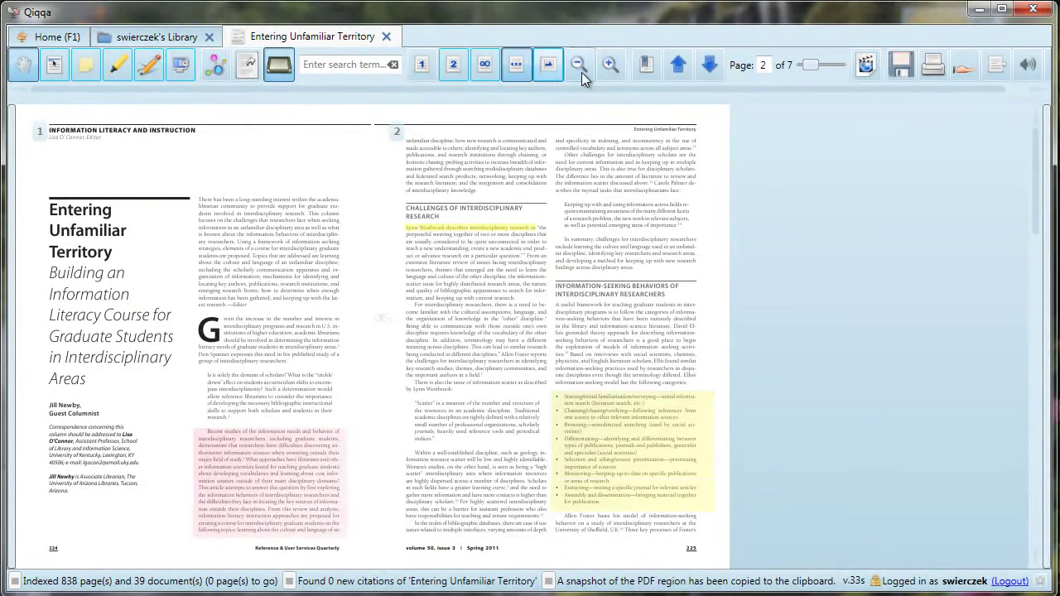
Step: Zoom out until three of the article's pages fit side by side
{"action": "left_click", "coordinate": [580, 67]}
{"action": "left_click", "coordinate": [579, 66]}
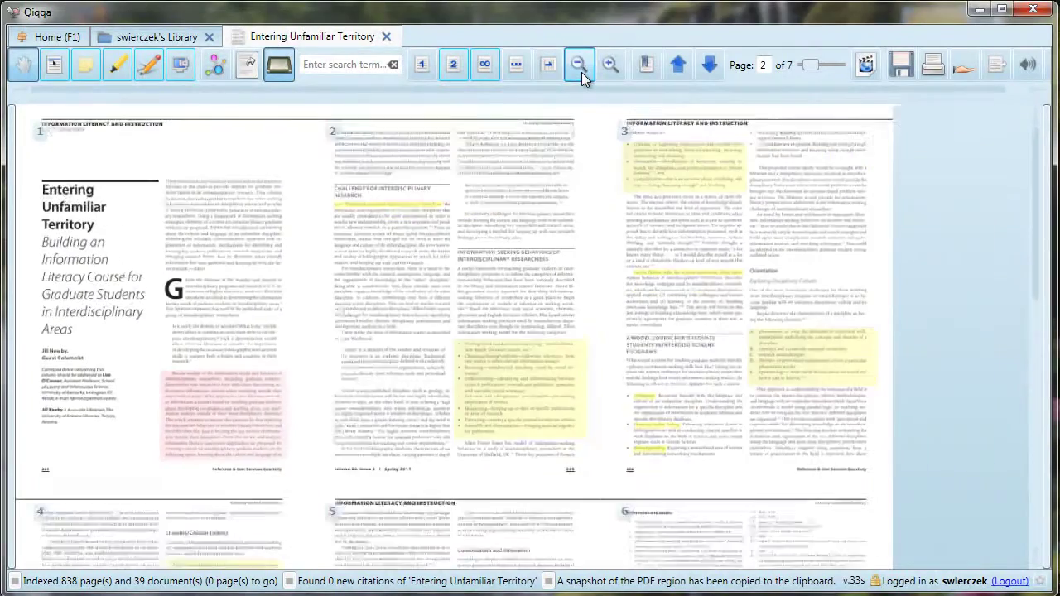
Step: Zoom back in to one page per row and jump to the article's Conclusion section
{"action": "left_click", "coordinate": [607, 73]}
{"action": "left_click", "coordinate": [607, 73]}
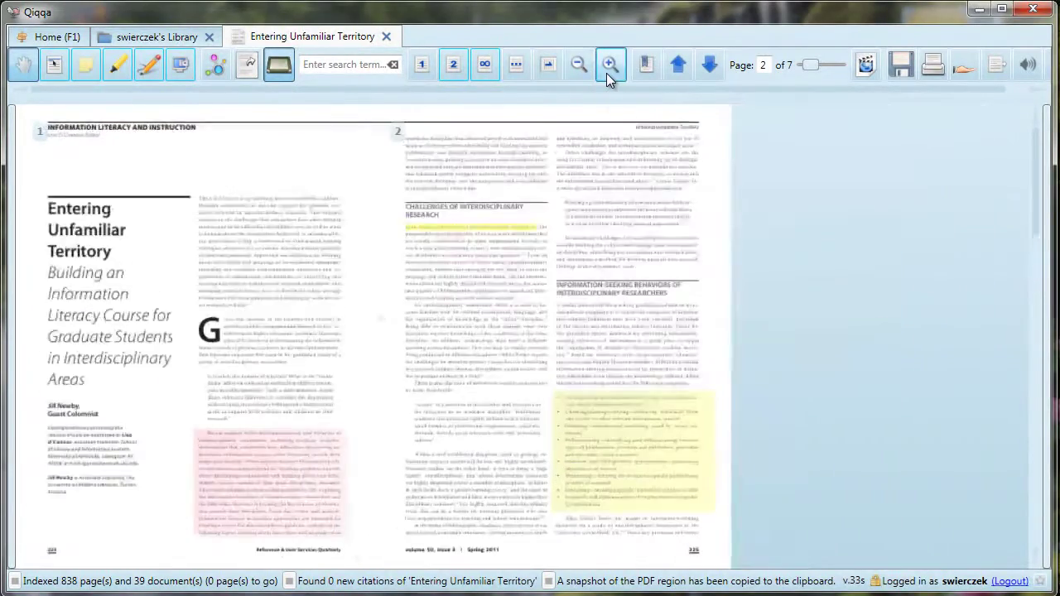
{"action": "left_click", "coordinate": [606, 73]}
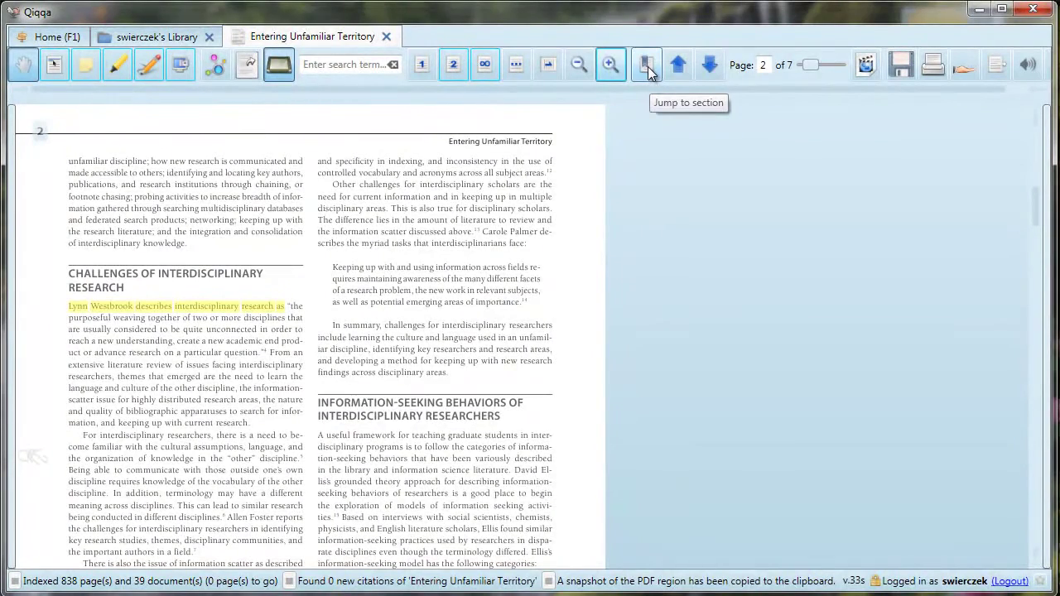
{"action": "left_click", "coordinate": [647, 66]}
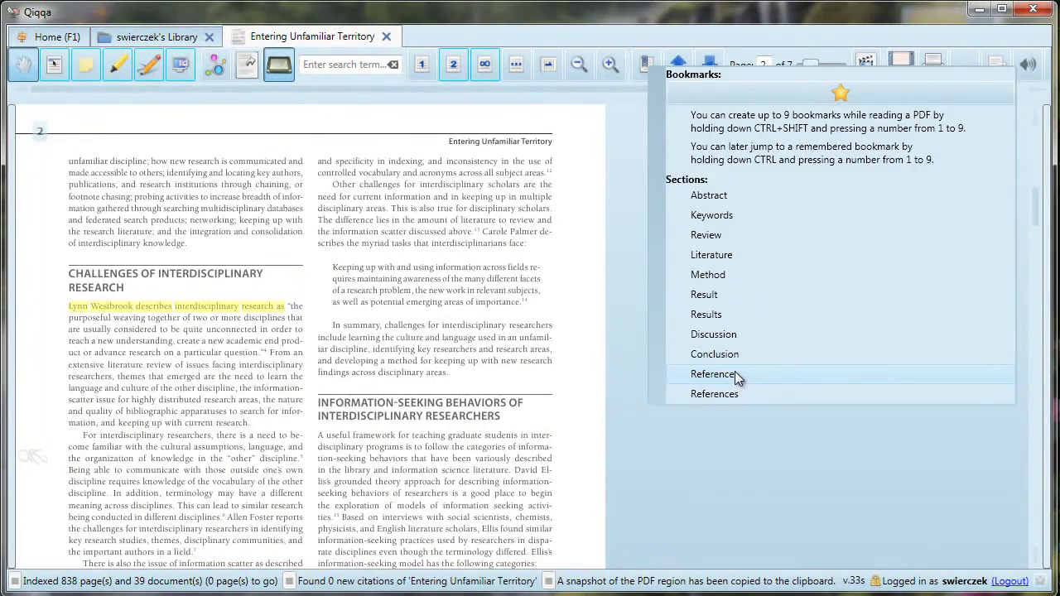
{"action": "left_click", "coordinate": [731, 355]}
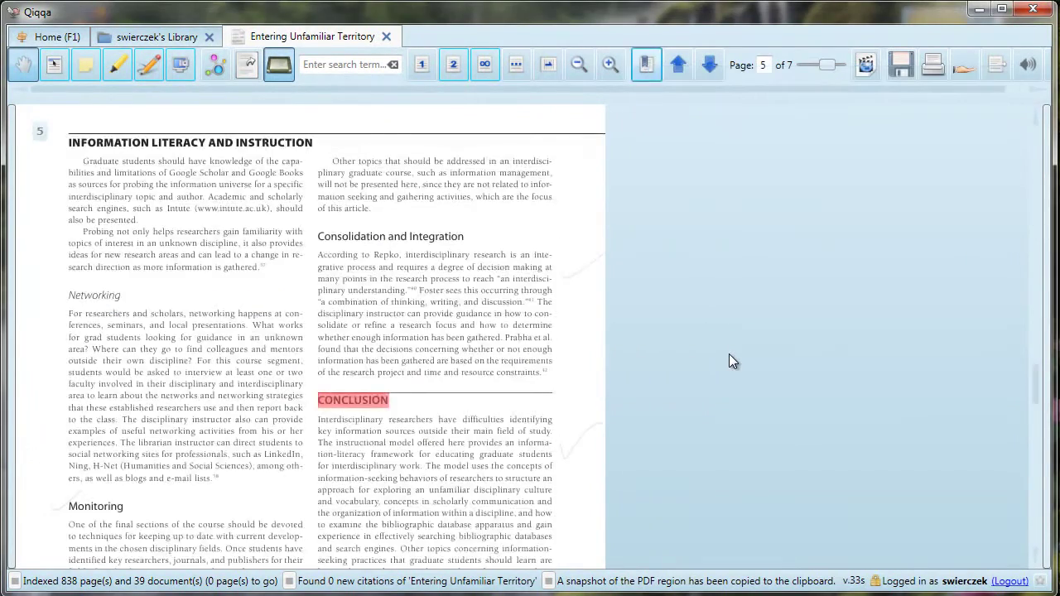
{"action": "scroll", "coordinate": [449, 408], "scroll_direction": "down", "scroll_amount": 2}
{"action": "scroll", "coordinate": [449, 407], "scroll_direction": "down", "scroll_amount": 4}
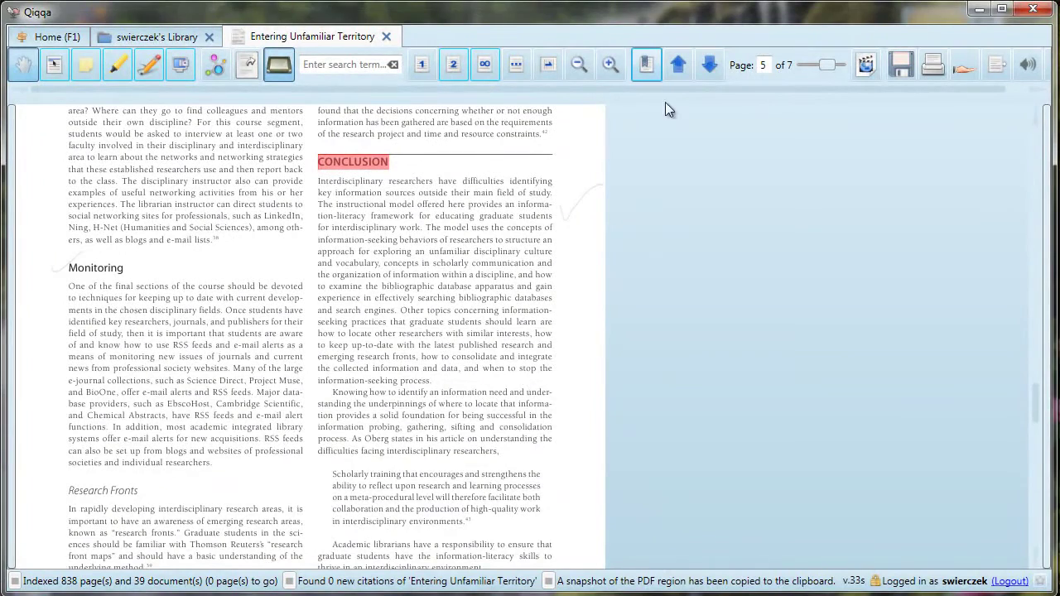
Step: Page backward and forward through the article, including with the page slider
{"action": "left_click", "coordinate": [652, 61]}
{"action": "left_click", "coordinate": [652, 63]}
{"action": "left_click", "coordinate": [679, 74]}
{"action": "left_click", "coordinate": [680, 74]}
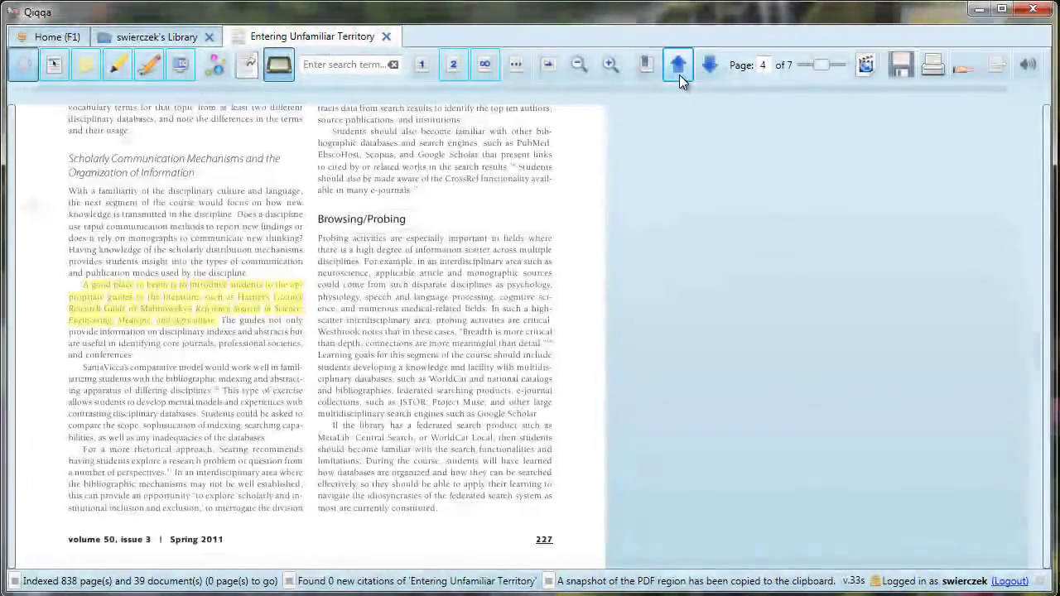
{"action": "left_click", "coordinate": [710, 73]}
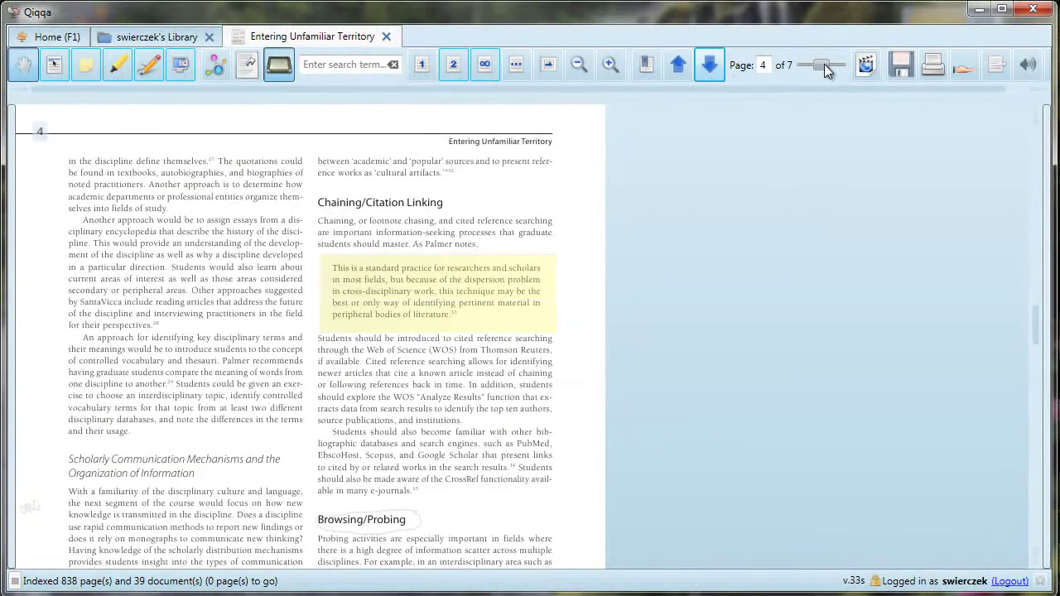
{"action": "left_click_drag", "start_coordinate": [824, 64], "coordinate": [816, 63]}
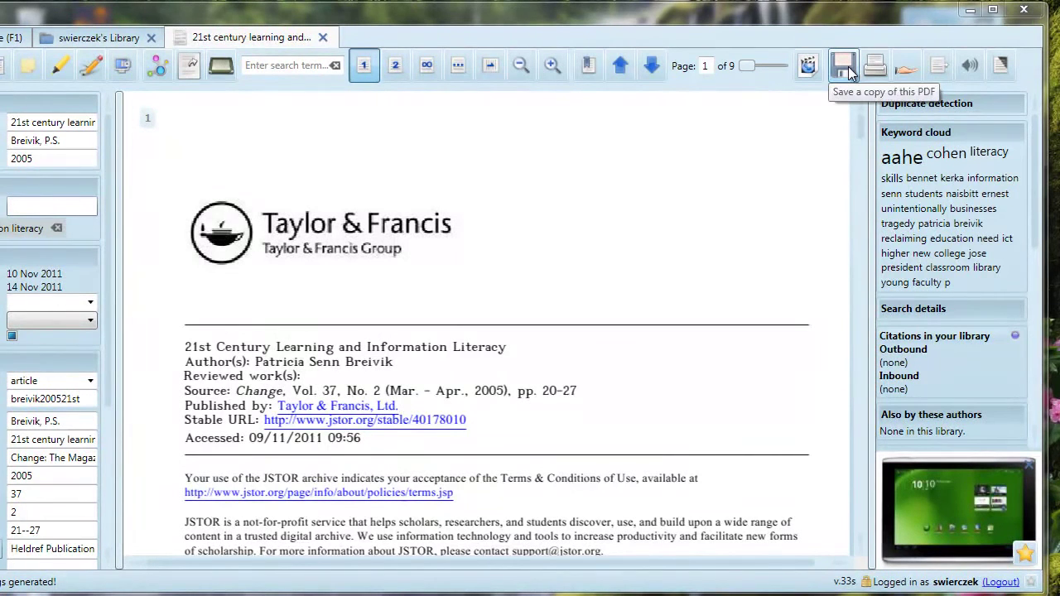
Step: Save a copy of the 21st century learning PDF and share it online, closing the sharing dialog
{"action": "left_click", "coordinate": [844, 67]}
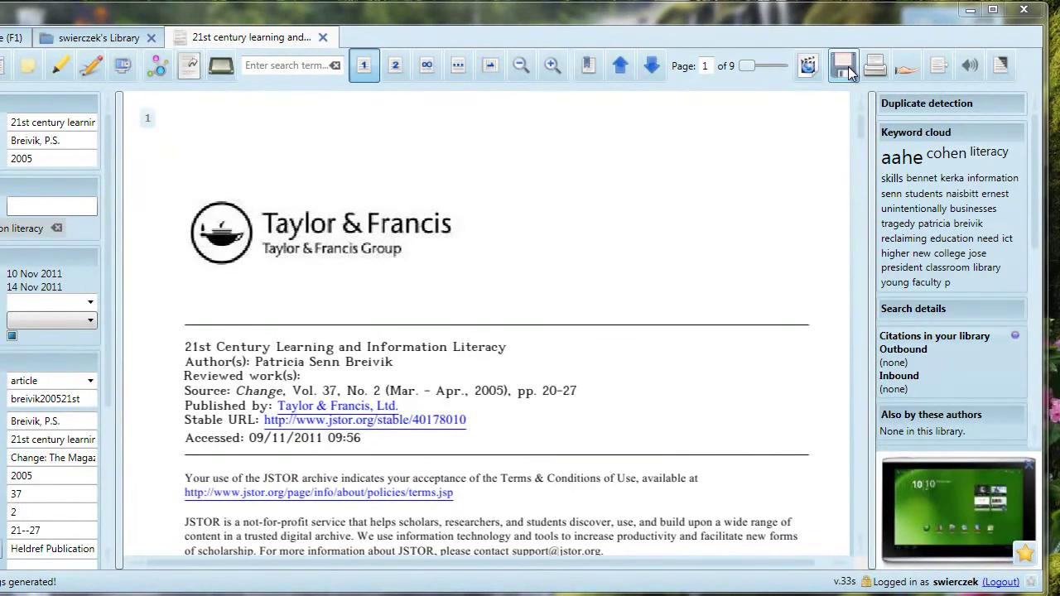
{"action": "left_click", "coordinate": [905, 73]}
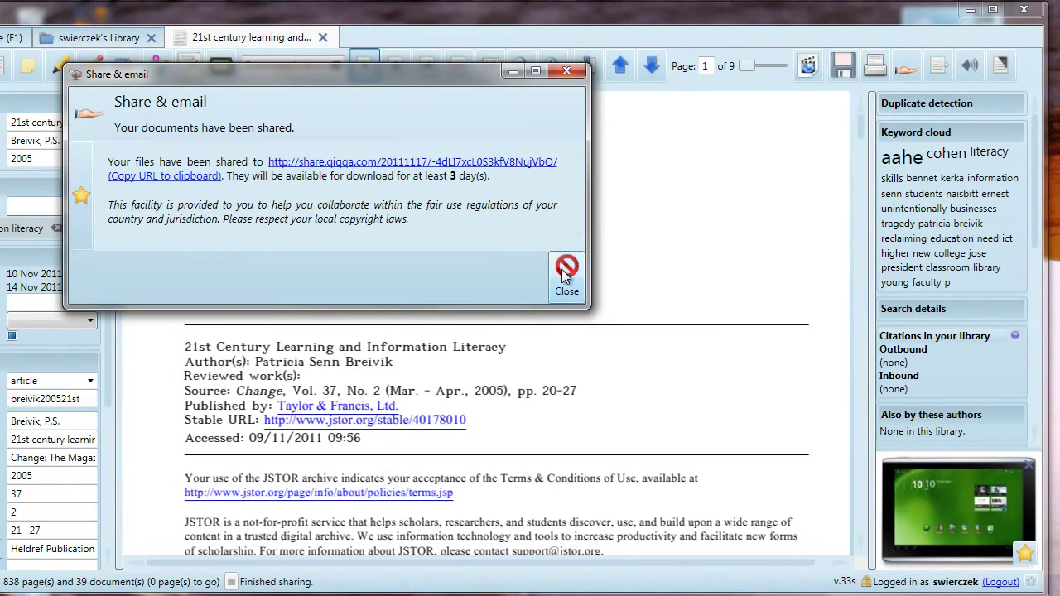
{"action": "left_click", "coordinate": [565, 273]}
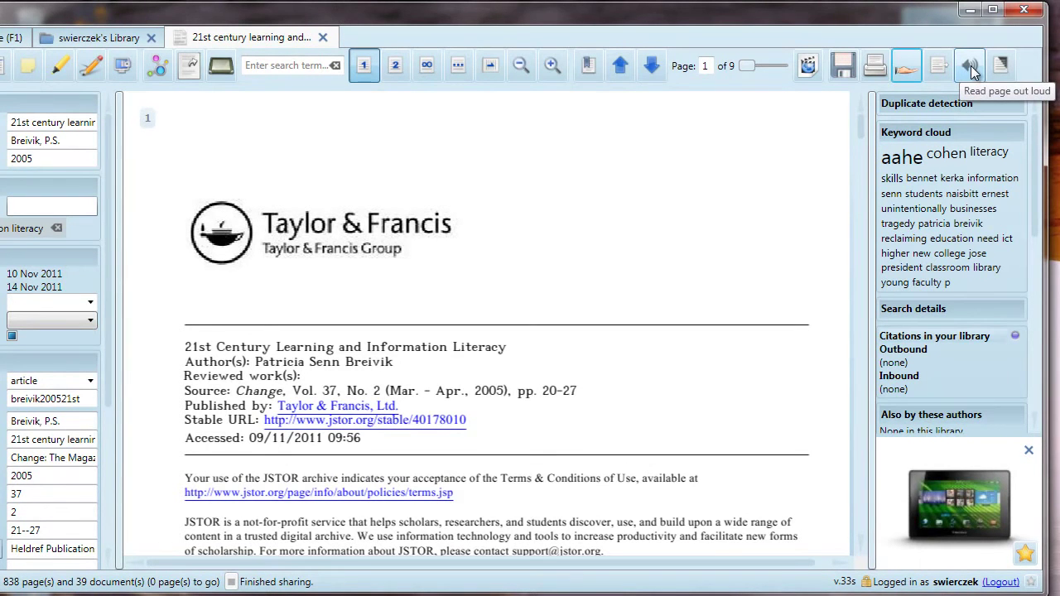
Step: Switch the PDF page between inverted and normal colours
{"action": "left_click", "coordinate": [999, 75]}
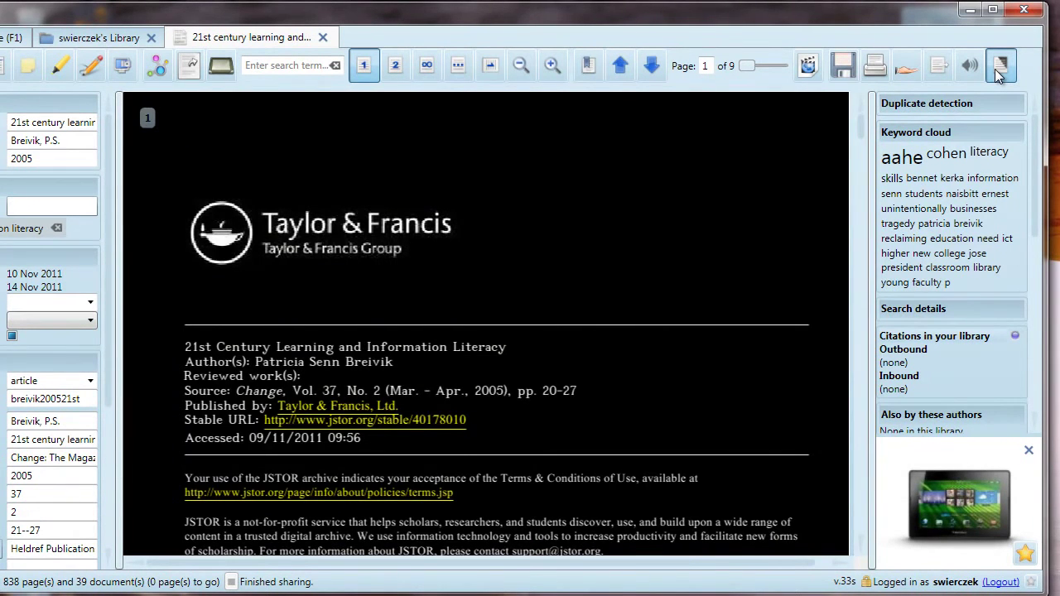
{"action": "left_click", "coordinate": [1000, 75]}
{"action": "left_click", "coordinate": [1000, 74]}
{"action": "left_click", "coordinate": [1000, 75]}
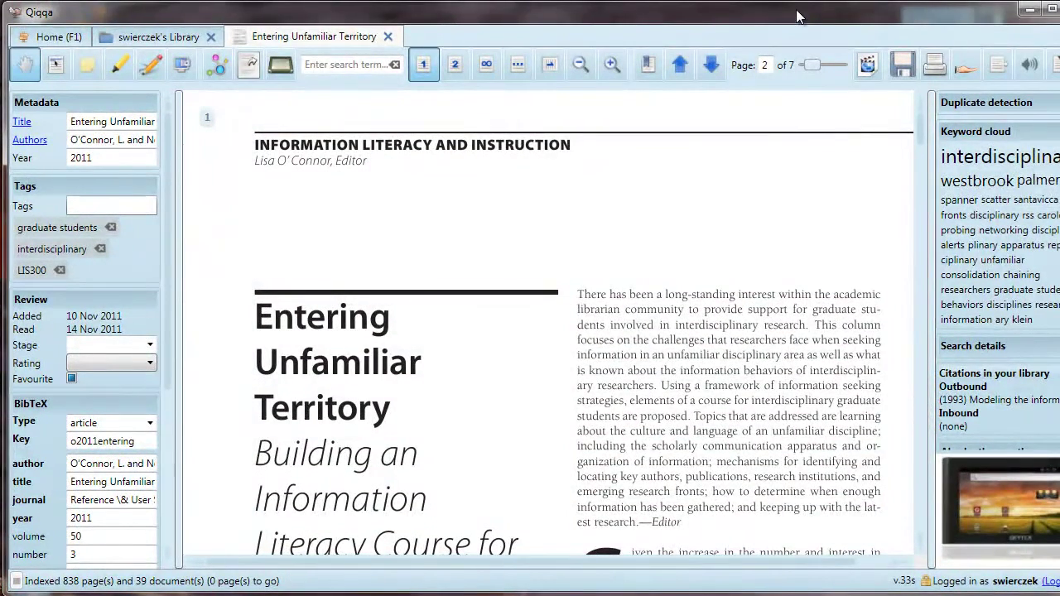
Step: Close the Entering Unfamiliar Territory article, filter the library by the tag interdisciplinary, and remove the filter
{"action": "left_click", "coordinate": [387, 37]}
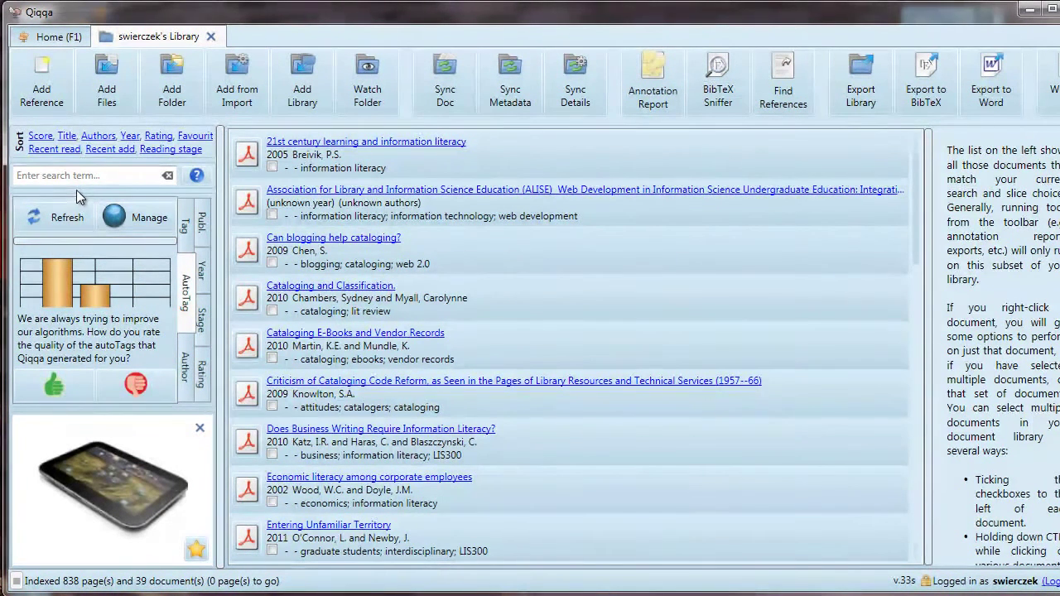
{"action": "left_click", "coordinate": [193, 220]}
{"action": "scroll", "coordinate": [169, 248], "scroll_direction": "down", "scroll_amount": 2}
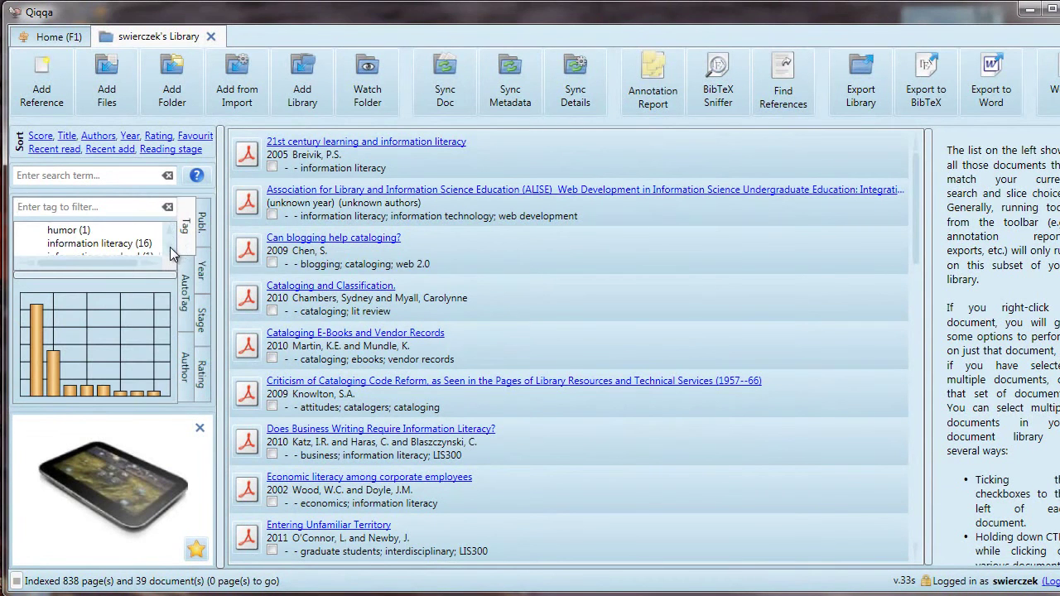
{"action": "scroll", "coordinate": [170, 249], "scroll_direction": "down", "scroll_amount": 2}
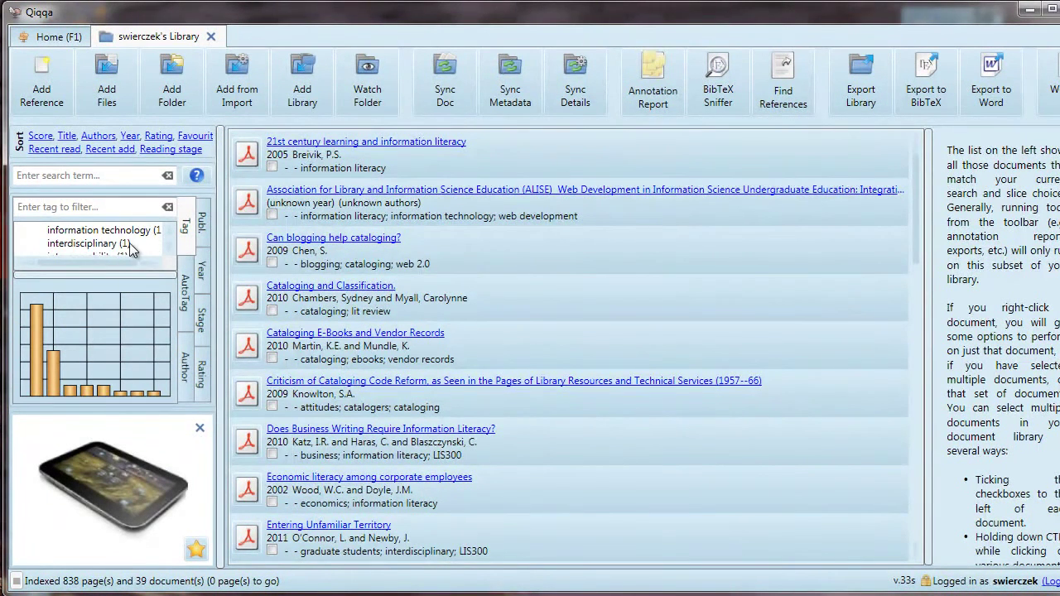
{"action": "left_click", "coordinate": [123, 245]}
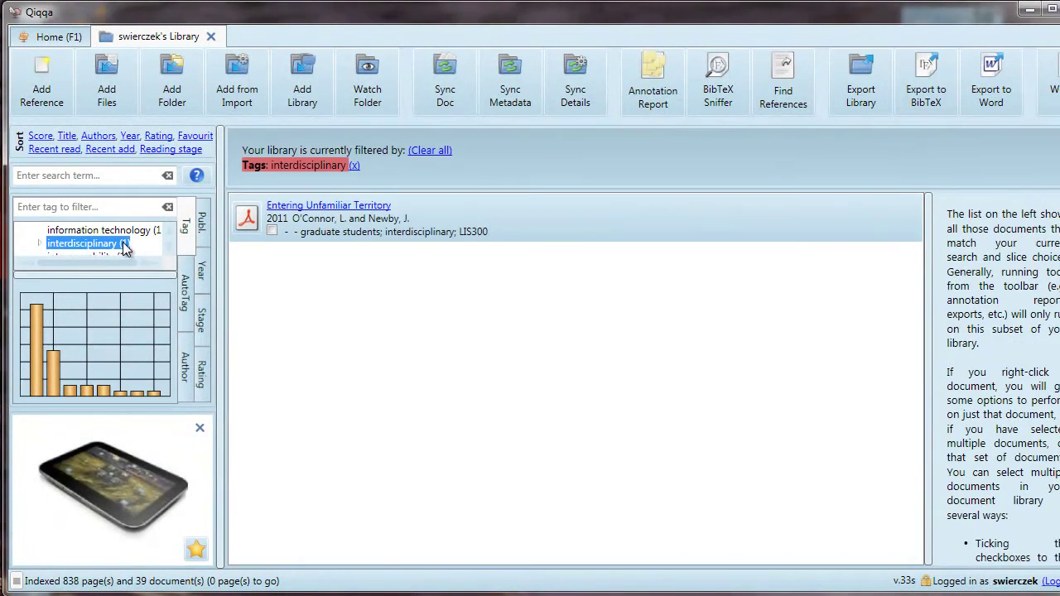
{"action": "left_click", "coordinate": [354, 166]}
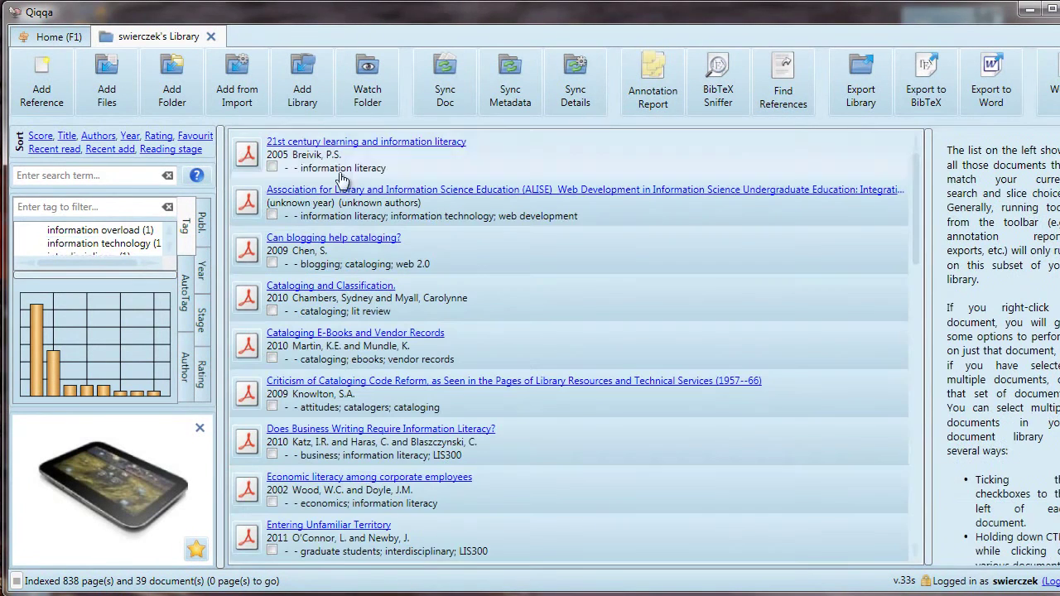
Step: Search the whole library for "interdisciplinary" and clear the search
{"action": "left_click", "coordinate": [109, 175]}
{"action": "type", "text": "interdis"}
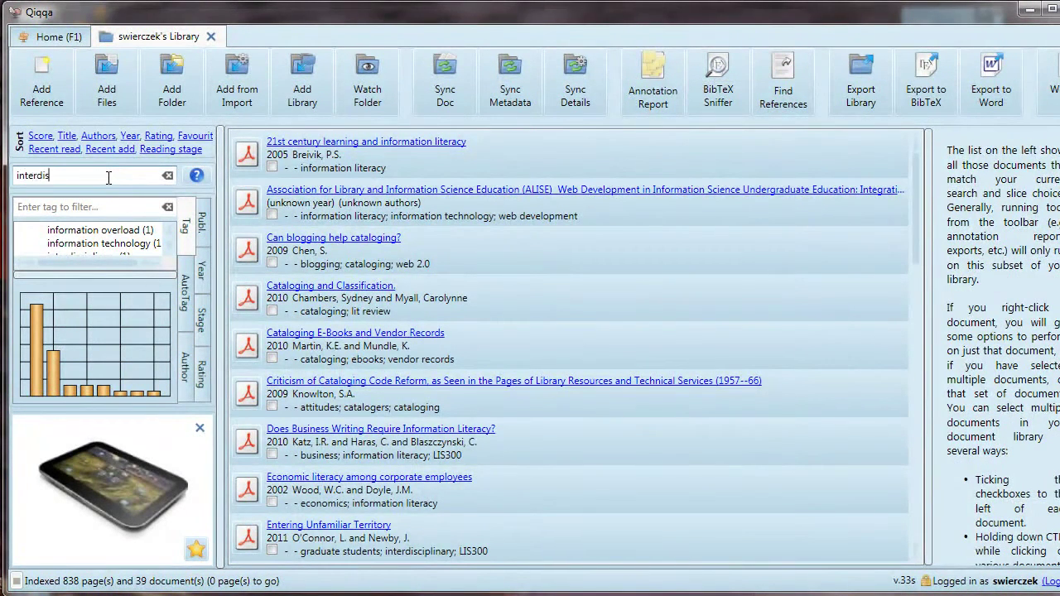
{"action": "type", "text": "ciplinary"}
{"action": "key", "text": "Return"}
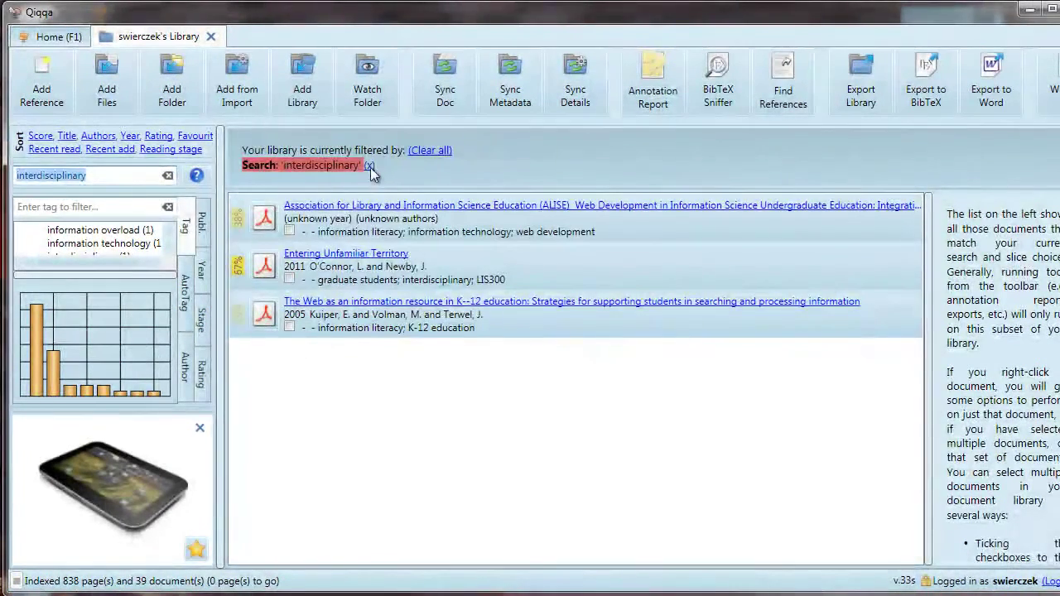
{"action": "left_click", "coordinate": [369, 166]}
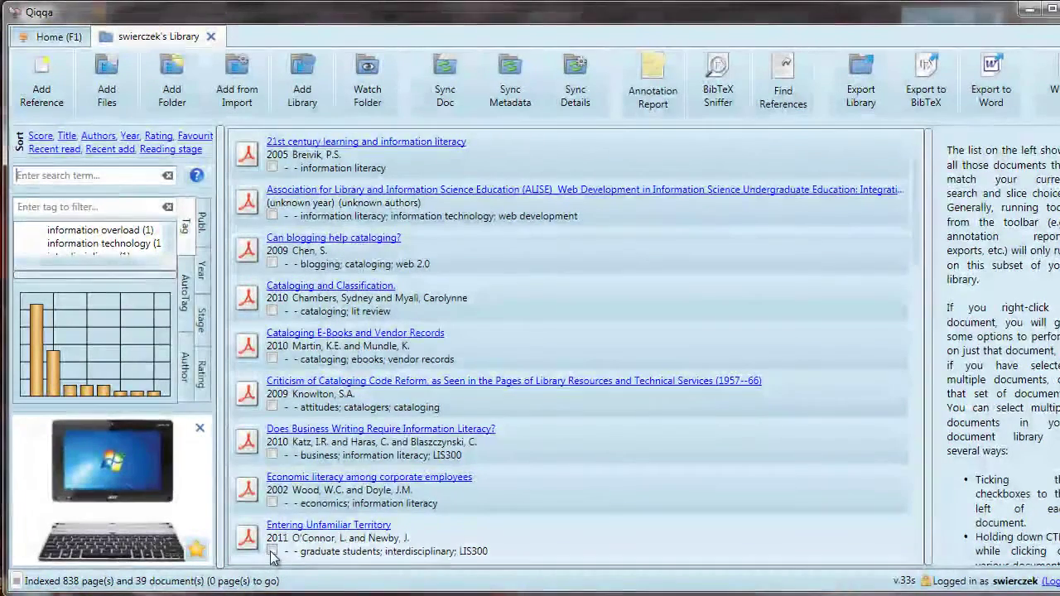
Step: Select Entering Unfamiliar Territory in the document list and browse the rest of the library
{"action": "left_click", "coordinate": [272, 552]}
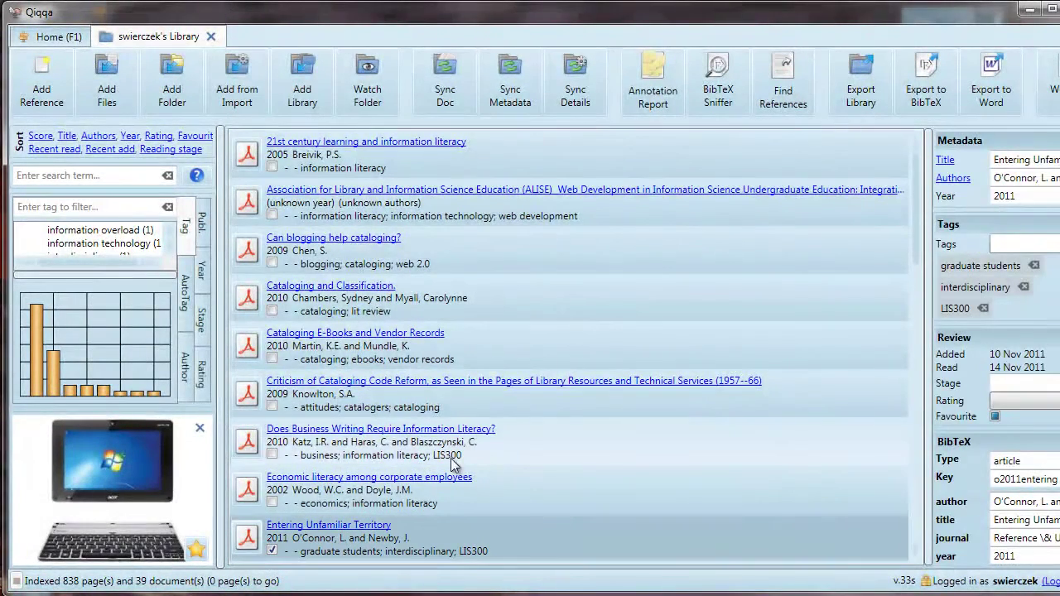
{"action": "scroll", "coordinate": [610, 462], "scroll_direction": "down", "scroll_amount": 2}
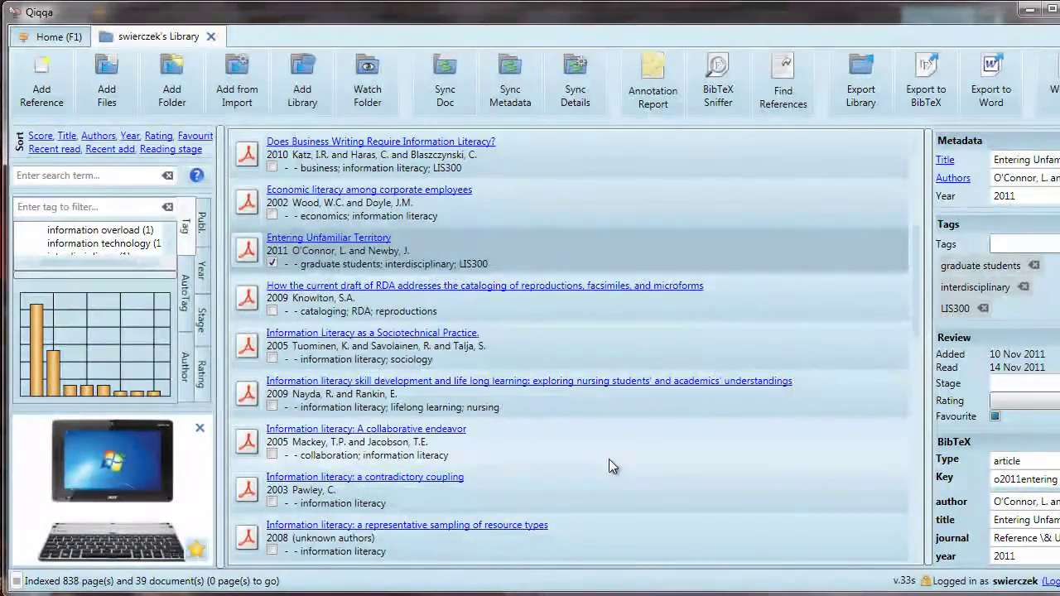
{"action": "scroll", "coordinate": [608, 459], "scroll_direction": "down", "scroll_amount": 3}
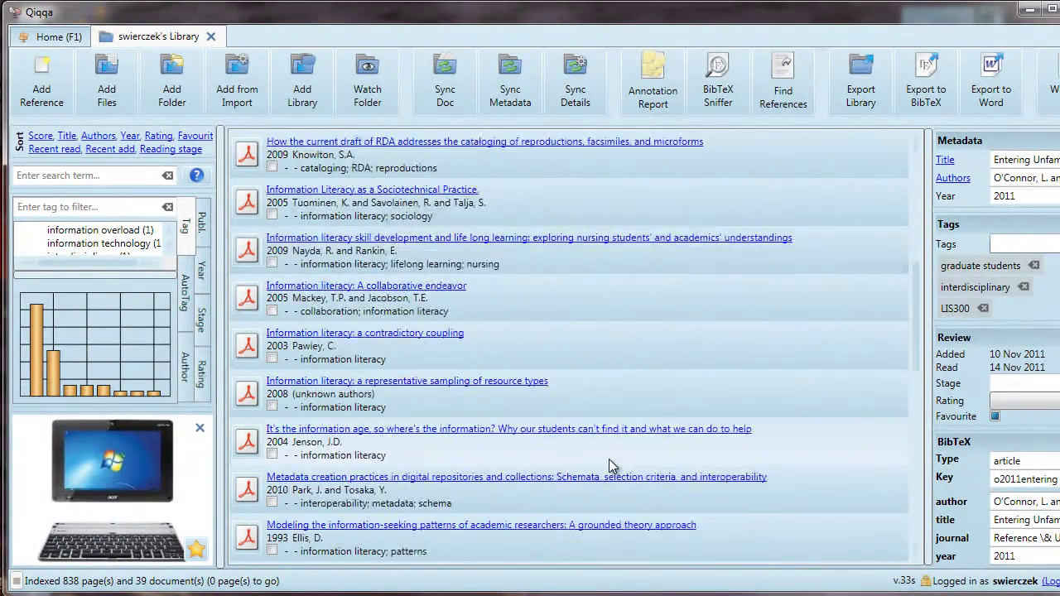
{"action": "scroll", "coordinate": [609, 459], "scroll_direction": "down", "scroll_amount": 1}
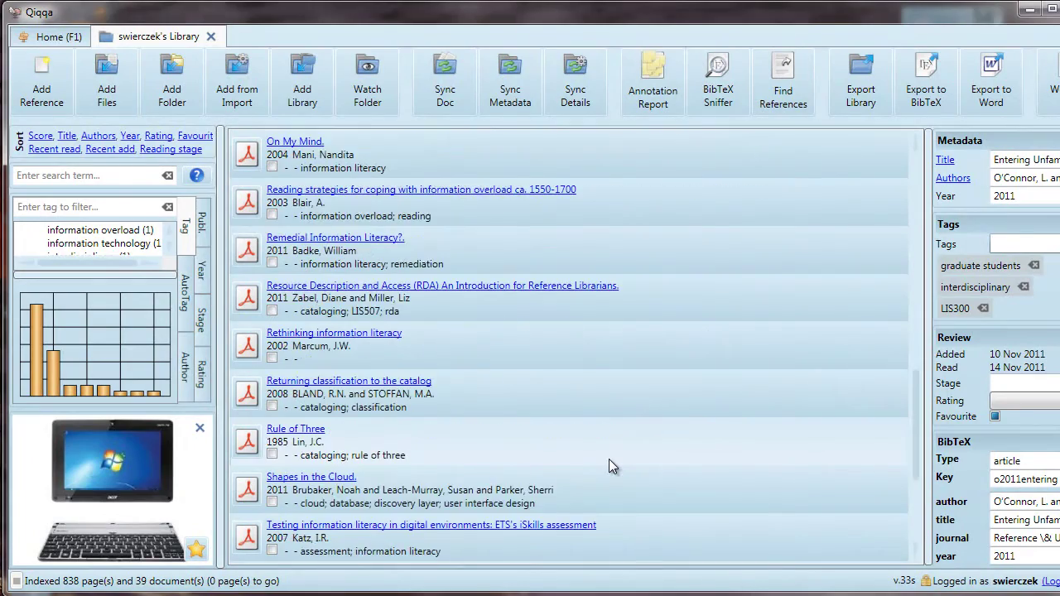
{"action": "scroll", "coordinate": [609, 459], "scroll_direction": "down", "scroll_amount": 1}
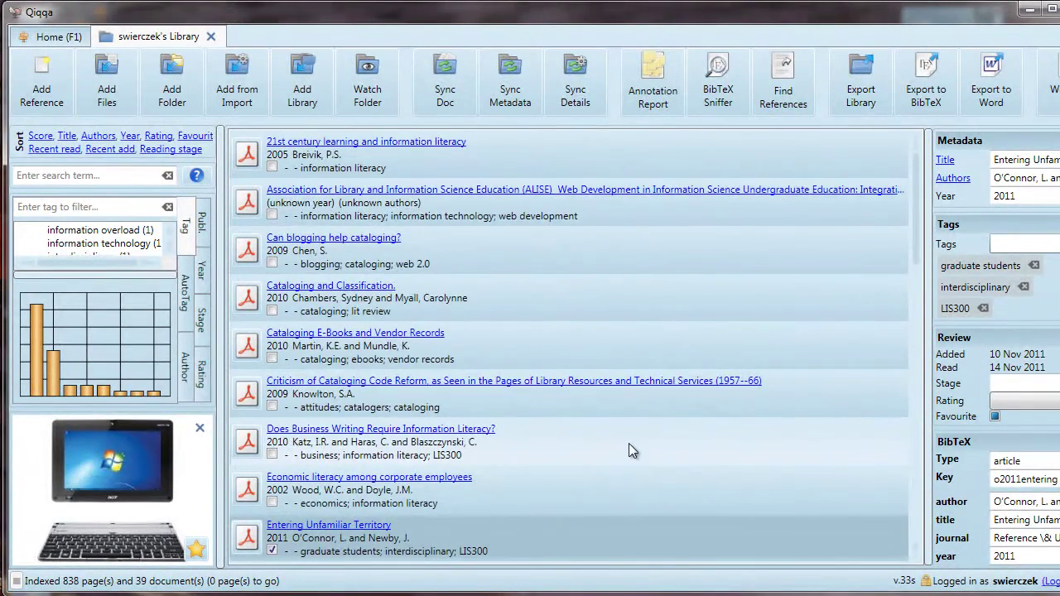
Step: Generate an annotation report that includes all annotation tags
{"action": "left_click", "coordinate": [663, 83]}
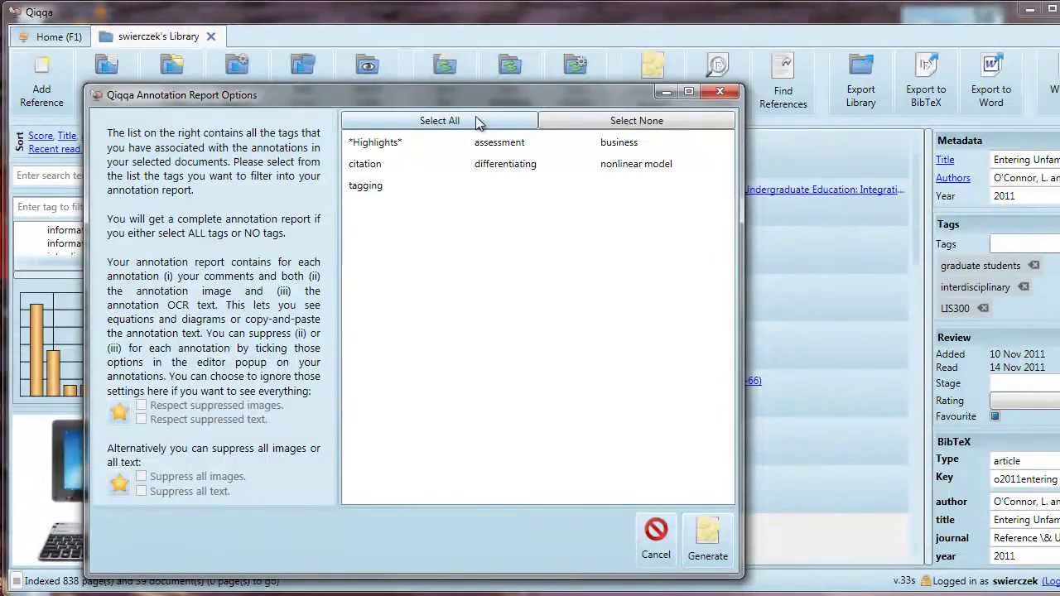
{"action": "left_click", "coordinate": [439, 121]}
{"action": "left_click", "coordinate": [710, 554]}
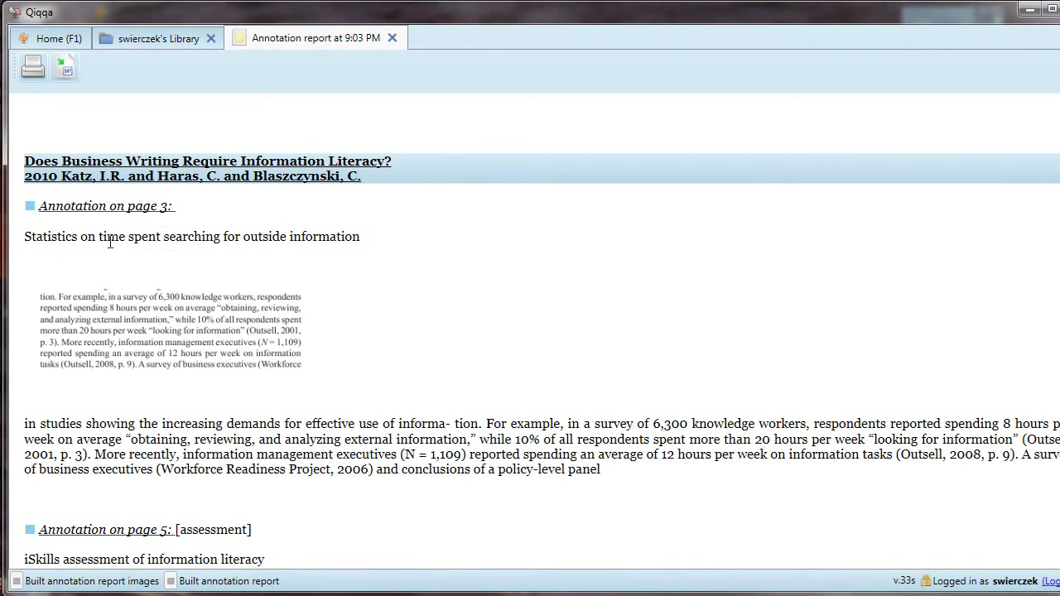
Step: Examine the annotation report's comments, page images, extracted text and highlighted passages
{"action": "left_click_drag", "start_coordinate": [22, 237], "coordinate": [402, 237]}
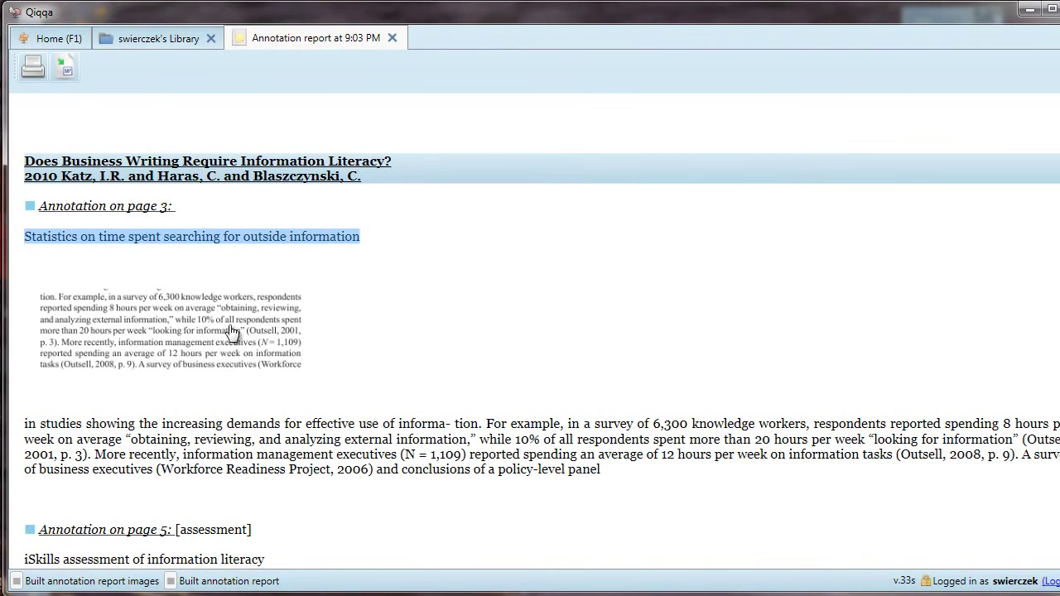
{"action": "left_click", "coordinate": [329, 452]}
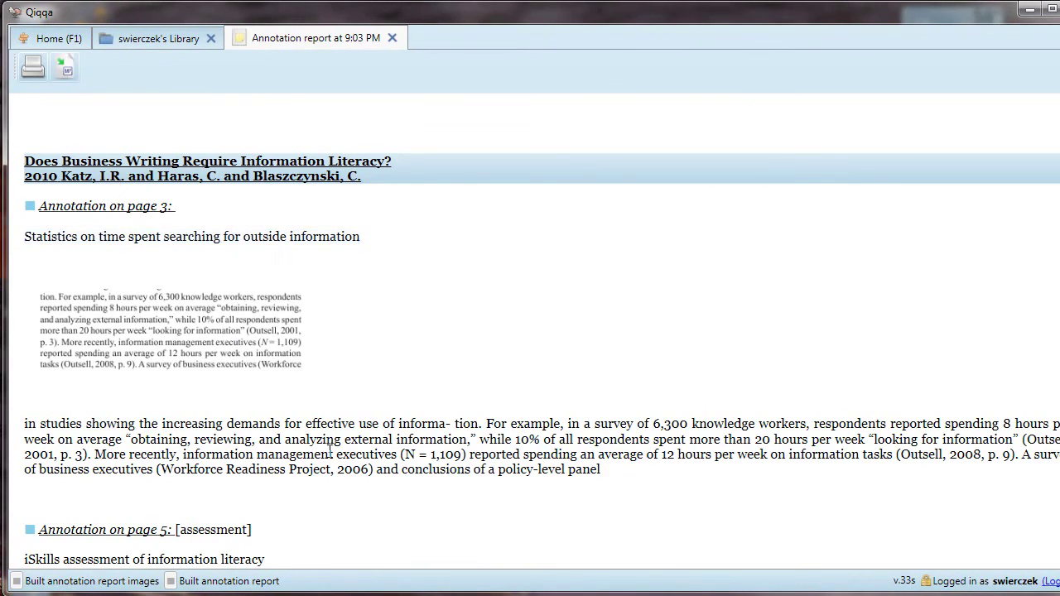
{"action": "scroll", "coordinate": [329, 452], "scroll_direction": "down", "scroll_amount": 1}
{"action": "left_click_drag", "start_coordinate": [618, 416], "coordinate": [7, 371]}
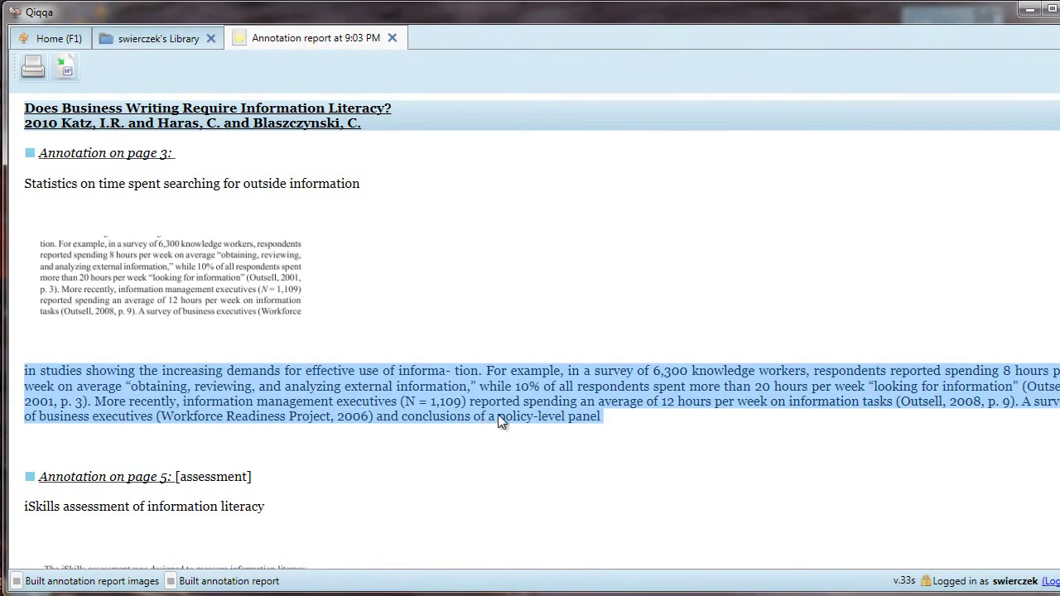
{"action": "left_click", "coordinate": [621, 440]}
{"action": "scroll", "coordinate": [696, 414], "scroll_direction": "down", "scroll_amount": 2}
{"action": "scroll", "coordinate": [964, 313], "scroll_direction": "down", "scroll_amount": 3}
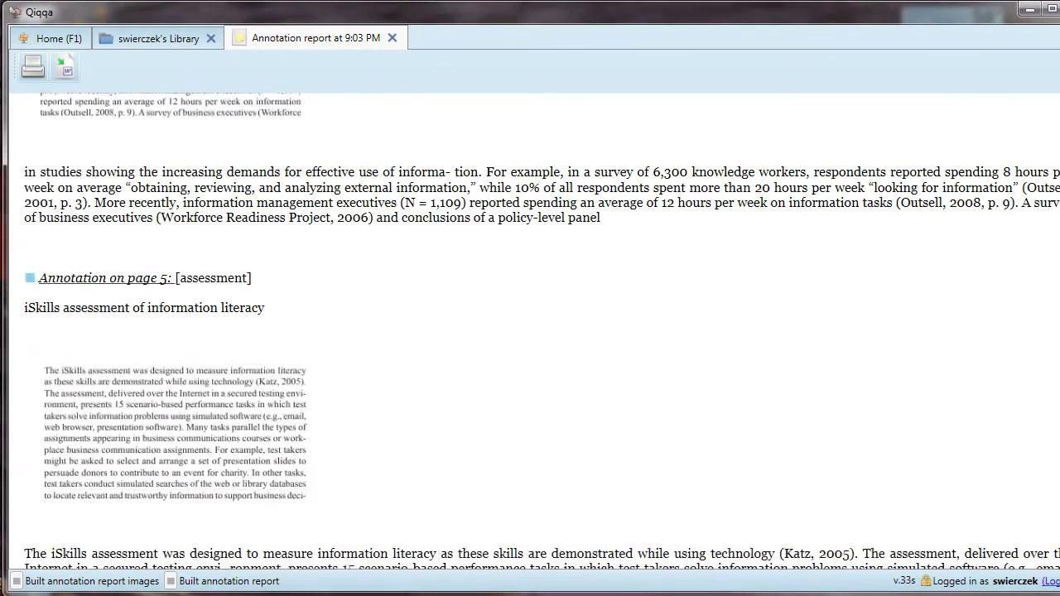
{"action": "scroll", "coordinate": [530, 332], "scroll_direction": "down", "scroll_amount": 10}
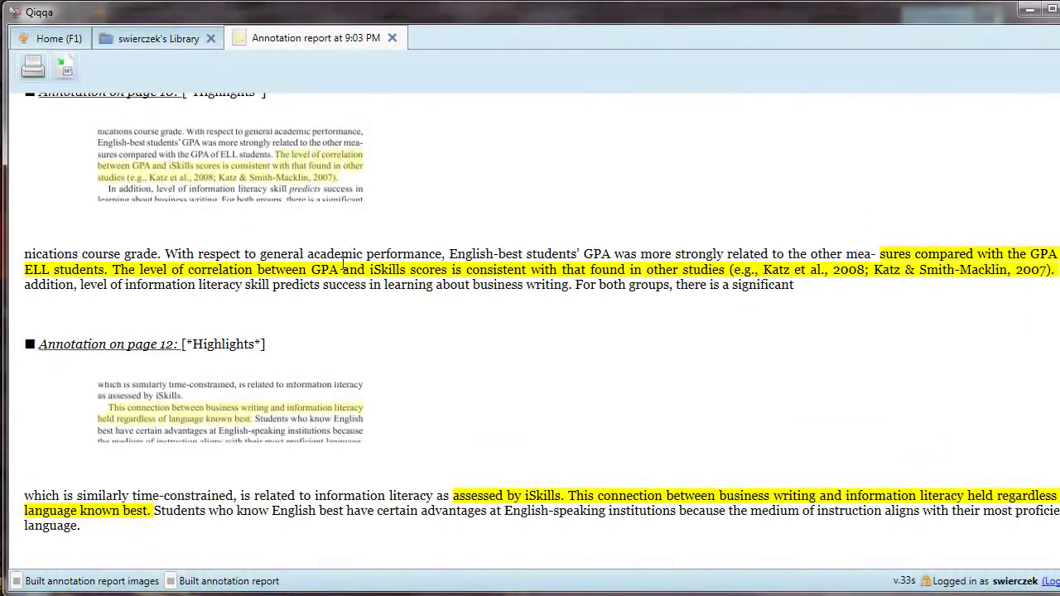
Step: Open the source PDF from the report's page 12 highlight annotation and look over the surrounding pages
{"action": "left_click", "coordinate": [245, 415]}
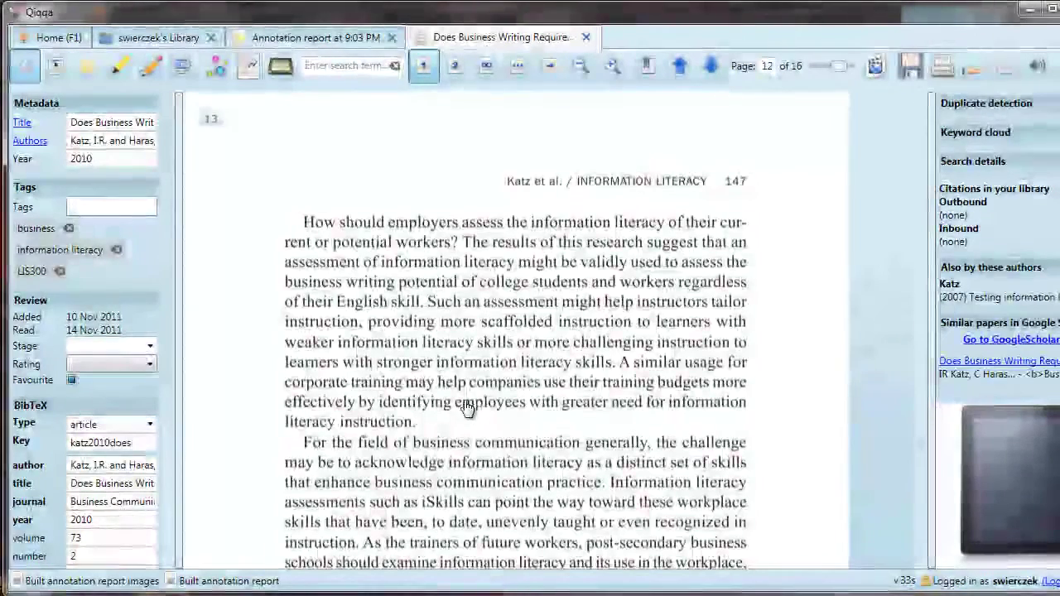
{"action": "scroll", "coordinate": [468, 409], "scroll_direction": "down", "scroll_amount": 8}
{"action": "scroll", "coordinate": [472, 404], "scroll_direction": "up", "scroll_amount": 10}
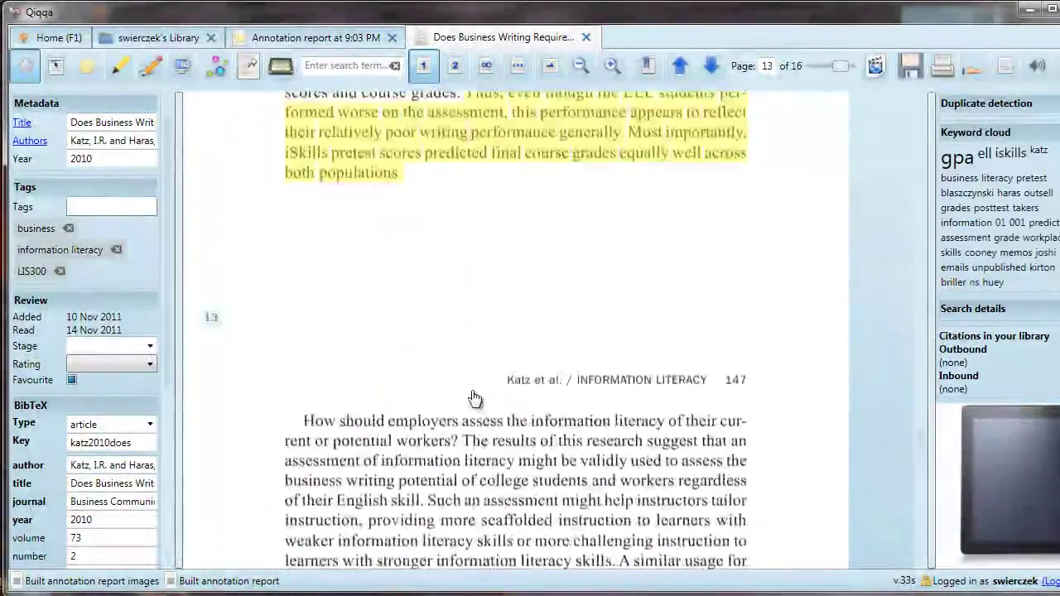
Step: Check the highlighted passage on page 13 of the PDF, return to the annotation report and read through its remaining annotations
{"action": "scroll", "coordinate": [475, 400], "scroll_direction": "up", "scroll_amount": 3}
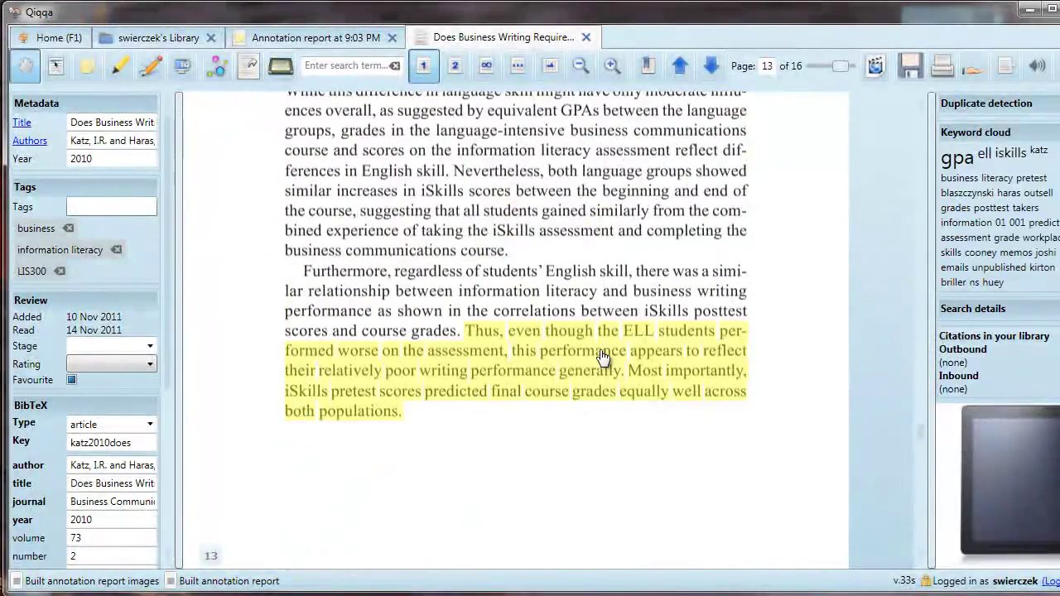
{"action": "left_click", "coordinate": [336, 40]}
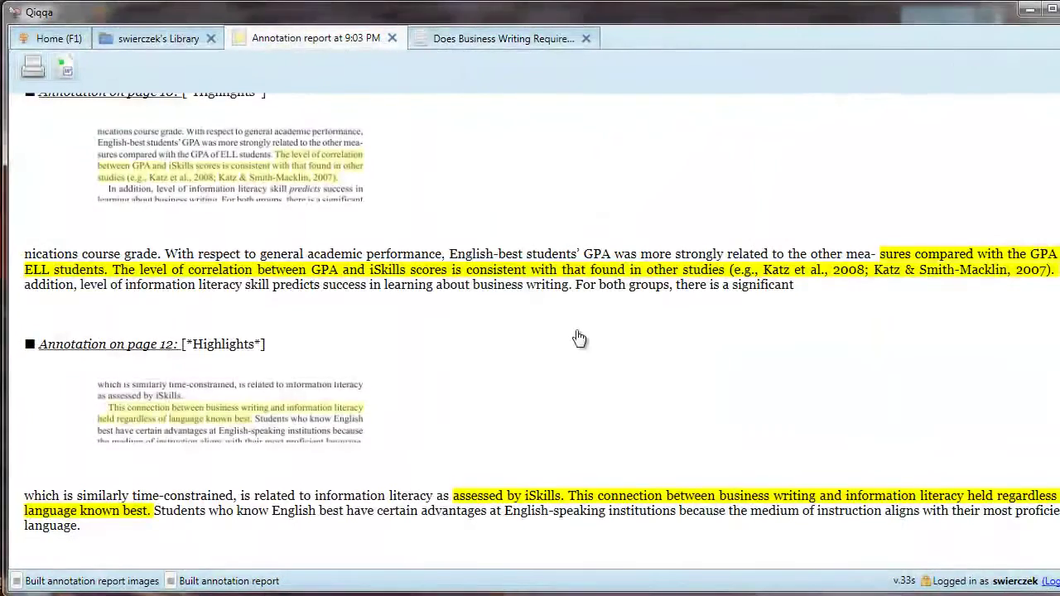
{"action": "scroll", "coordinate": [667, 394], "scroll_direction": "down", "scroll_amount": 5}
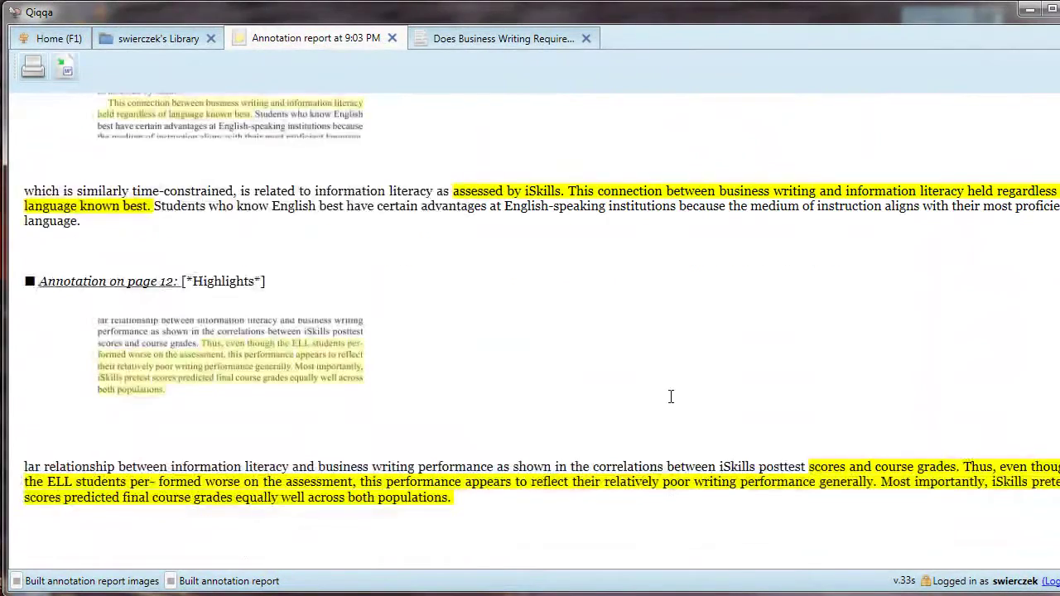
{"action": "scroll", "coordinate": [670, 395], "scroll_direction": "down", "scroll_amount": 6}
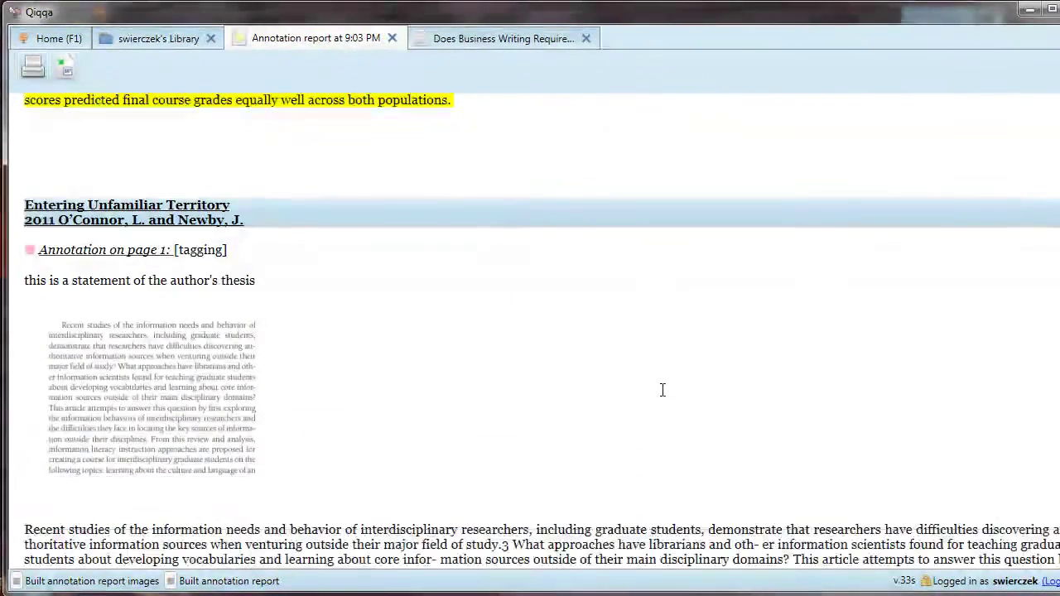
{"action": "scroll", "coordinate": [663, 390], "scroll_direction": "down", "scroll_amount": 2}
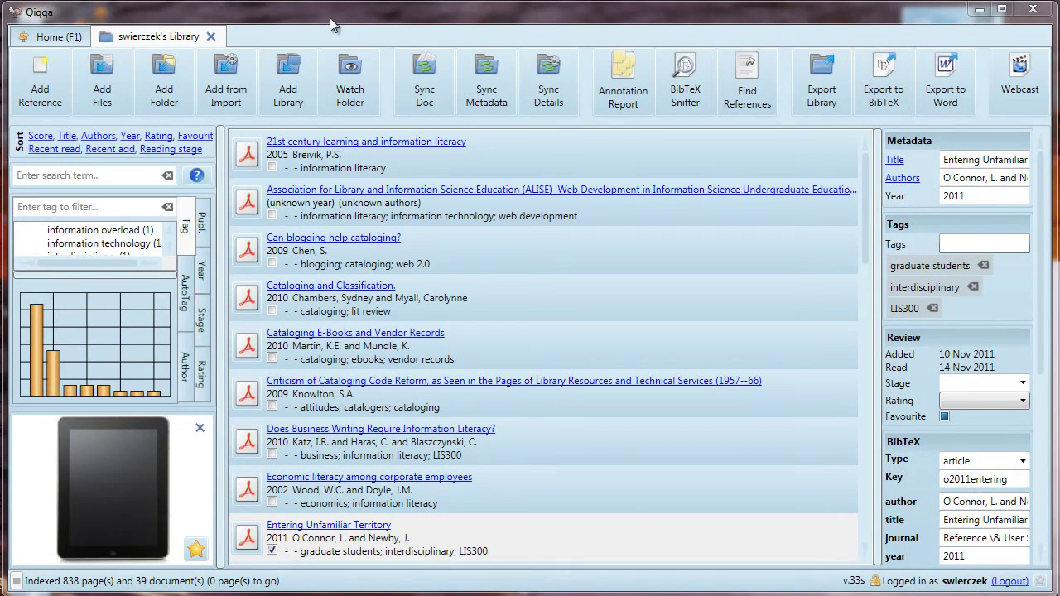
Step: Open the online version of the library from Qiqqa's home screen and look over its downloadable documents
{"action": "left_click", "coordinate": [58, 41]}
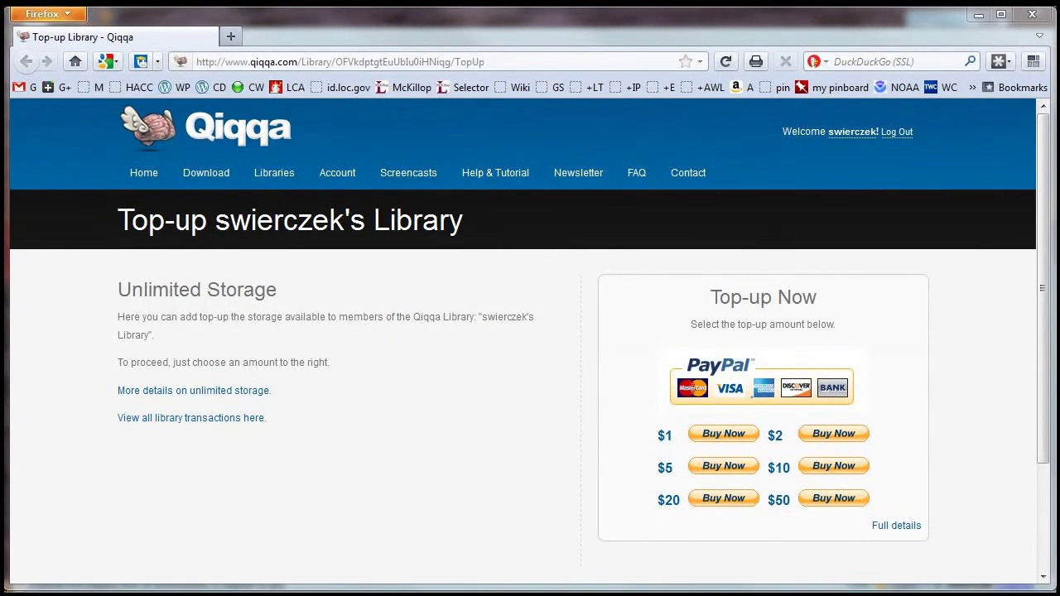
{"action": "key", "text": "alt+Tab"}
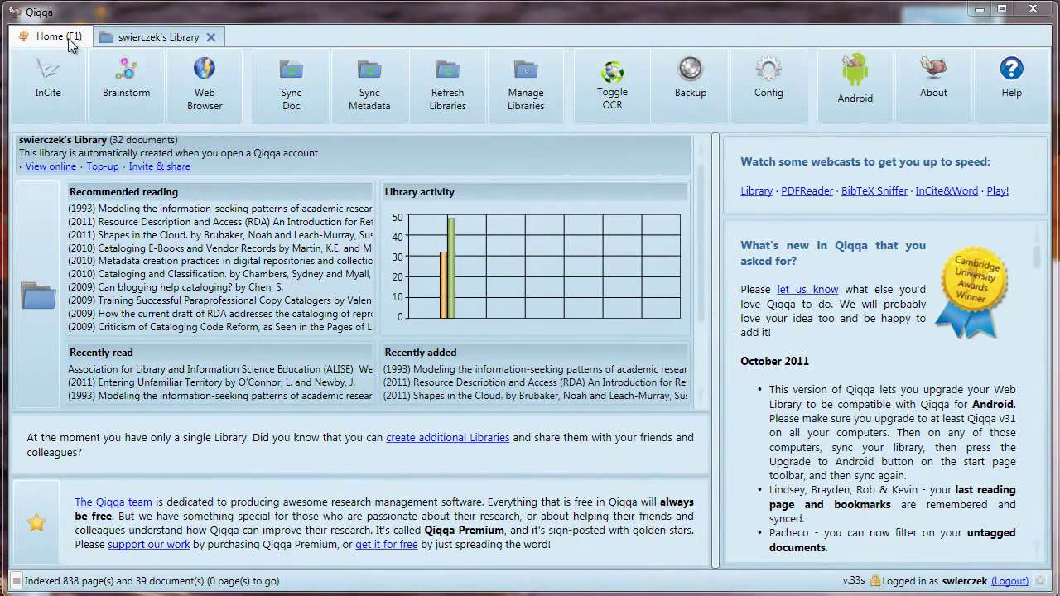
{"action": "left_click", "coordinate": [40, 168]}
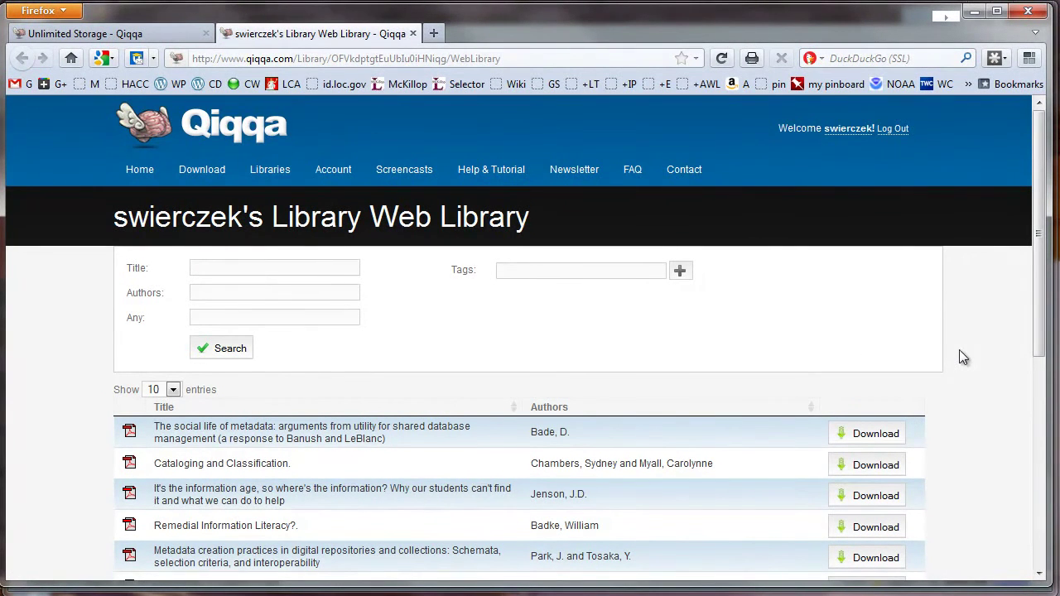
{"action": "scroll", "coordinate": [959, 350], "scroll_direction": "down", "scroll_amount": 2}
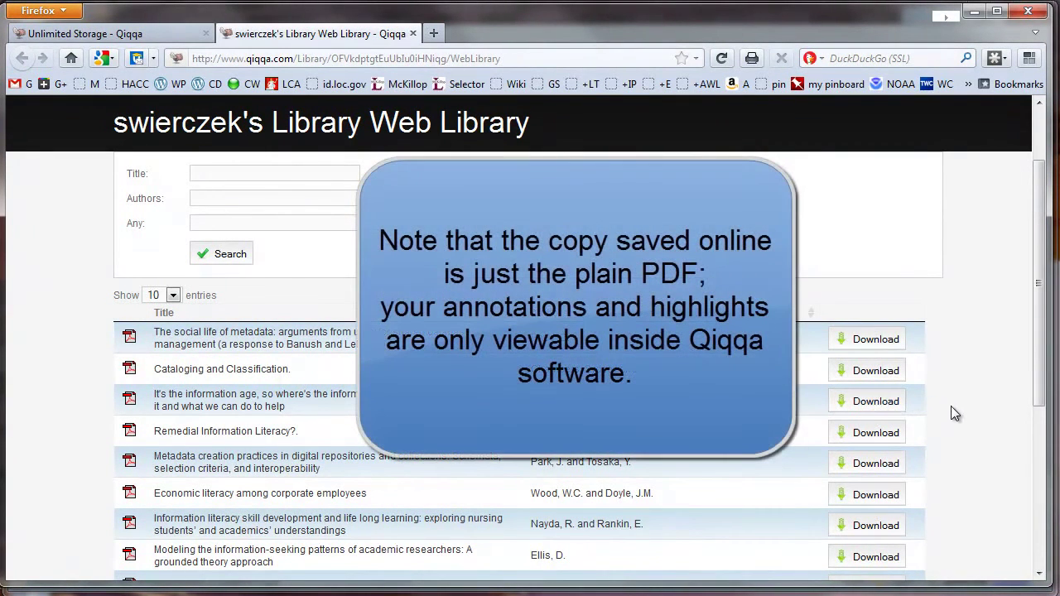
{"action": "scroll", "coordinate": [957, 409], "scroll_direction": "up", "scroll_amount": 2}
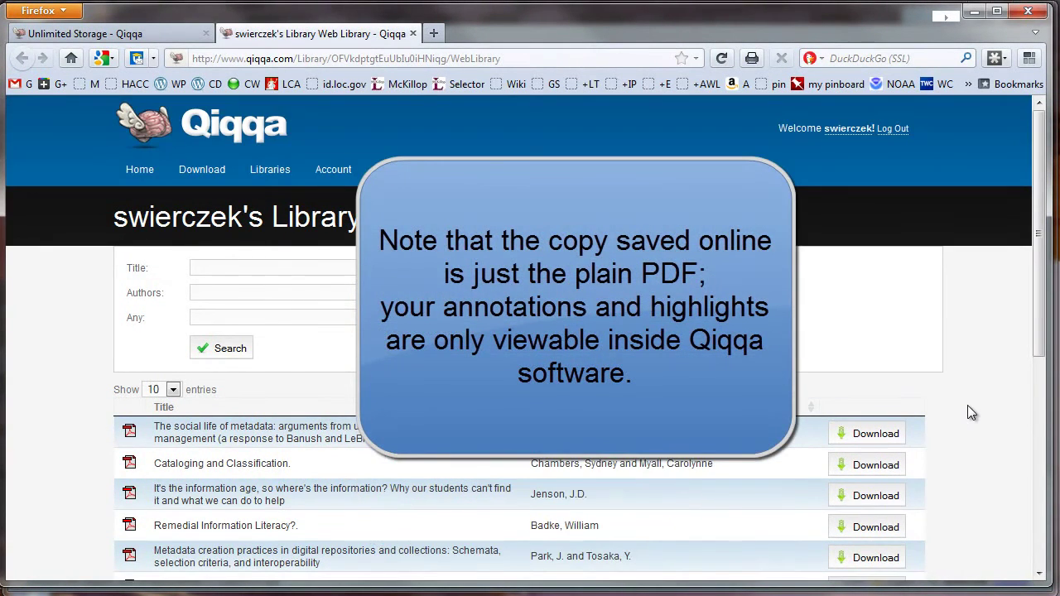
Step: Open the library's storage top-up page from the website's libraries overview and bring up the details on unlimited storage
{"action": "left_click", "coordinate": [269, 174]}
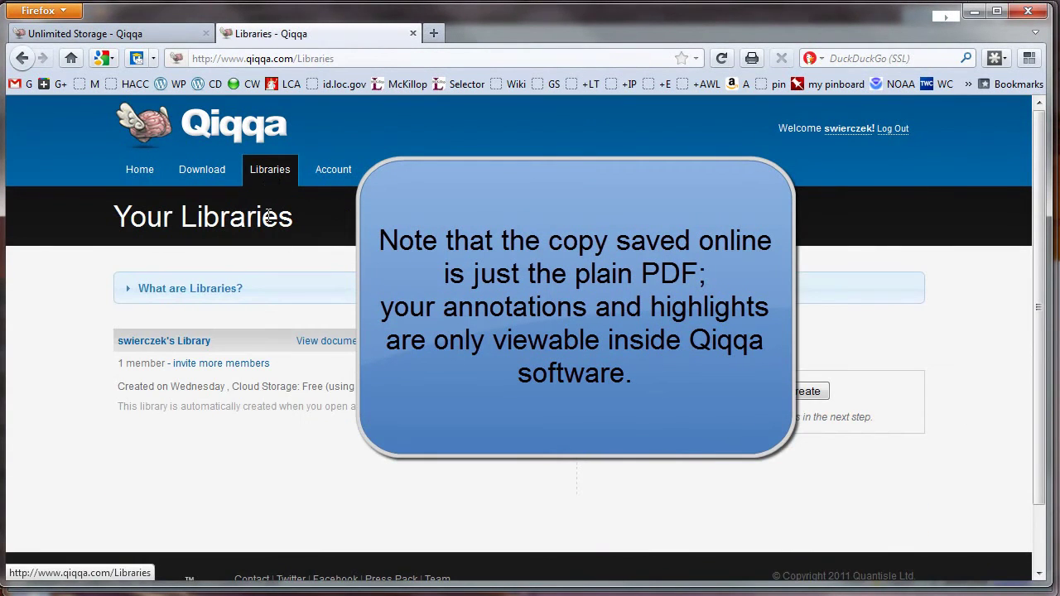
{"action": "left_click", "coordinate": [456, 386]}
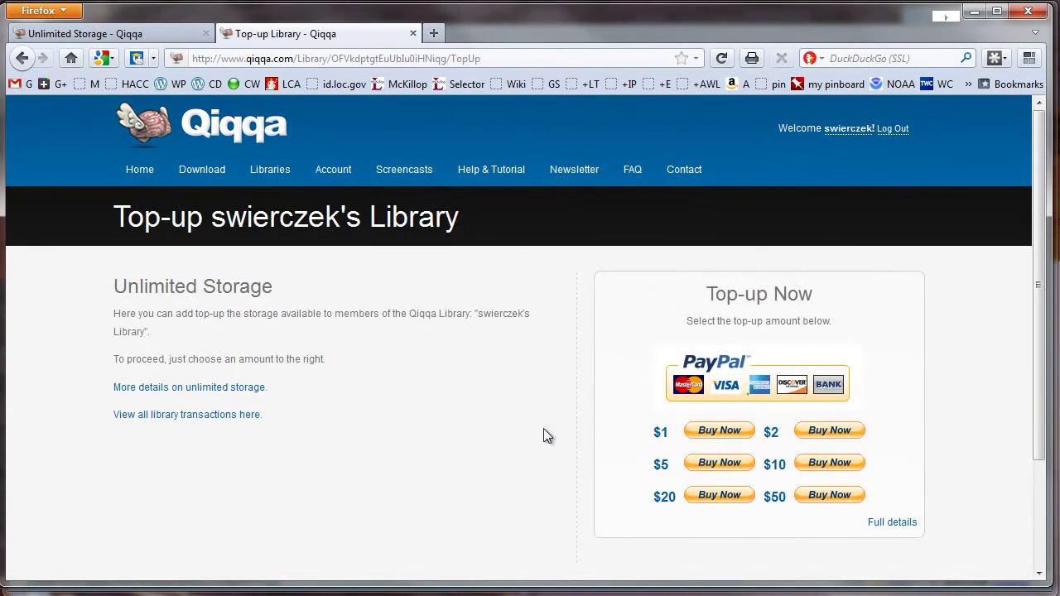
{"action": "left_click", "coordinate": [219, 388]}
{"action": "scroll", "coordinate": [464, 419], "scroll_direction": "down", "scroll_amount": 2}
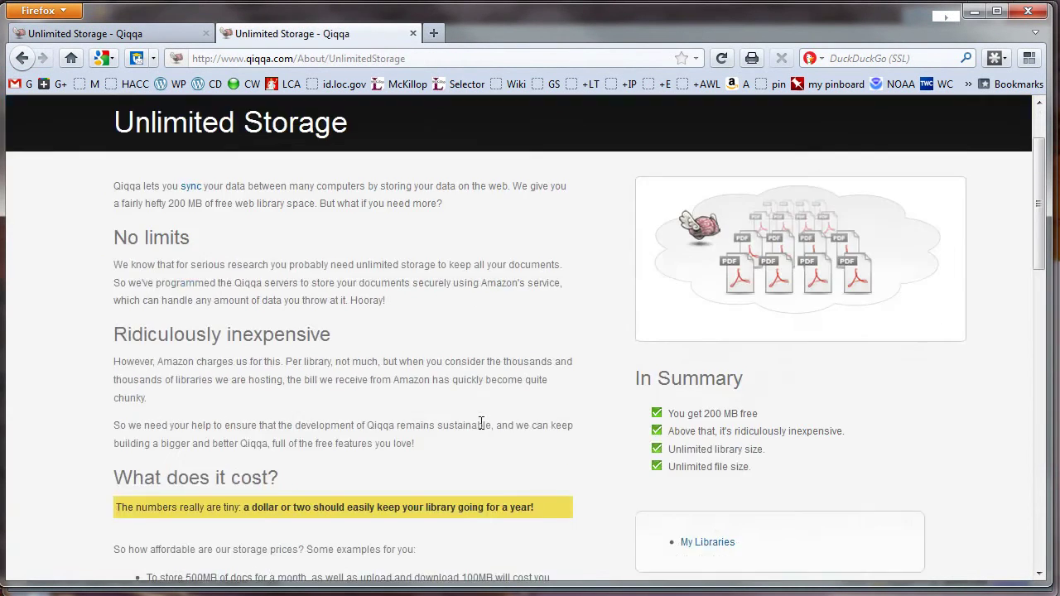
Step: Examine the storage cost examples and the summary on the Unlimited Storage page
{"action": "scroll", "coordinate": [482, 424], "scroll_direction": "down", "scroll_amount": 6}
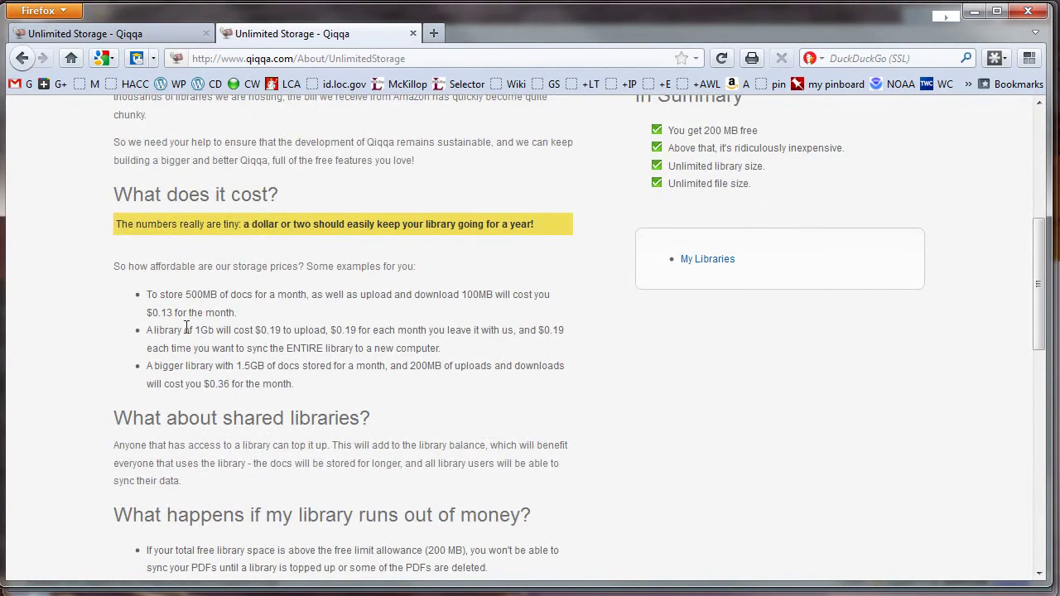
{"action": "left_click_drag", "start_coordinate": [175, 313], "coordinate": [131, 313]}
{"action": "left_click", "coordinate": [625, 410]}
{"action": "scroll", "coordinate": [625, 410], "scroll_direction": "up", "scroll_amount": 4}
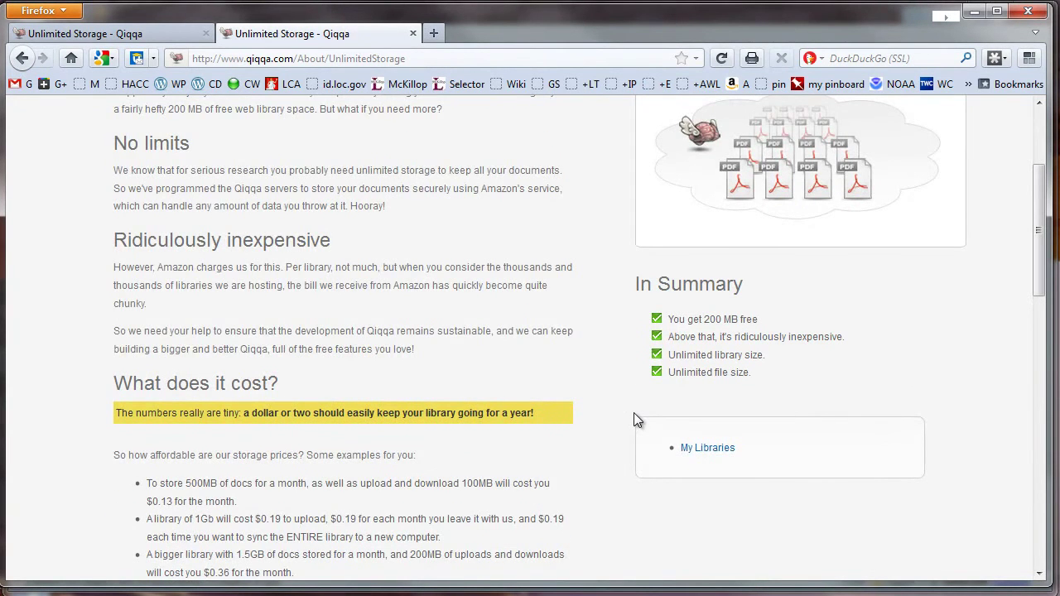
{"action": "scroll", "coordinate": [638, 421], "scroll_direction": "down", "scroll_amount": 2}
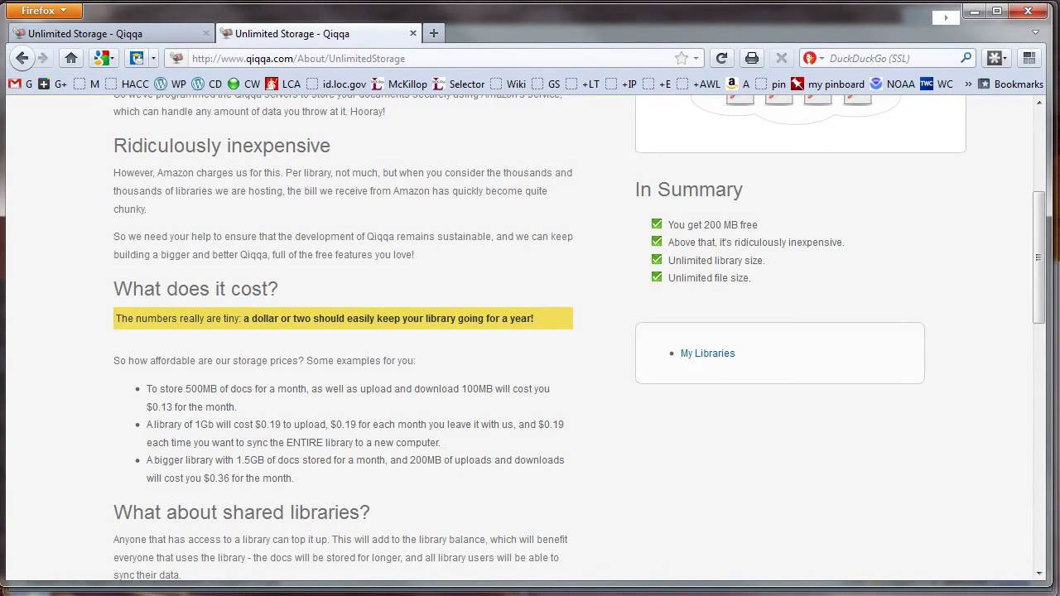
Step: Switch to Qiqqa and start a backup as a ZIP file on the desktop, leaving without saving it
{"action": "key", "text": "alt+Tab"}
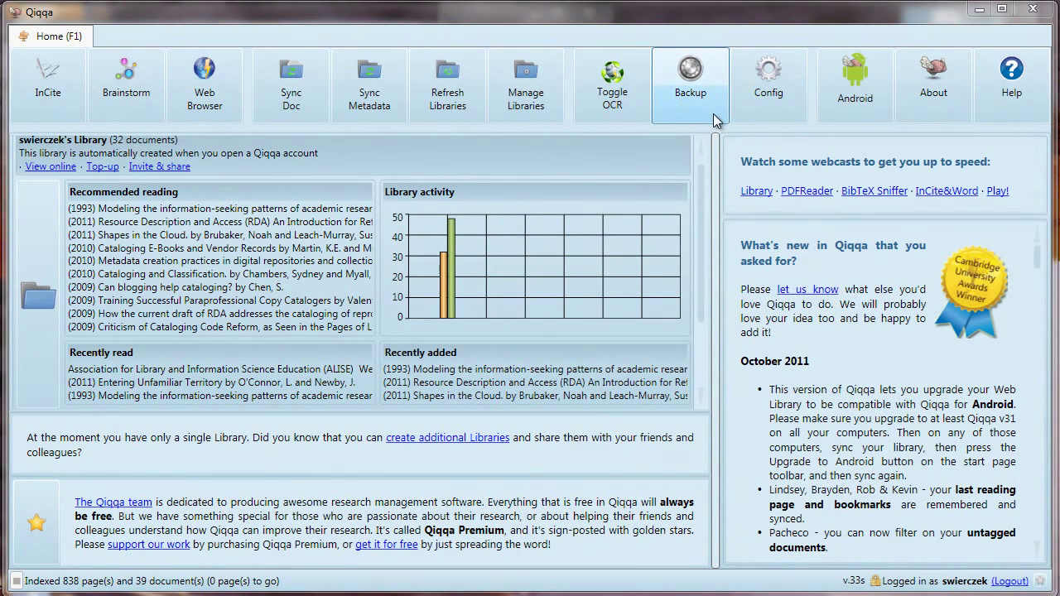
{"action": "left_click", "coordinate": [707, 100]}
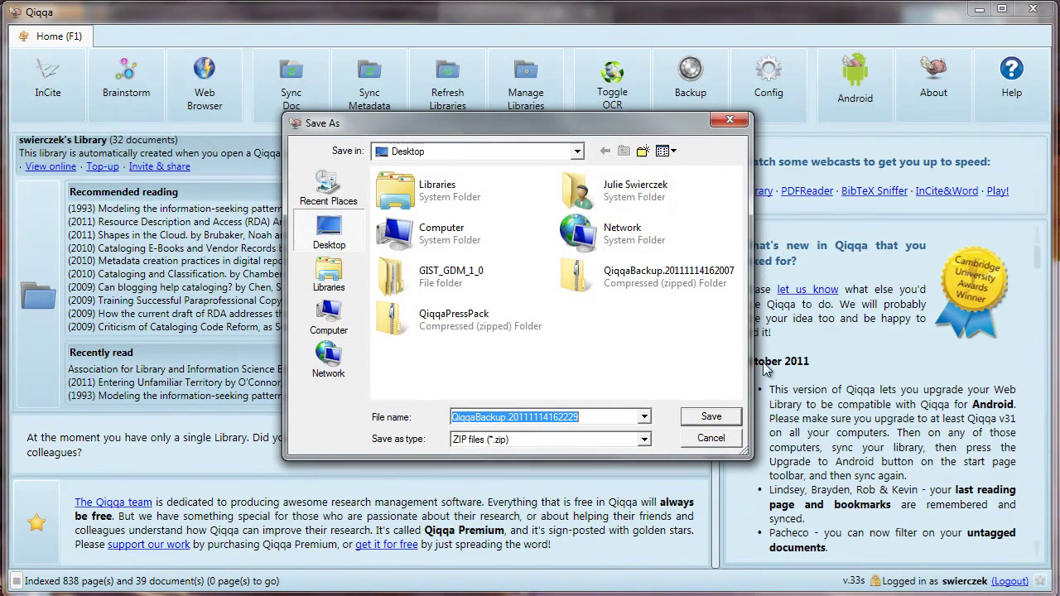
{"action": "left_click", "coordinate": [733, 446]}
{"action": "left_click", "coordinate": [676, 481]}
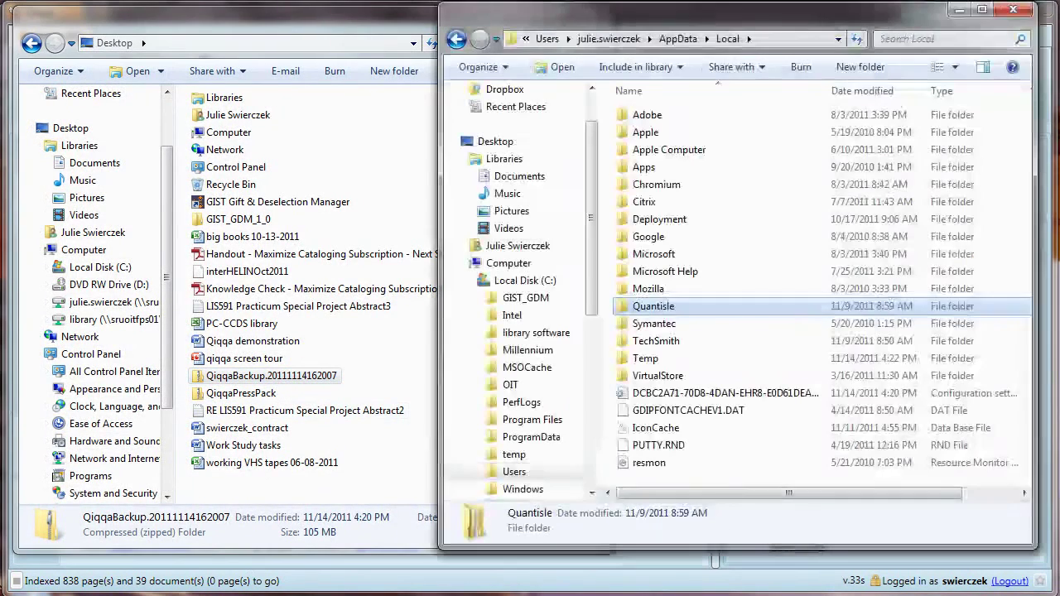
Step: Open the Qiqqa folder inside the local Quantisle folder and the Qiqqa folder inside the QiqqaBackup.20111114162007 archive
{"action": "double_click", "coordinate": [703, 306]}
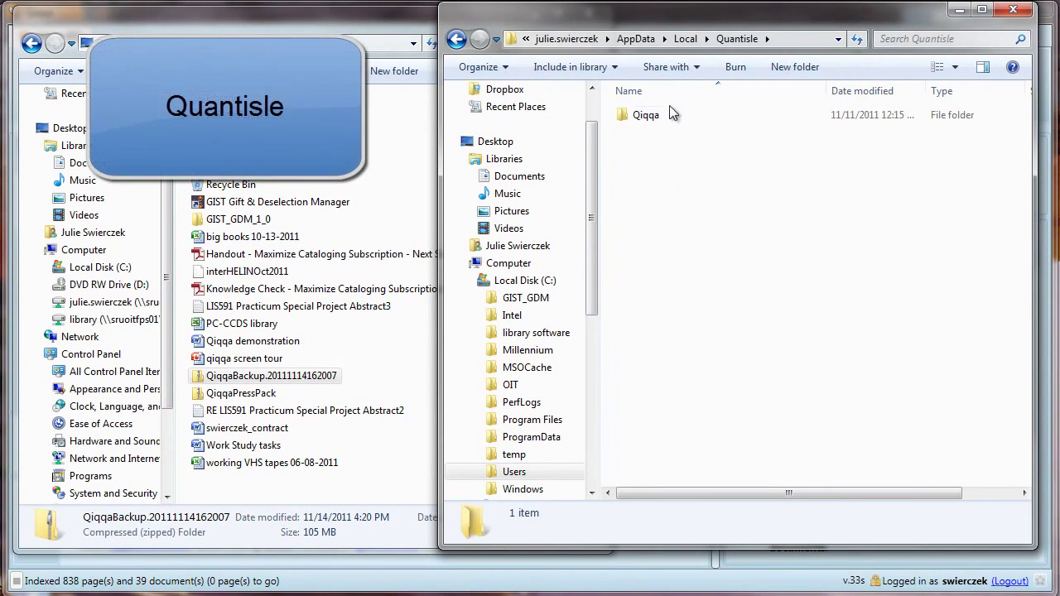
{"action": "double_click", "coordinate": [648, 114]}
{"action": "double_click", "coordinate": [314, 376]}
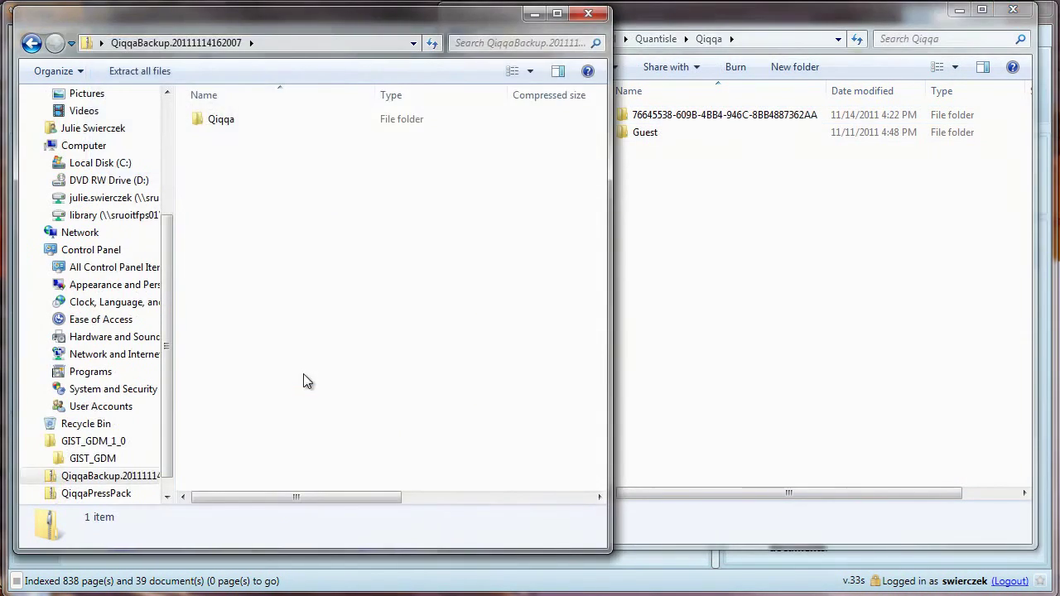
{"action": "double_click", "coordinate": [224, 125]}
Step: Copy the ID-named data folder from the backup archive and bring up the actions for its counterpart in the local Qiqqa folder
{"action": "left_click", "coordinate": [266, 121]}
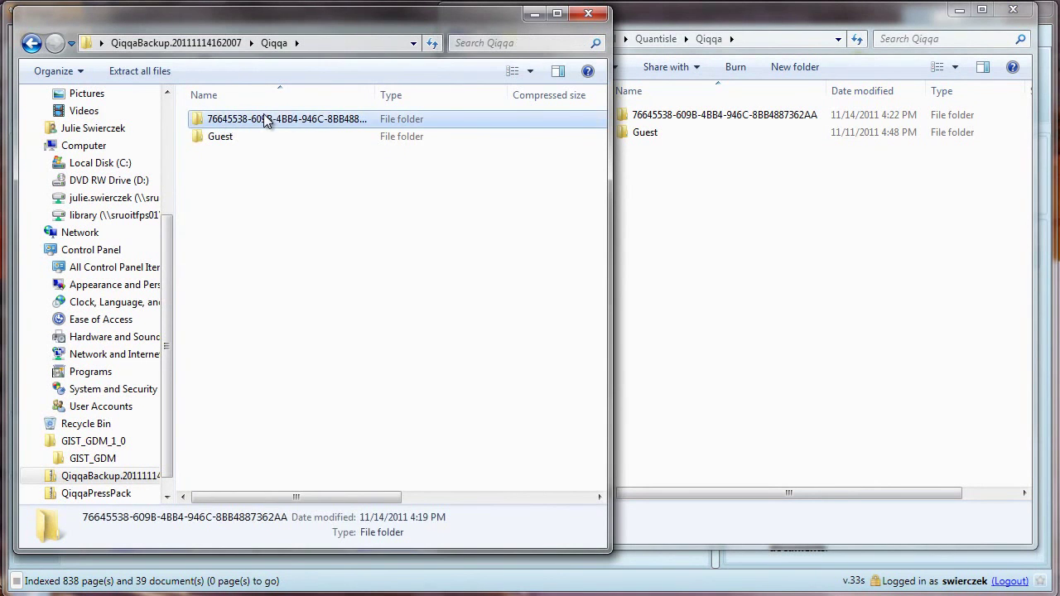
{"action": "right_click", "coordinate": [266, 120]}
{"action": "left_click", "coordinate": [331, 188]}
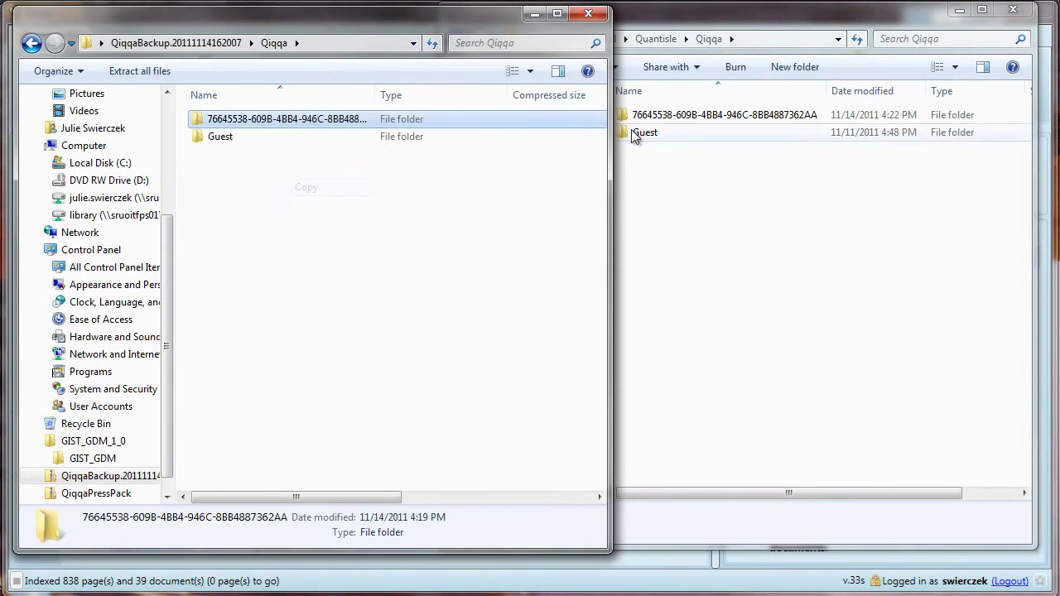
{"action": "left_click", "coordinate": [652, 117]}
{"action": "right_click", "coordinate": [651, 119]}
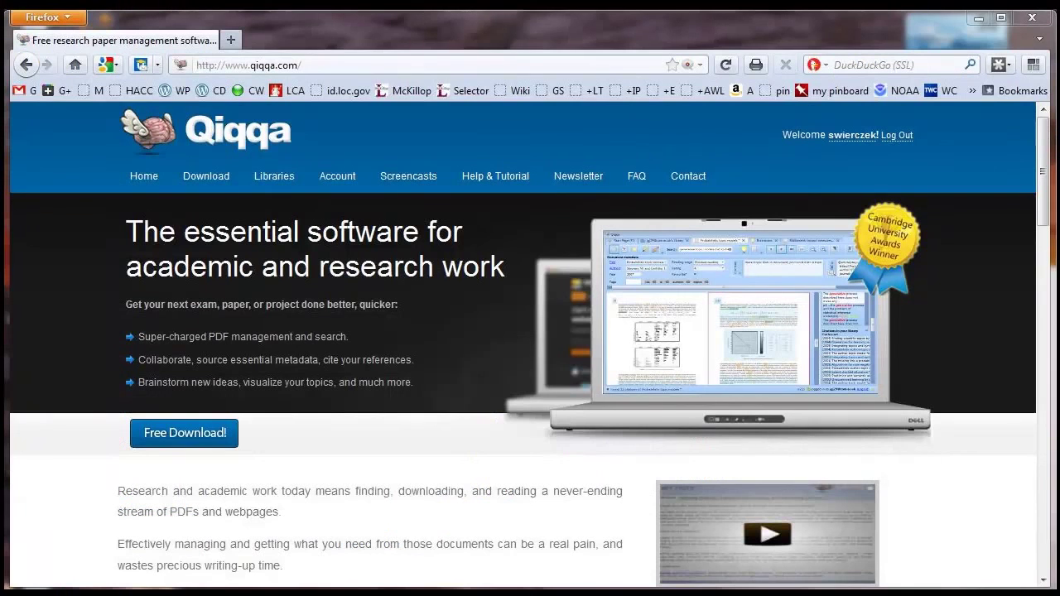